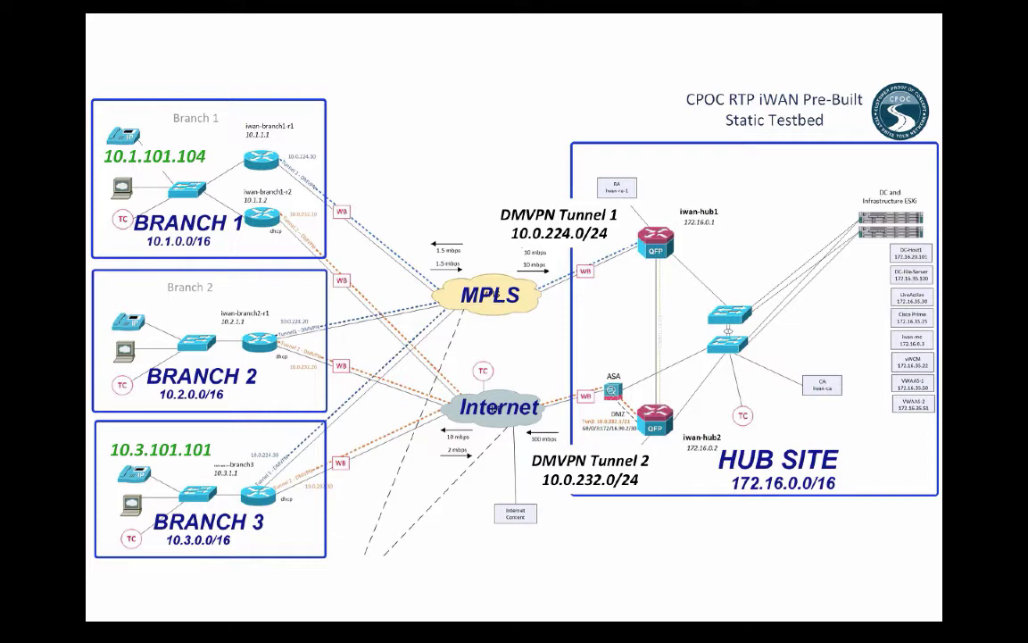
Switch to the WebEx window sharing LiveAction and set the flow display filter to *DefaultFilterGroup.
{"action": "key", "text": "super+Tab"}
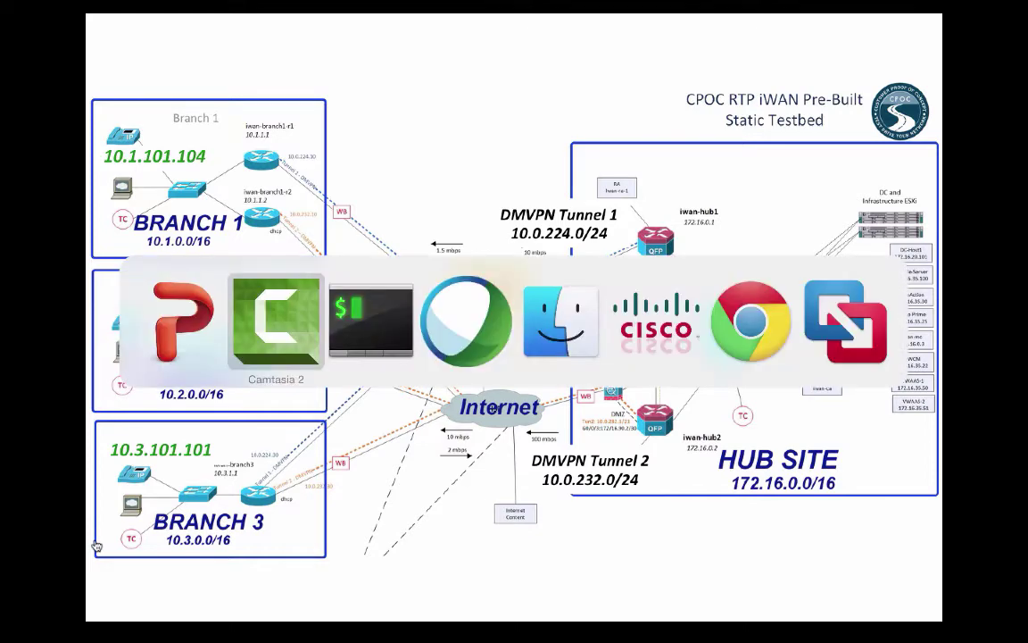
{"action": "key", "text": "super+Tab"}
{"action": "key", "text": "super+Tab"}
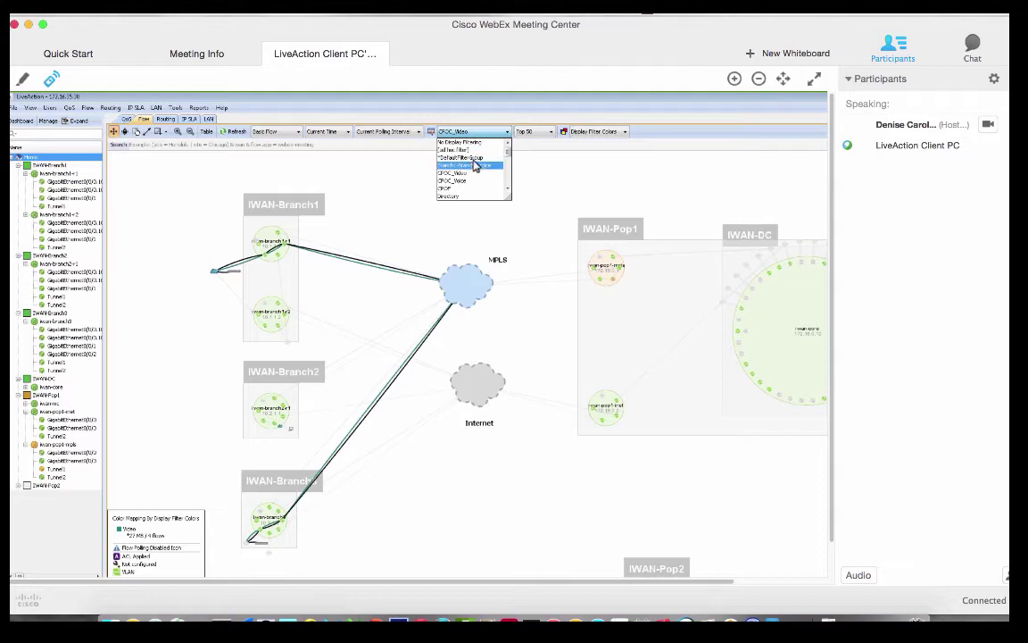
{"action": "left_click", "coordinate": [395, 171]}
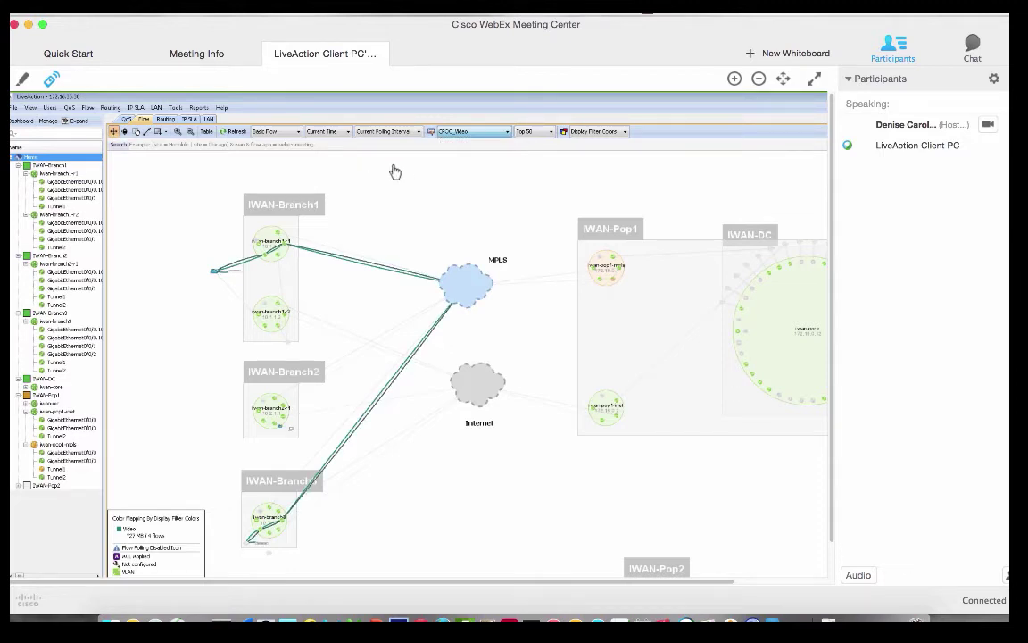
{"action": "left_click", "coordinate": [466, 133]}
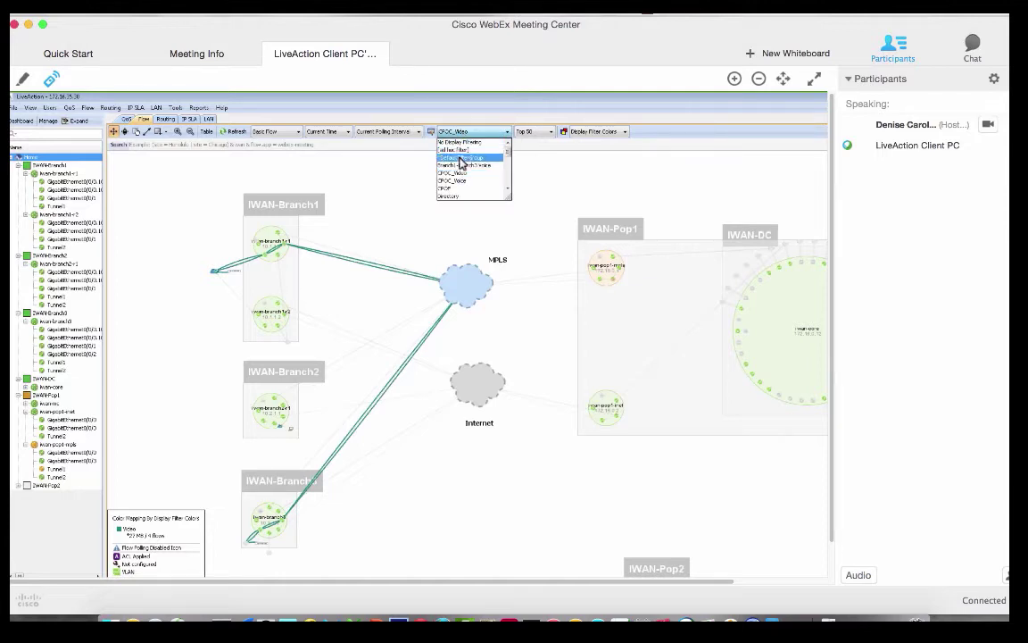
{"action": "left_click", "coordinate": [462, 158]}
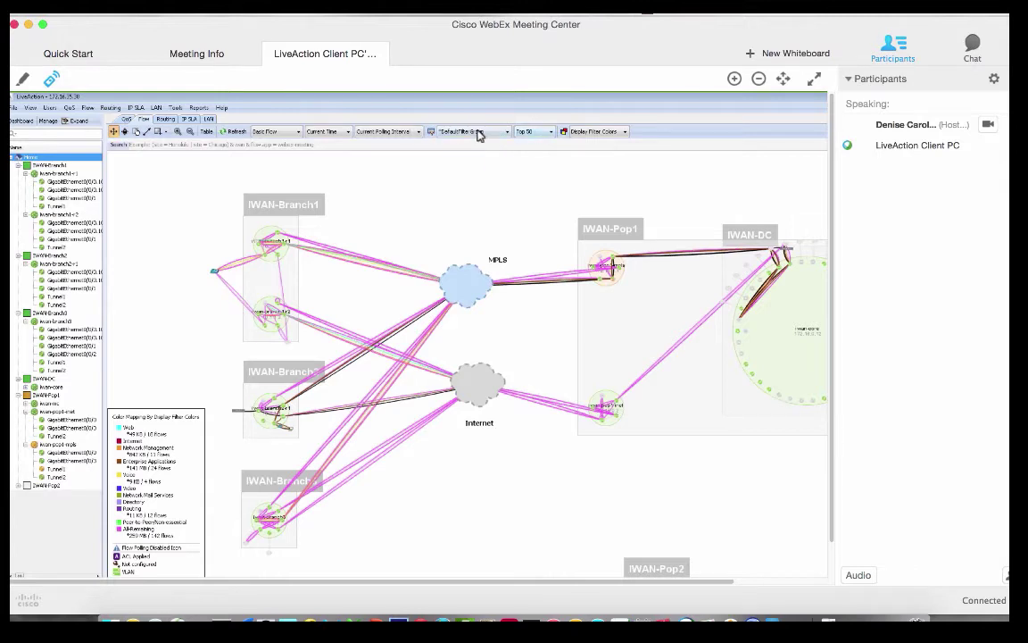
Set the flow display filter to CPOC_Video and examine the video flow path between Branch 1 and Branch 3.
{"action": "left_click", "coordinate": [479, 135]}
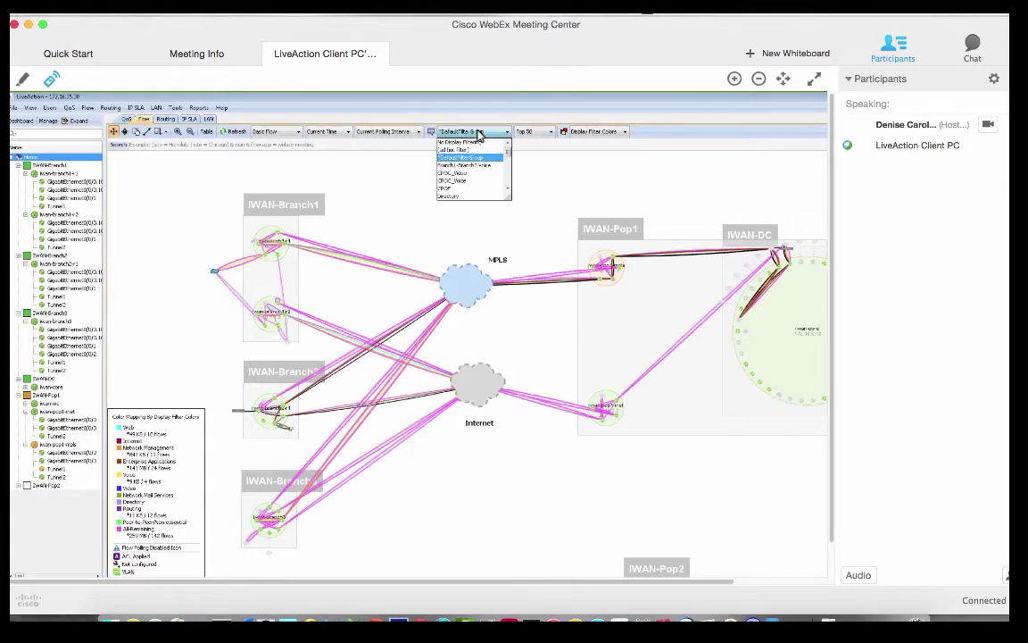
{"action": "left_click", "coordinate": [466, 174]}
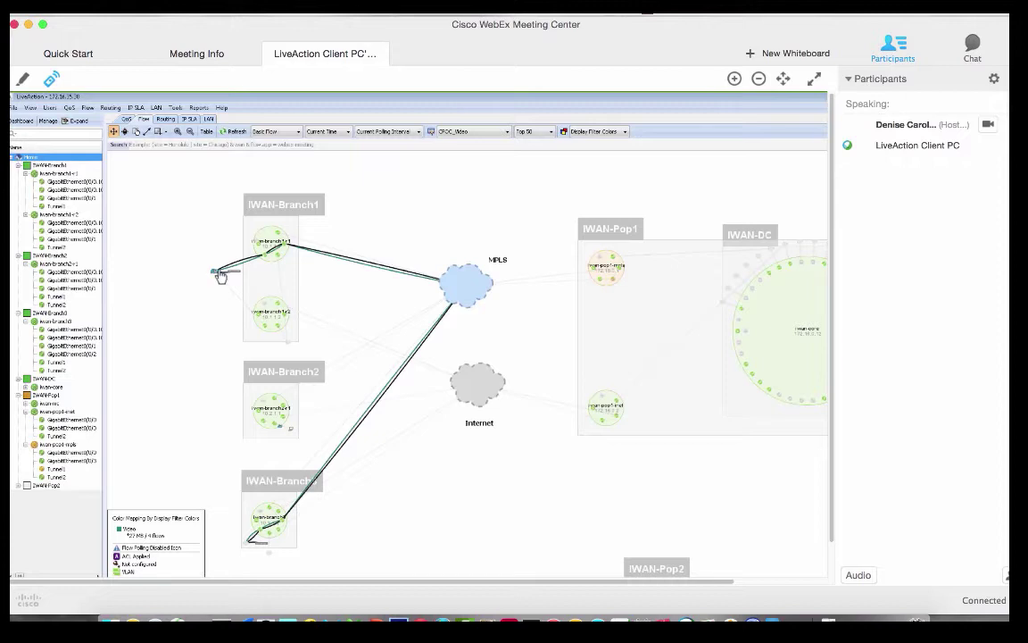
{"action": "mouse_move", "coordinate": [274, 255]}
Switch to the iwan-branch1-r1 terminal session, display the software version with "sh ver" and highlight the release number in the system image name.
{"action": "key", "text": "super+Tab"}
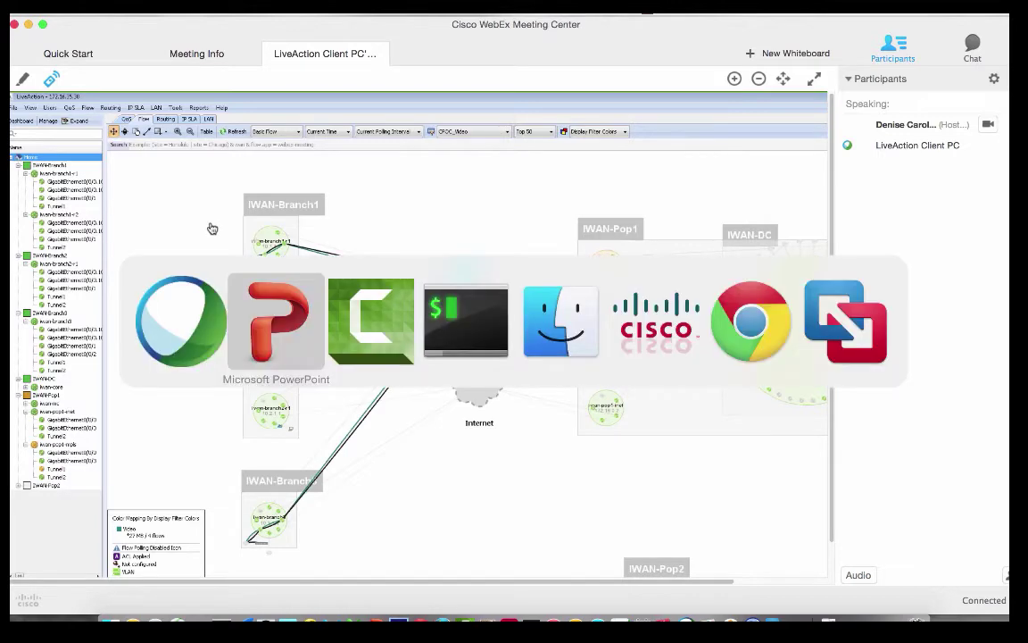
{"action": "key", "text": "super+Tab"}
{"action": "key", "text": "super+Tab"}
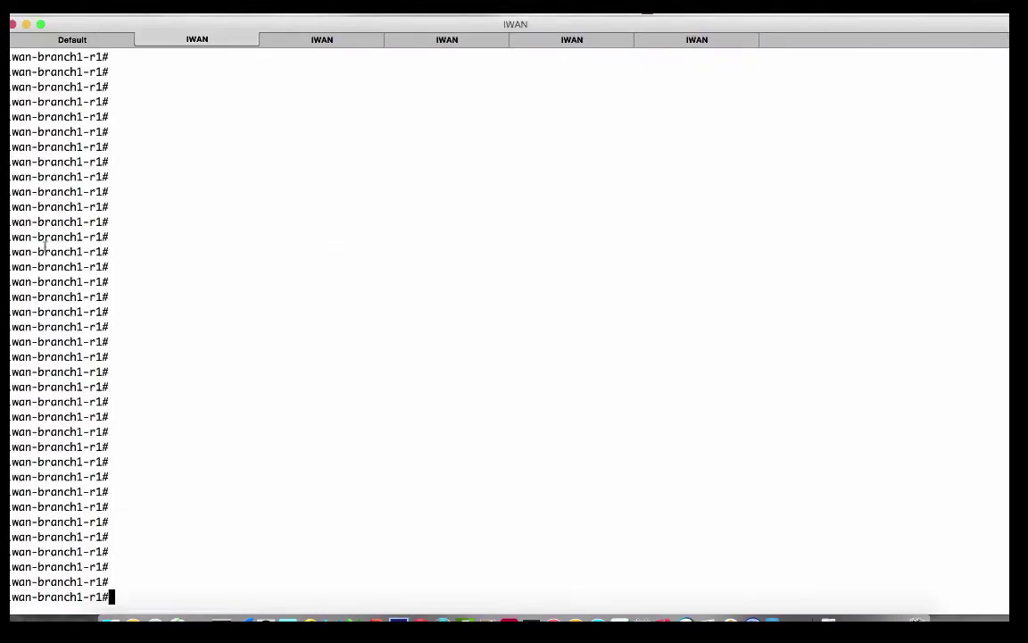
{"action": "type", "text": "sh ver"}
{"action": "key", "text": "Return"}
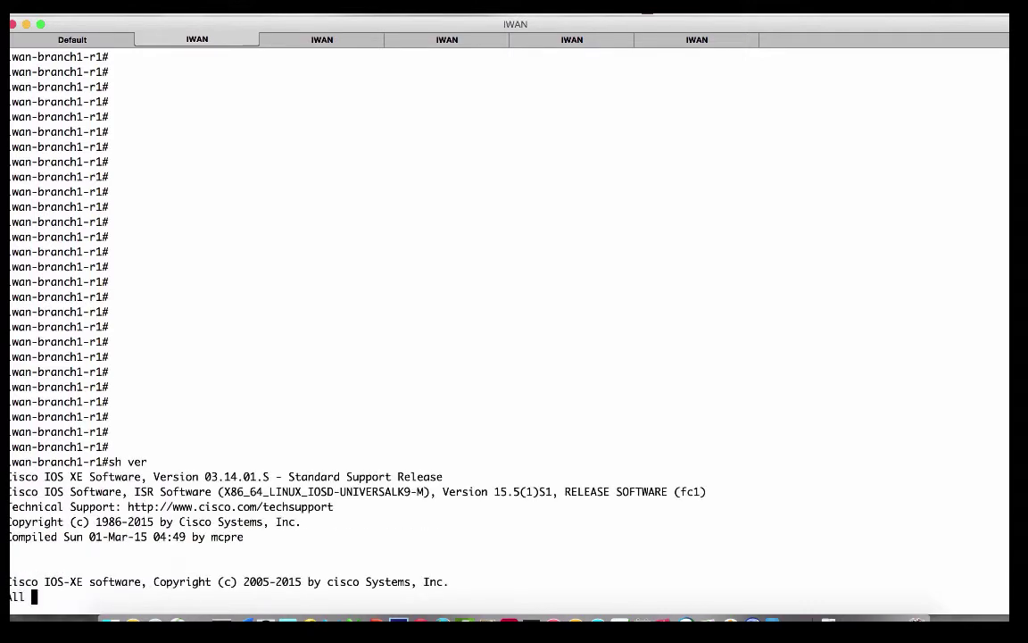
{"action": "key", "text": "space"}
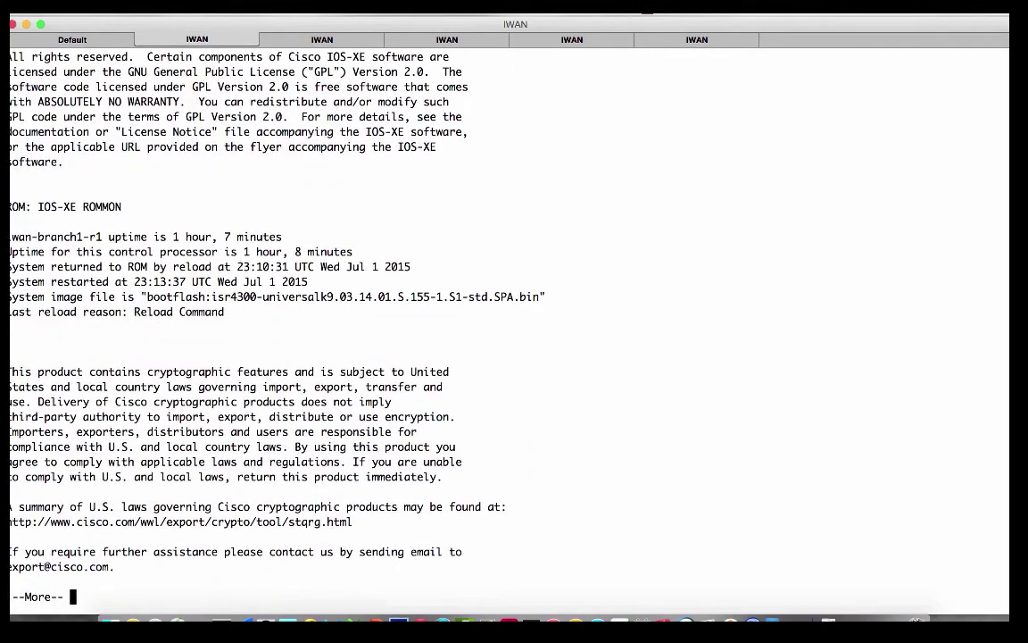
{"action": "key", "text": "space"}
{"action": "left_click_drag", "start_coordinate": [340, 281], "coordinate": [398, 284]}
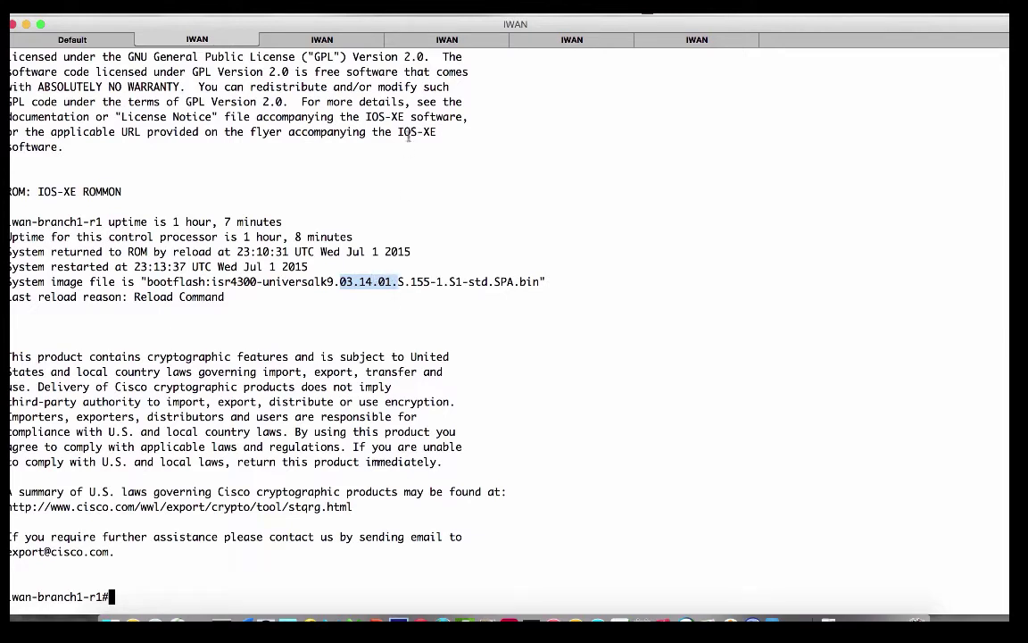
Display the complete running configuration of interface Tunnel1 with "sh run int tun1".
{"action": "left_click", "coordinate": [327, 355]}
{"action": "type", "text": "sh run int tun1"}
{"action": "key", "text": "Return"}
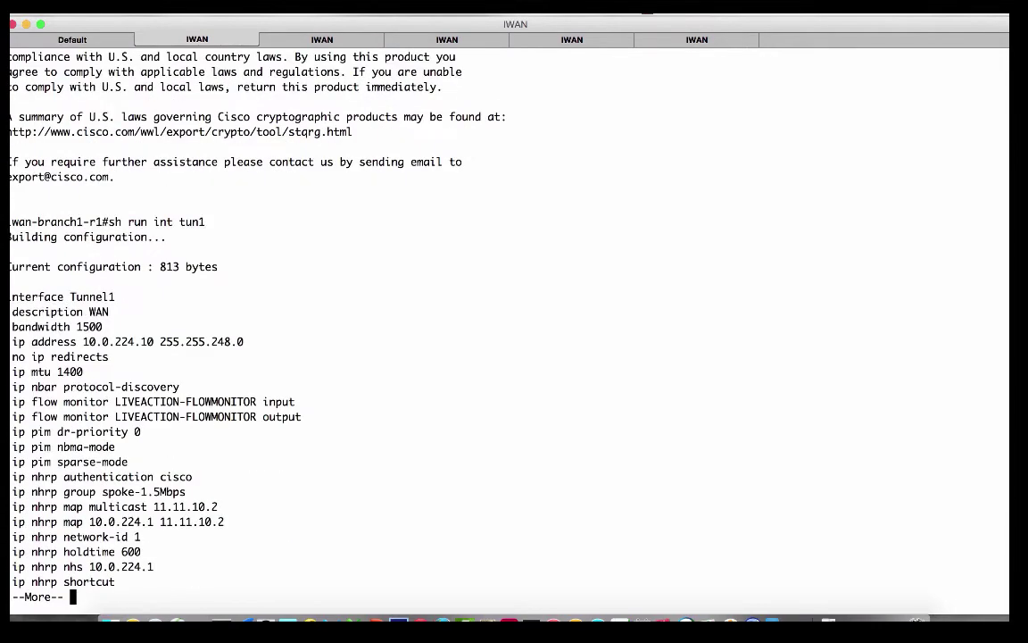
{"action": "key", "text": "space"}
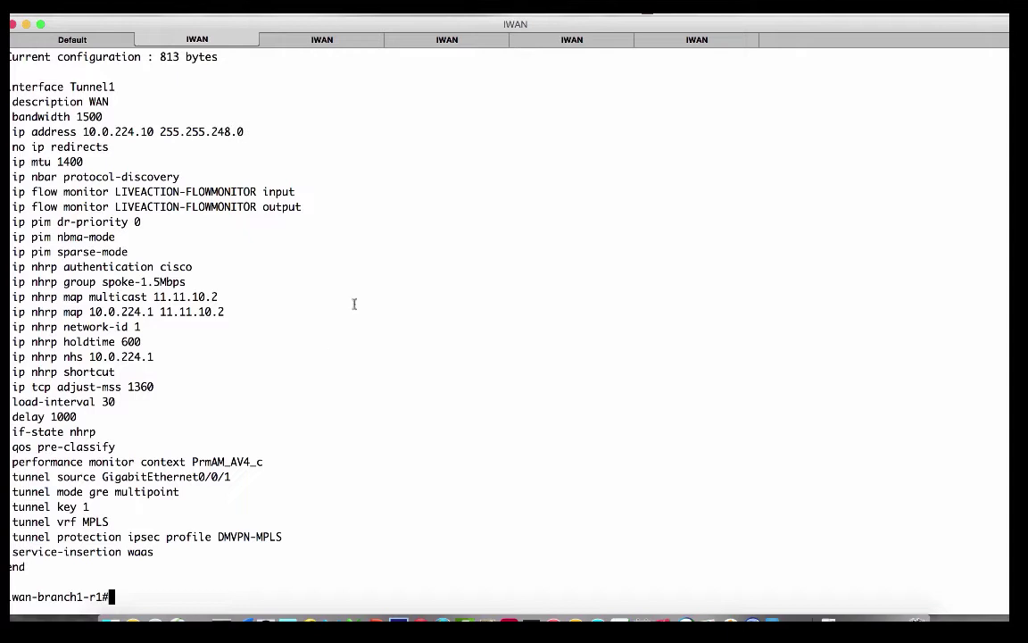
Highlight the IP address, LIVEACTION-FLOWMONITOR, tunnel source and bandwidth settings in the Tunnel1 configuration.
{"action": "left_click_drag", "start_coordinate": [154, 131], "coordinate": [140, 131]}
{"action": "left_click_drag", "start_coordinate": [301, 206], "coordinate": [11, 191]}
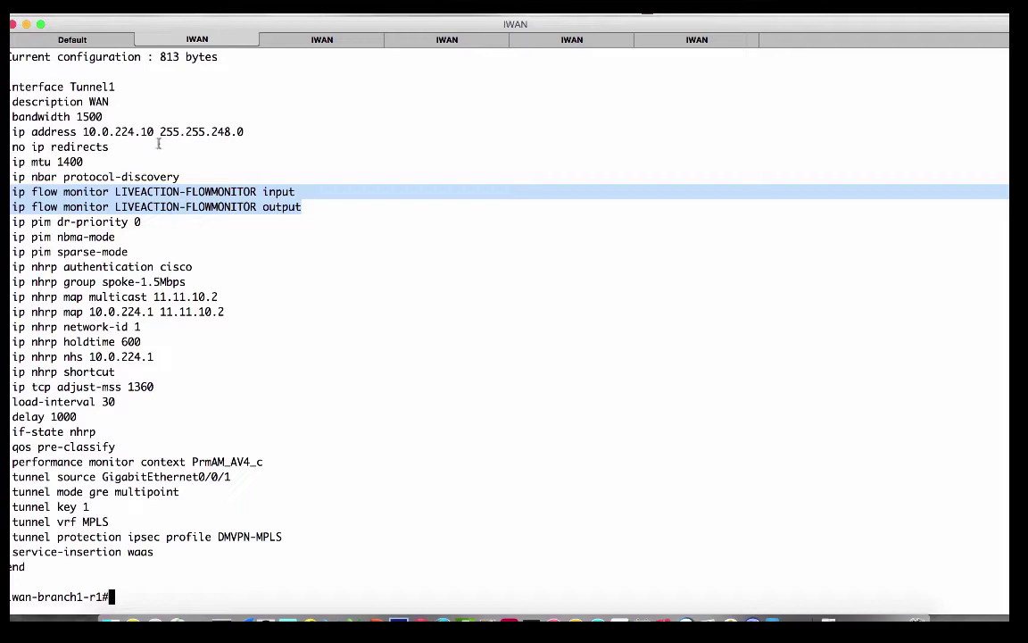
{"action": "double_click", "coordinate": [142, 132]}
{"action": "left_click_drag", "start_coordinate": [250, 477], "coordinate": [12, 478]}
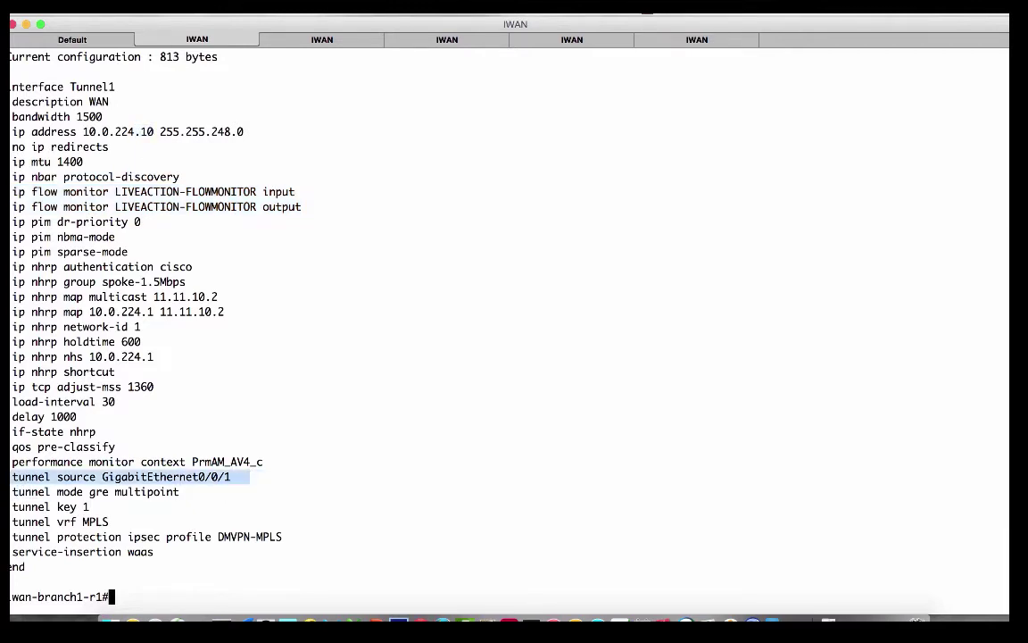
{"action": "left_click_drag", "start_coordinate": [105, 116], "coordinate": [12, 117]}
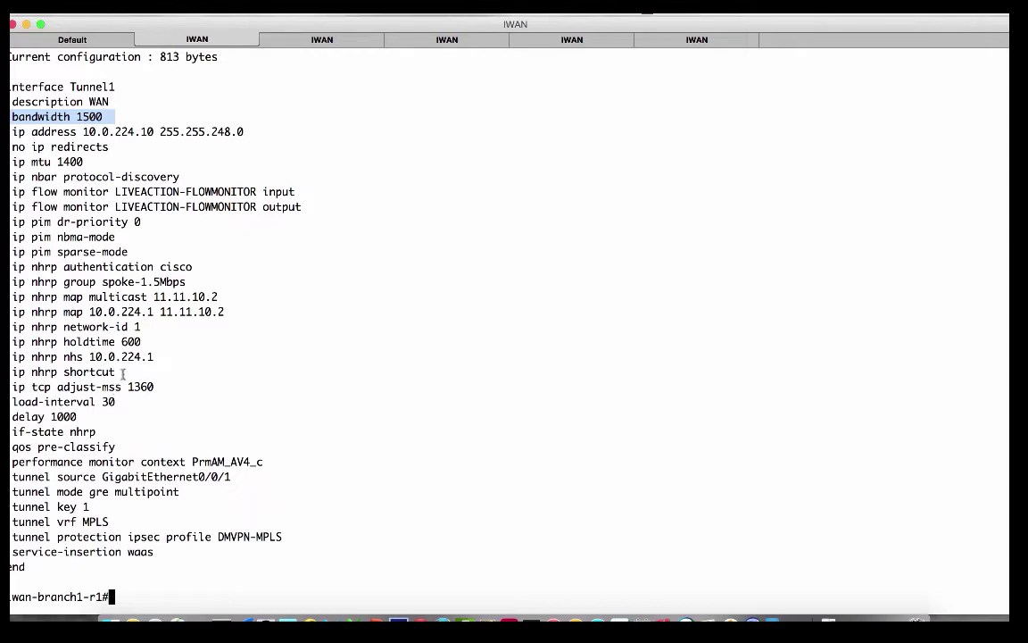
Highlight the "ip nhrp shortcut" line and compare it with "ip nhrp redirect" in the iwan-pop1-mpls session before returning to iwan-branch1-r1.
{"action": "left_click_drag", "start_coordinate": [113, 371], "coordinate": [14, 373]}
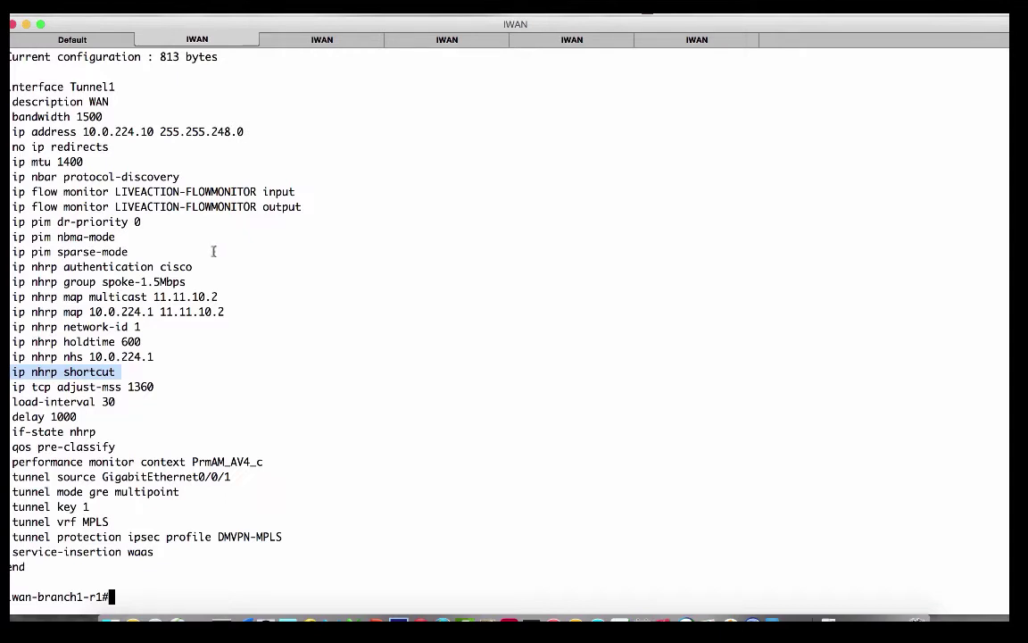
{"action": "left_click", "coordinate": [455, 43]}
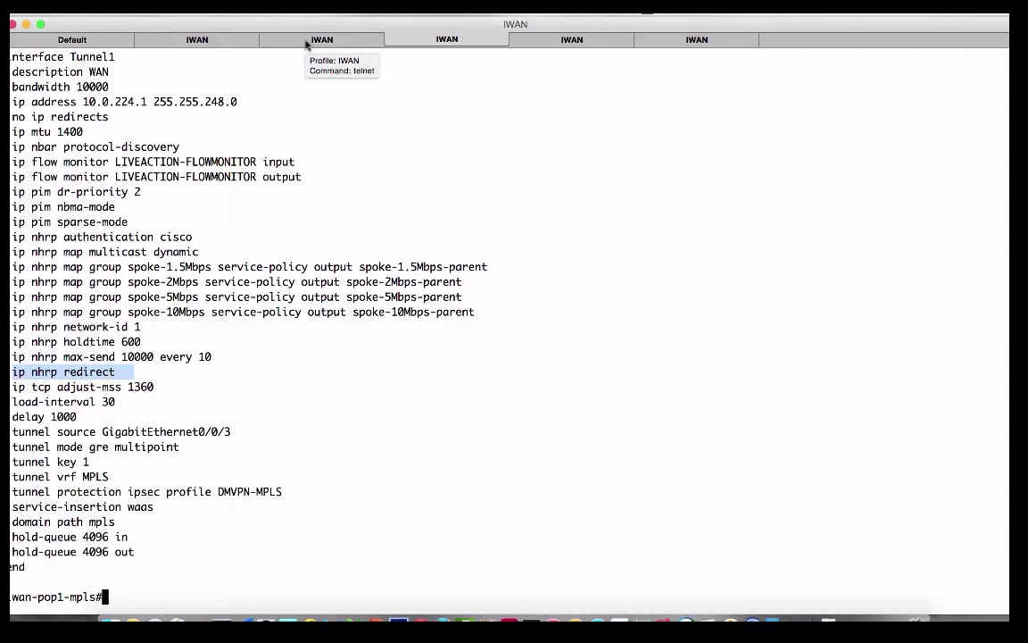
{"action": "left_click", "coordinate": [225, 41]}
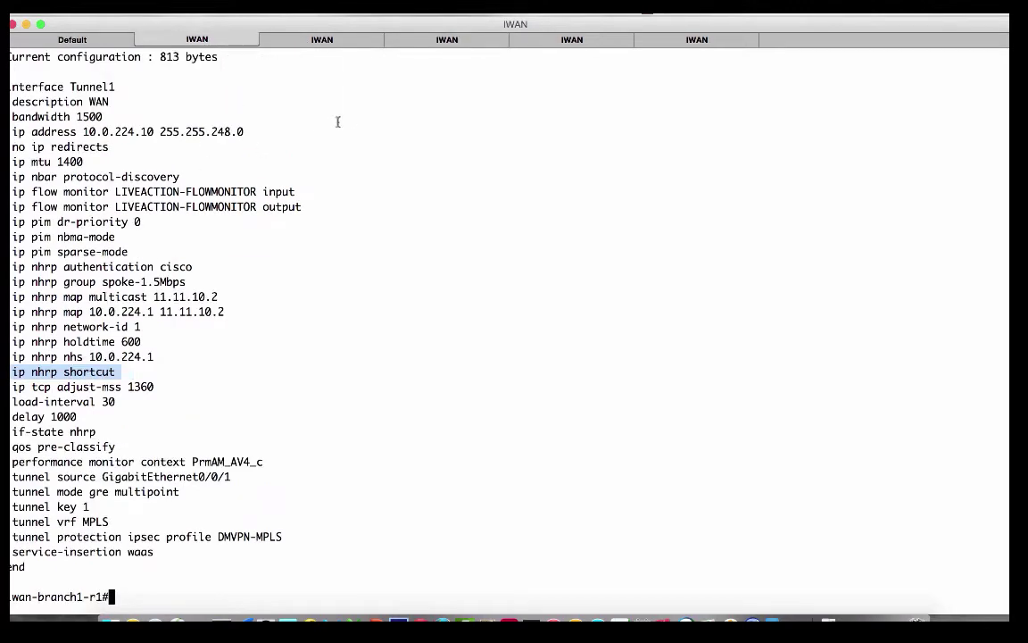
Display the full IP routing table of iwan-branch1-r1 with "sh ip route".
{"action": "type", "text": "sh ip "}
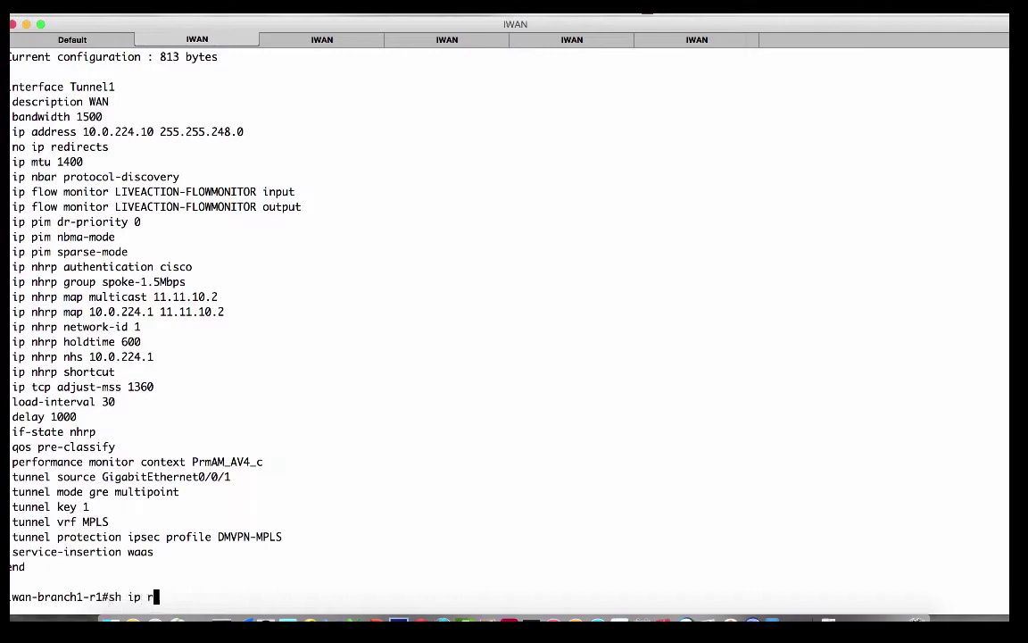
{"action": "type", "text": "route"}
{"action": "key", "text": "Return"}
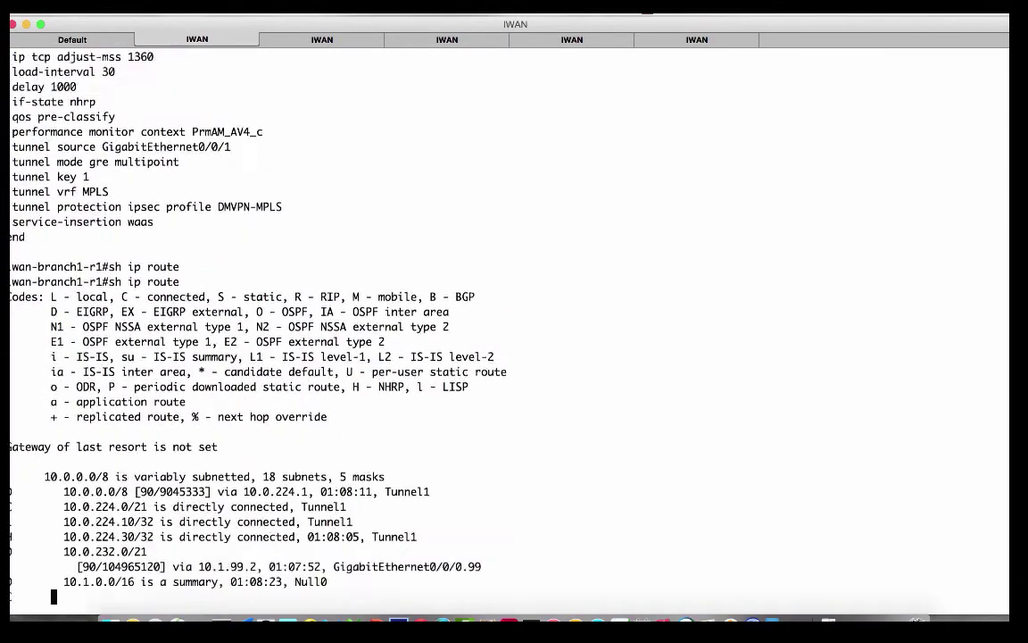
{"action": "key", "text": "Return"}
{"action": "key", "text": "Return"}
{"action": "key", "text": "Return"}
{"action": "key", "text": "Return"}
{"action": "key", "text": "Return"}
{"action": "key", "text": "Return"}
{"action": "key", "text": "Return"}
{"action": "key", "text": "Return"}
{"action": "key", "text": "Return"}
{"action": "key", "text": "Return"}
{"action": "key", "text": "Return"}
{"action": "key", "text": "Return"}
{"action": "key", "text": "Return"}
{"action": "key", "text": "Return"}
{"action": "key", "text": "Return"}
{"action": "key", "text": "Return"}
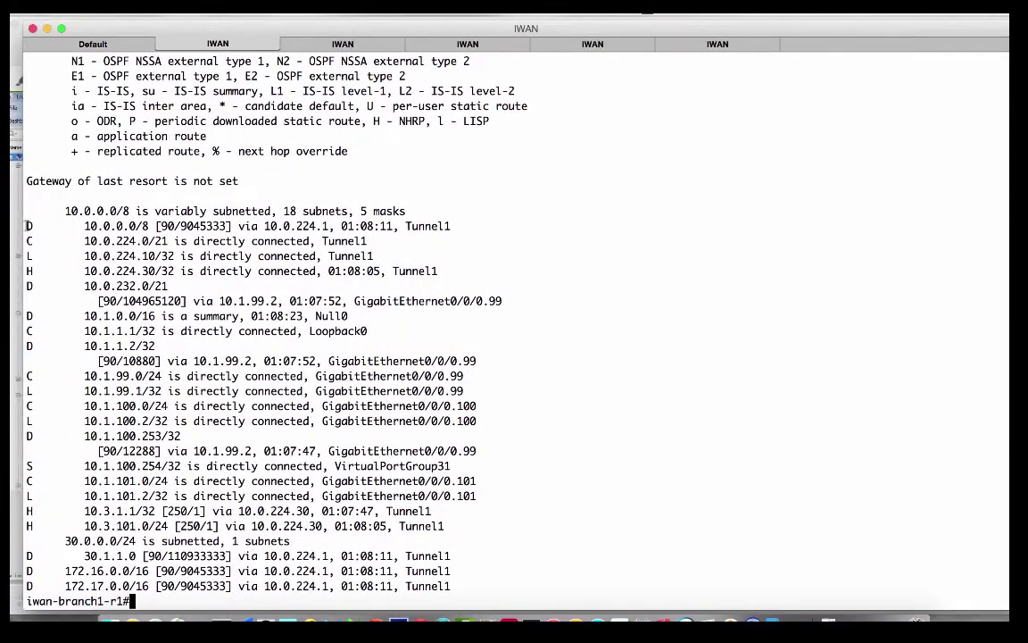
Highlight the 10.0.0.0/8 route, then the 10.3.101.0/24 route's code, its NHRP legend entry and its administrative distance.
{"action": "triple_click", "coordinate": [474, 225]}
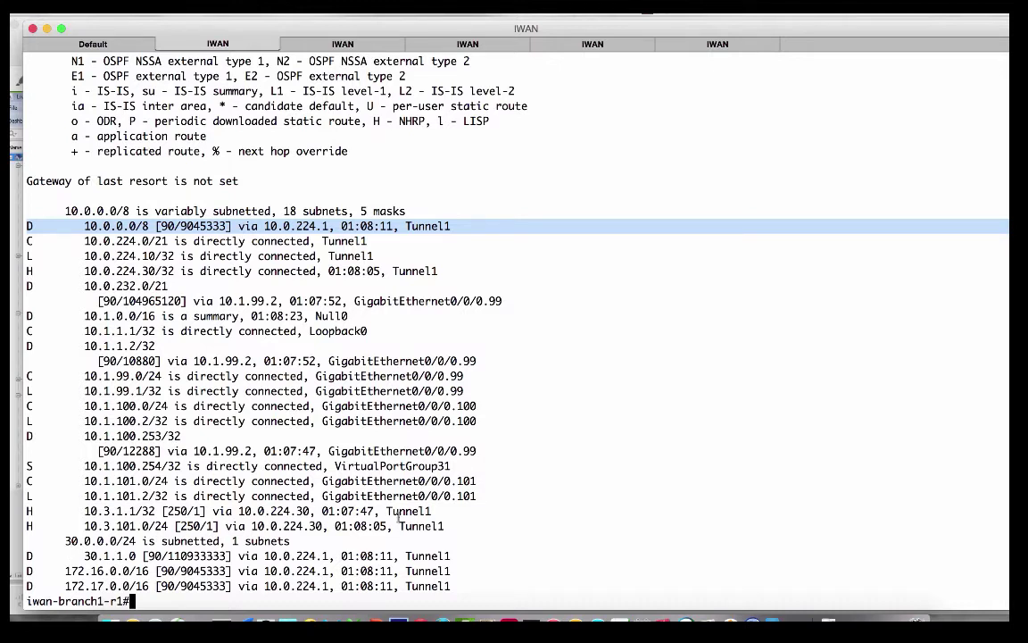
{"action": "left_click_drag", "start_coordinate": [456, 526], "coordinate": [27, 526]}
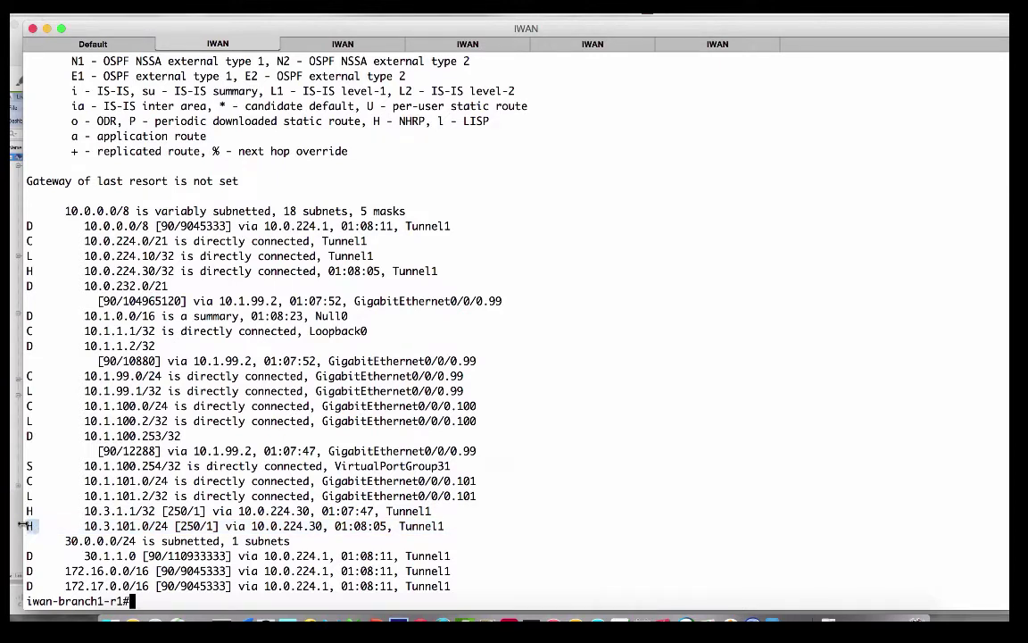
{"action": "left_click_drag", "start_coordinate": [373, 121], "coordinate": [427, 121]}
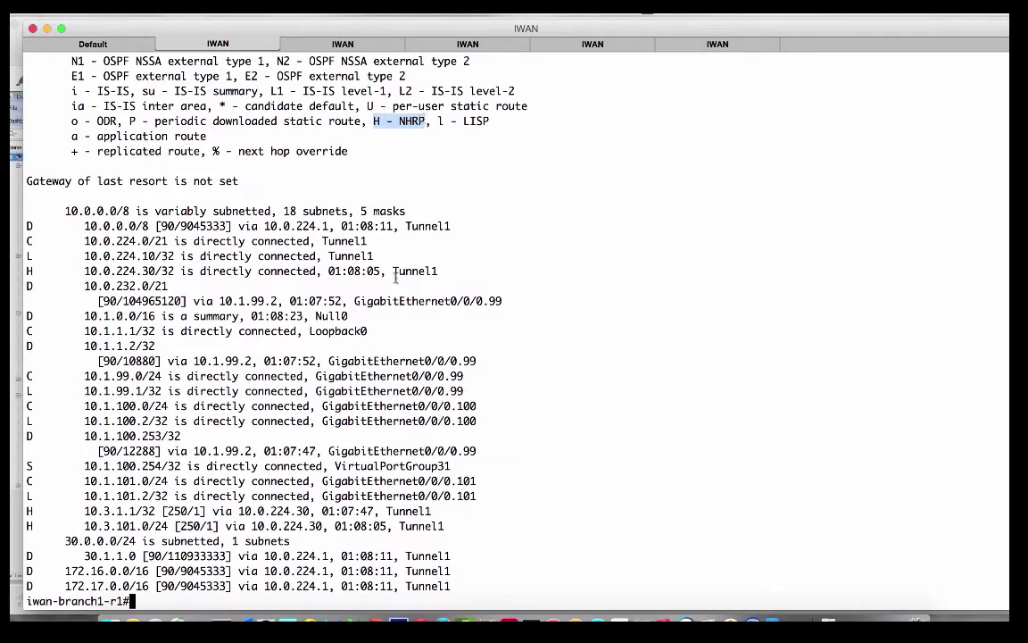
{"action": "double_click", "coordinate": [195, 525]}
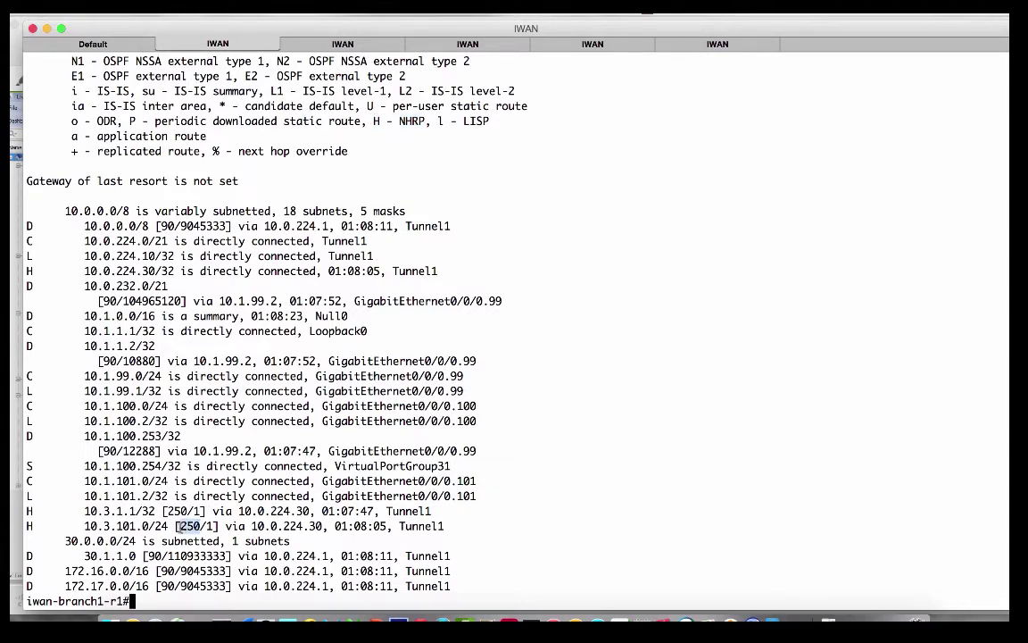
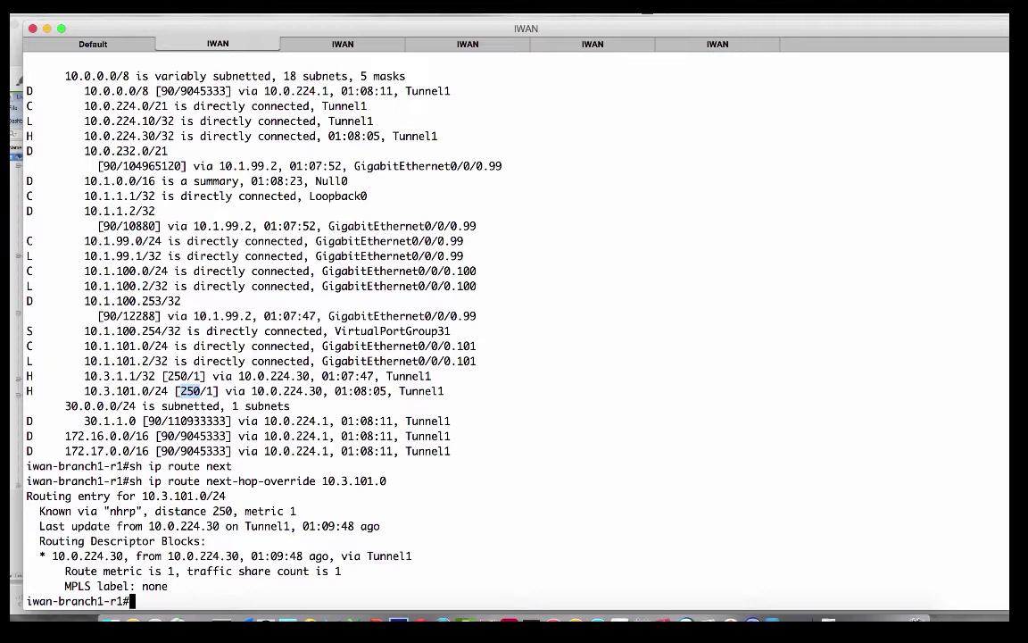
List the NHRP shortcuts with "sh ip nhrp shortcut" and highlight the 10.3.101.0/24 entry and its NBMA address.
{"action": "type", "text": "rp shortcut"}
{"action": "key", "text": "Return"}
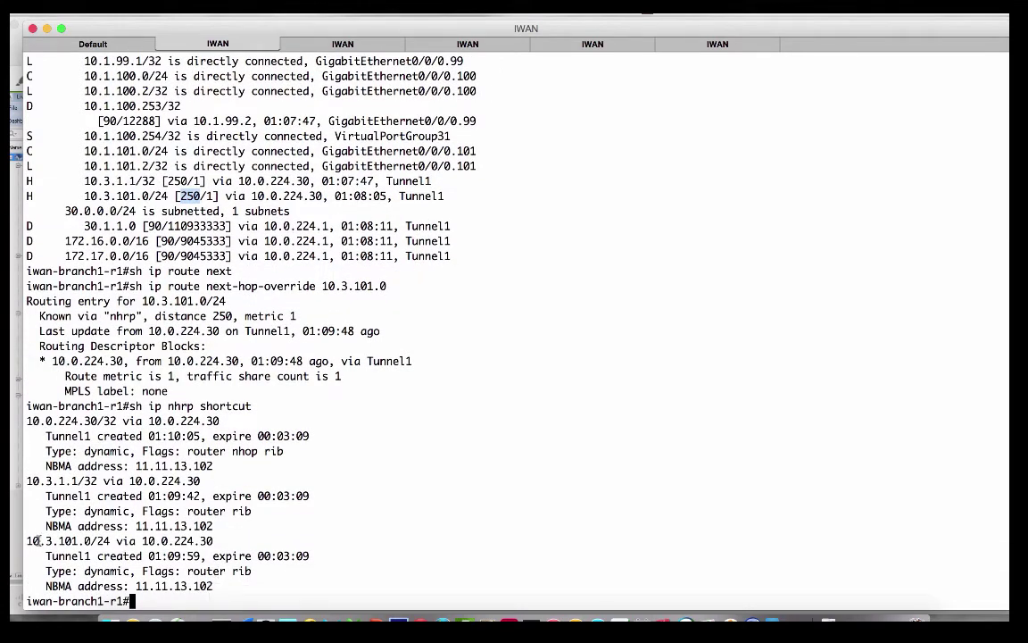
{"action": "left_click_drag", "start_coordinate": [27, 541], "coordinate": [142, 541]}
{"action": "left_click_drag", "start_coordinate": [39, 587], "coordinate": [227, 586]}
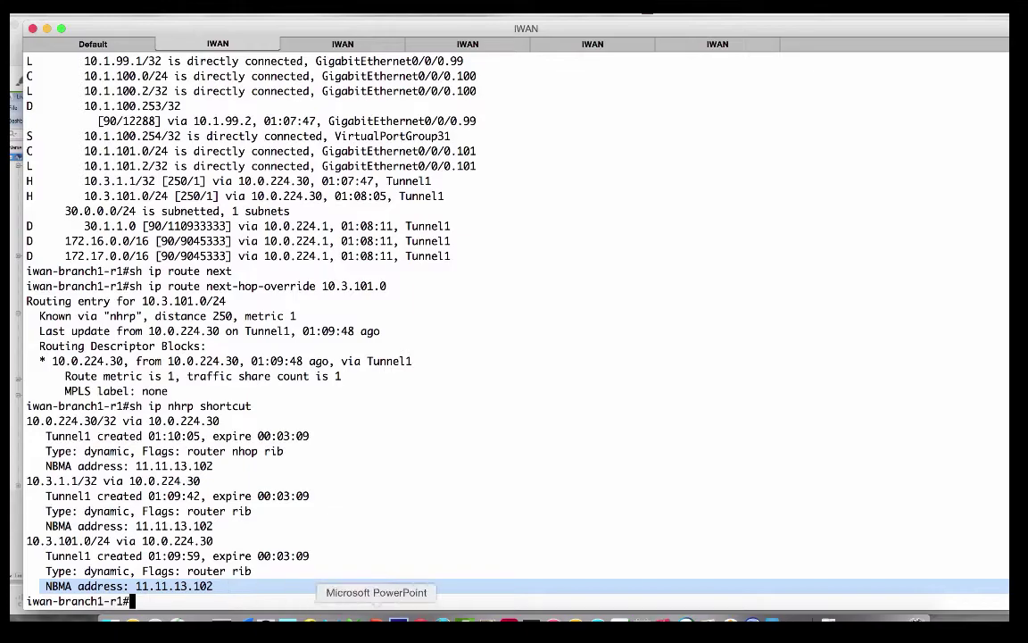
Check the topology slide in PowerPoint, return to the terminal and run "sh dmvpn", highlighting the rows of peer 11.11.13.102.
{"action": "left_click", "coordinate": [367, 619]}
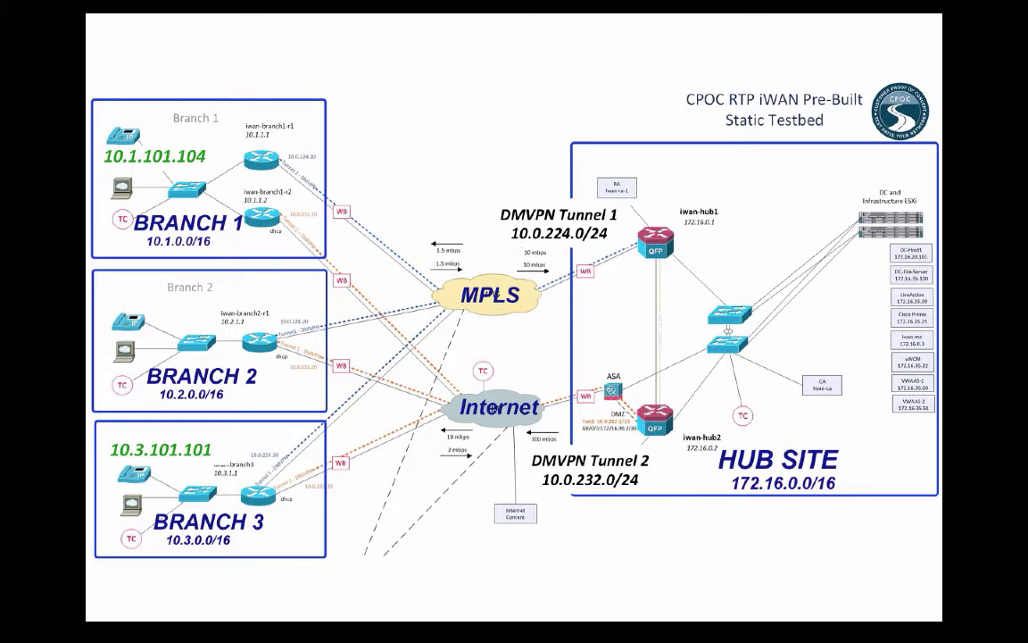
{"action": "key", "text": "super+Tab"}
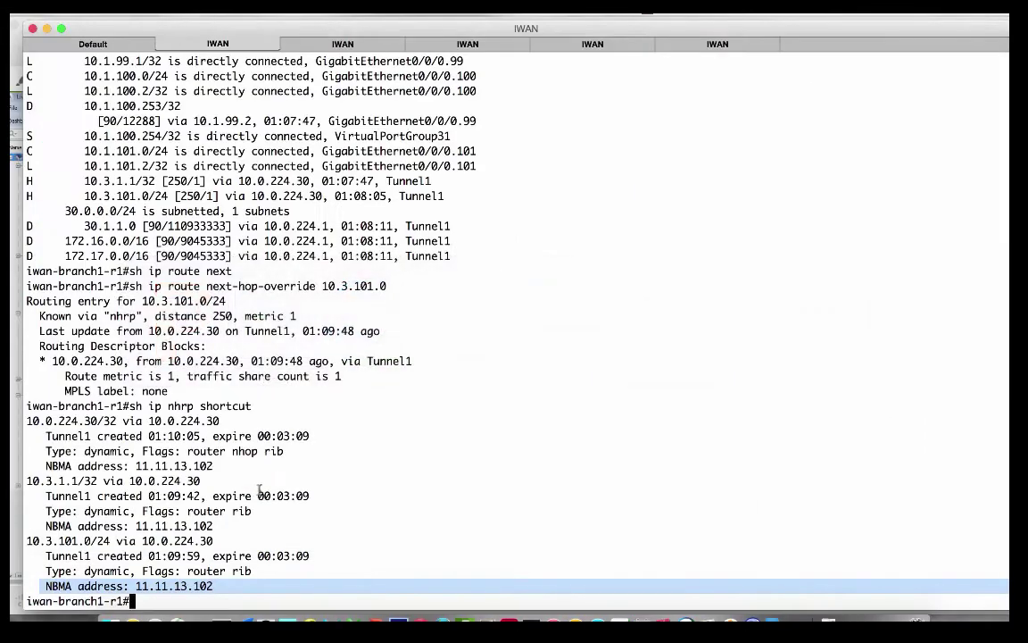
{"action": "type", "text": "sh dmvpn"}
{"action": "key", "text": "Return"}
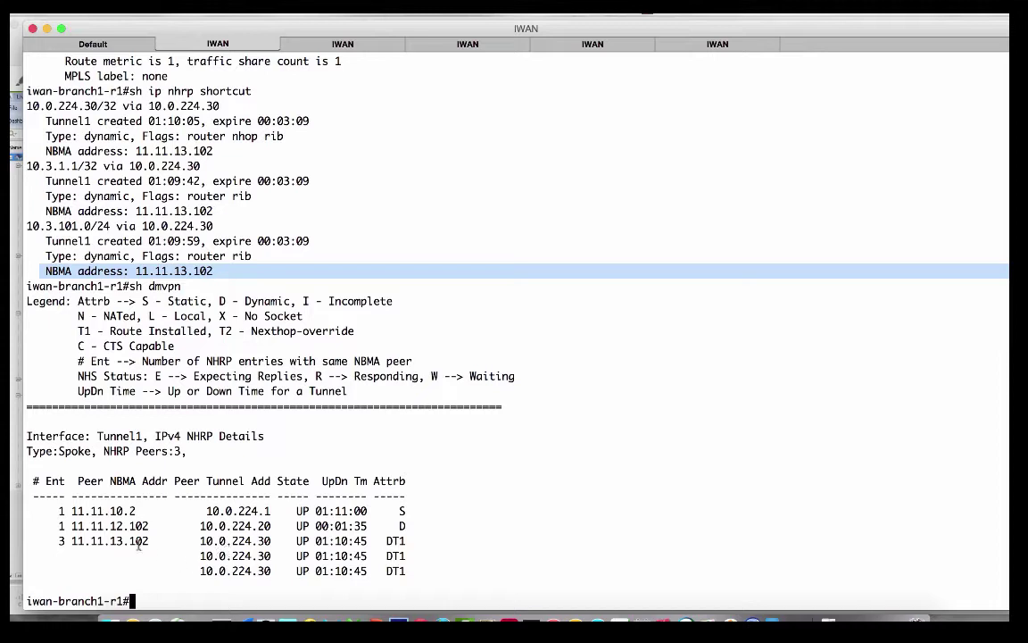
{"action": "left_click", "coordinate": [62, 541]}
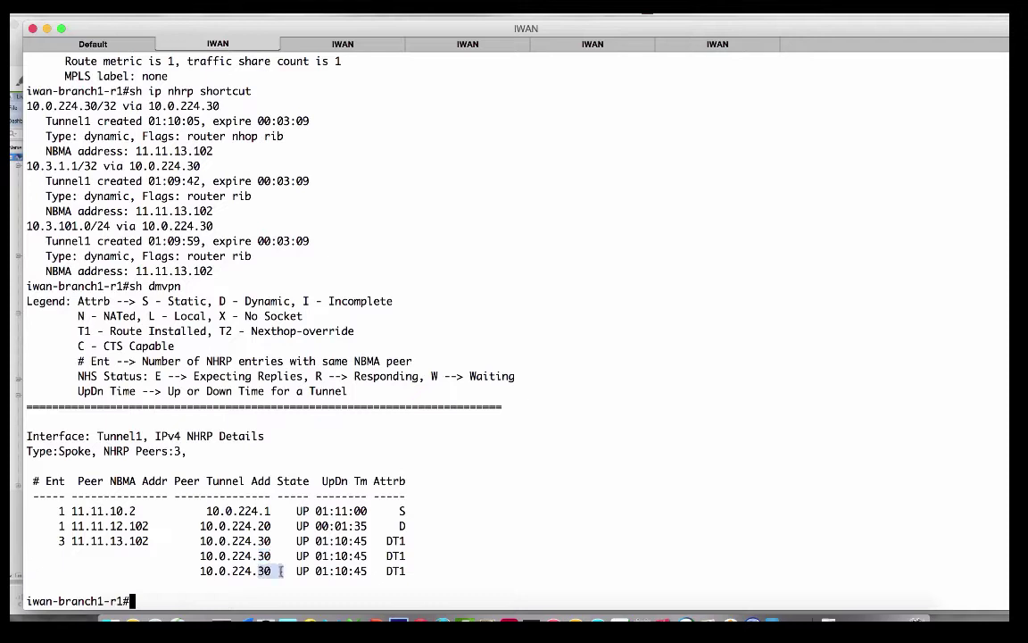
{"action": "left_click_drag", "start_coordinate": [416, 573], "coordinate": [27, 539]}
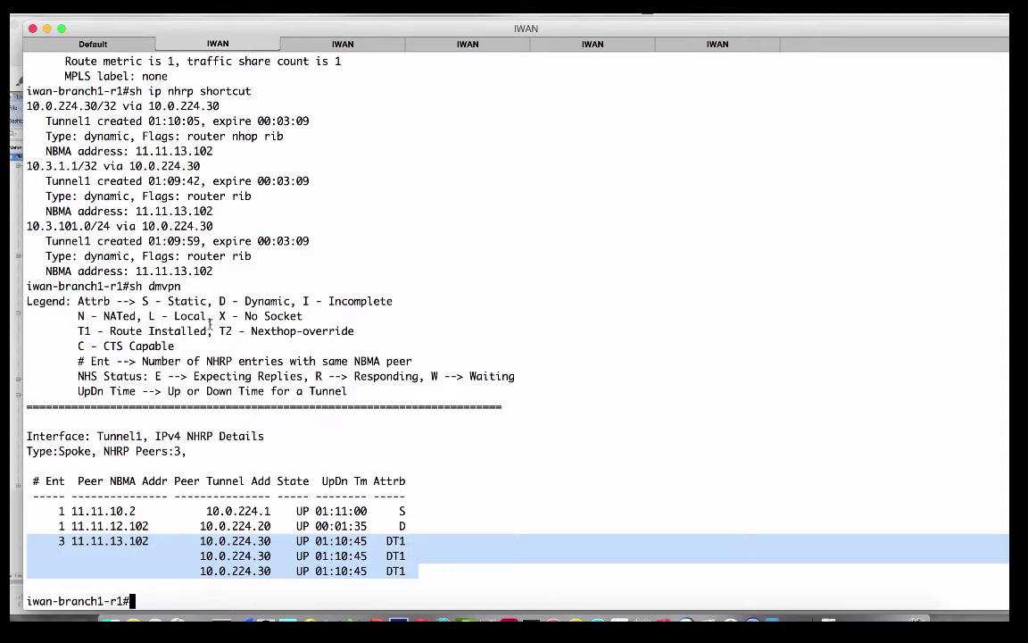
Highlight the D (Dynamic) and "T1 - Route Installed" entries in the DMVPN attribute legend.
{"action": "left_click_drag", "start_coordinate": [219, 300], "coordinate": [234, 301]}
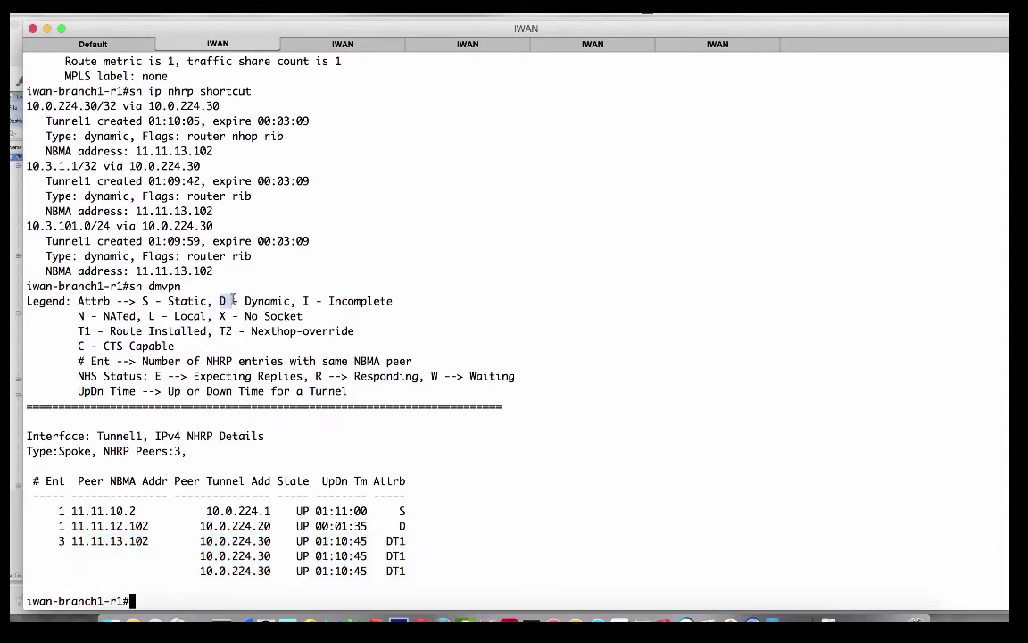
{"action": "left_click_drag", "start_coordinate": [78, 331], "coordinate": [211, 331]}
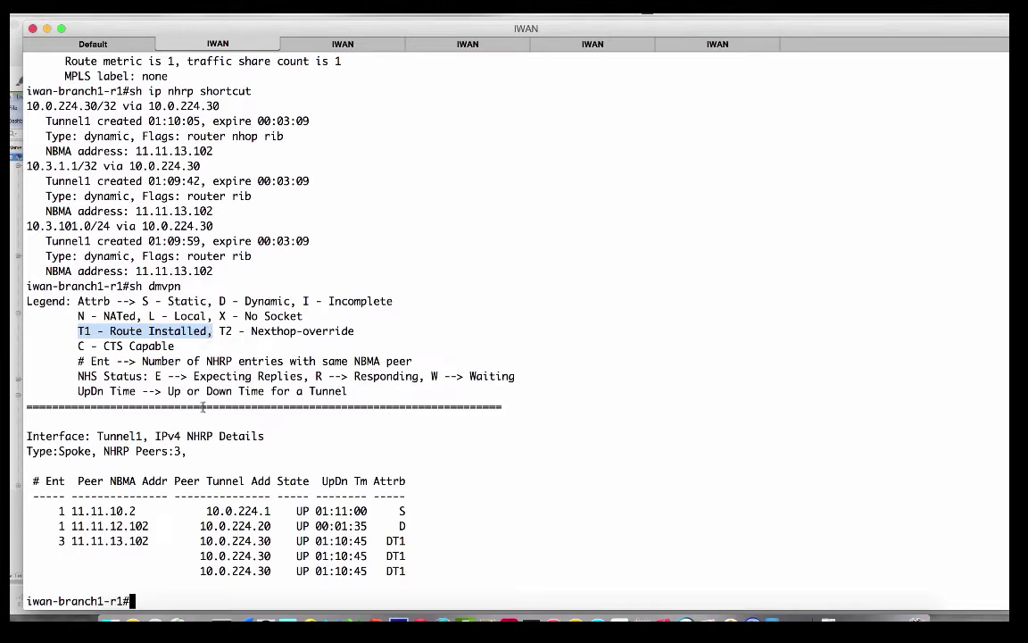
Switch to the PowerPoint topology slide and reveal the traffic path between Branch 1 and Branch 3 through MPLS.
{"action": "key", "text": "super+Tab"}
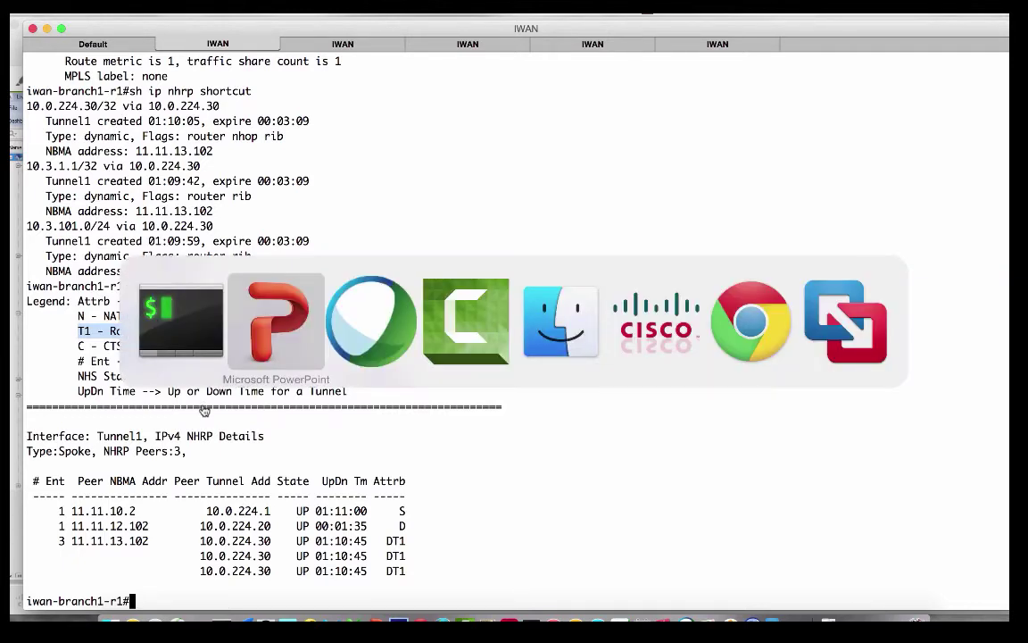
{"action": "key", "text": "super+Tab"}
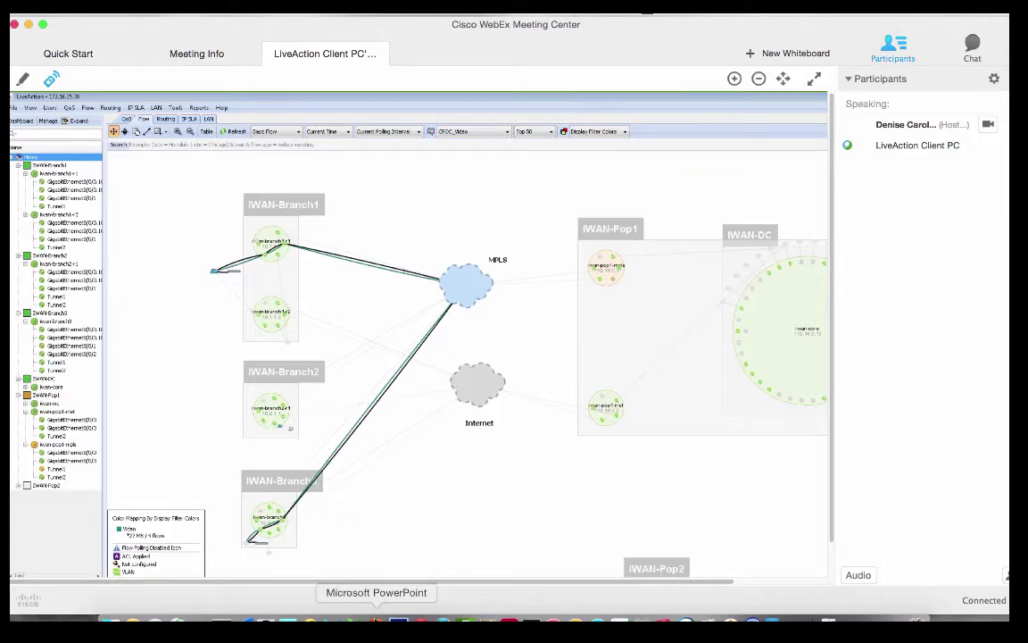
{"action": "left_click", "coordinate": [376, 619]}
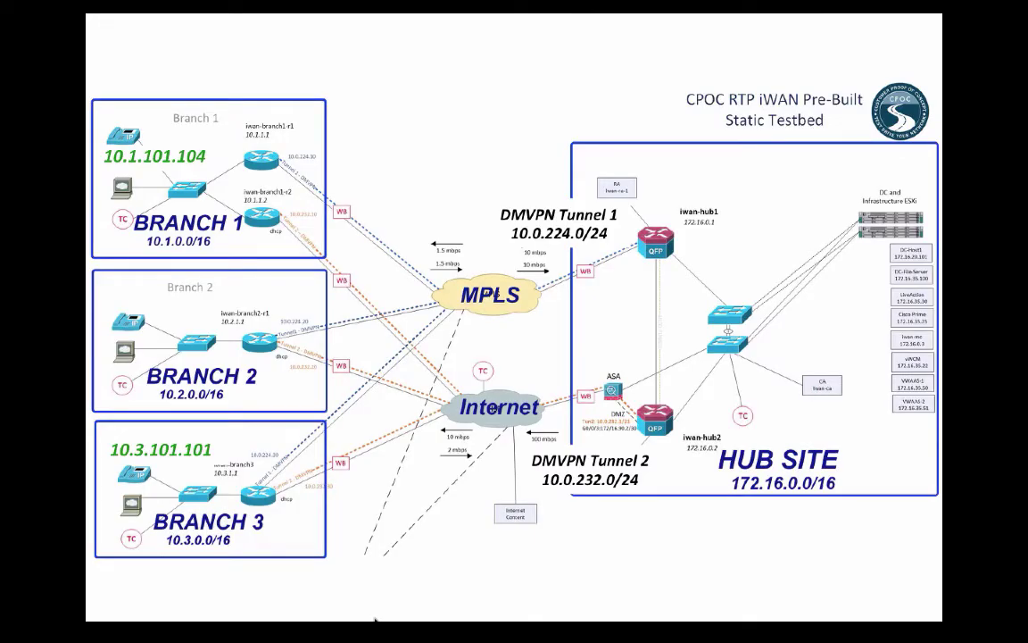
{"action": "key", "text": "Right"}
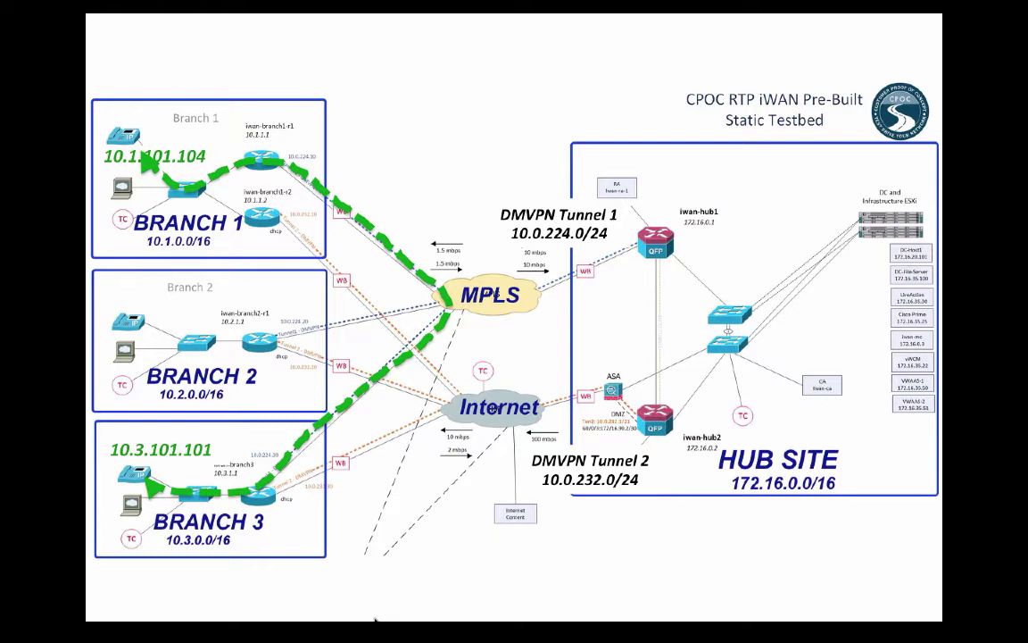
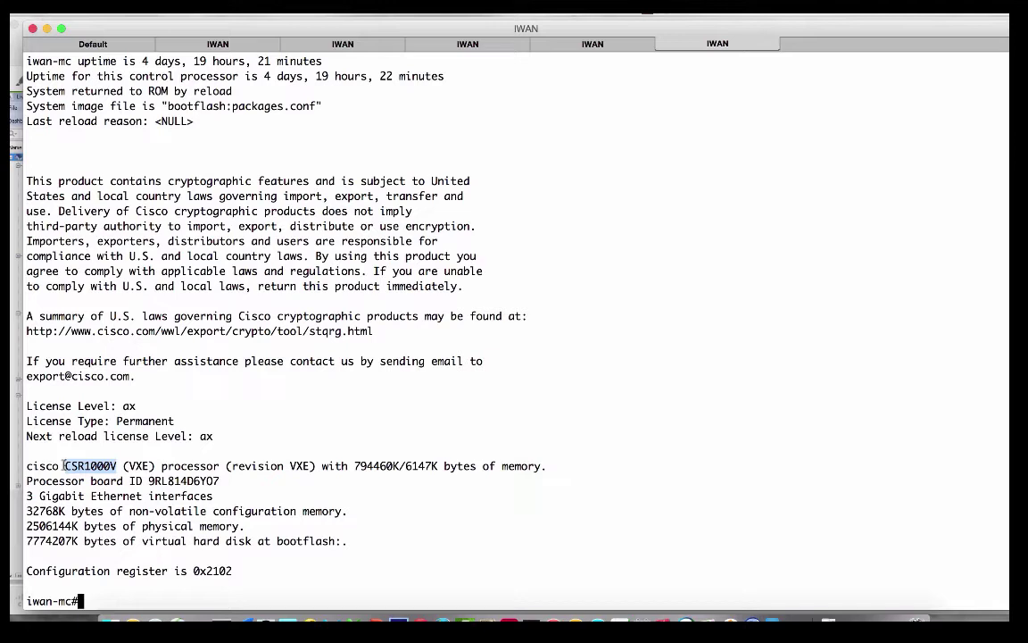
Display the full domain configuration of iwan-mc with "sh run | section domain".
{"action": "type", "text": "sh run | section domain"}
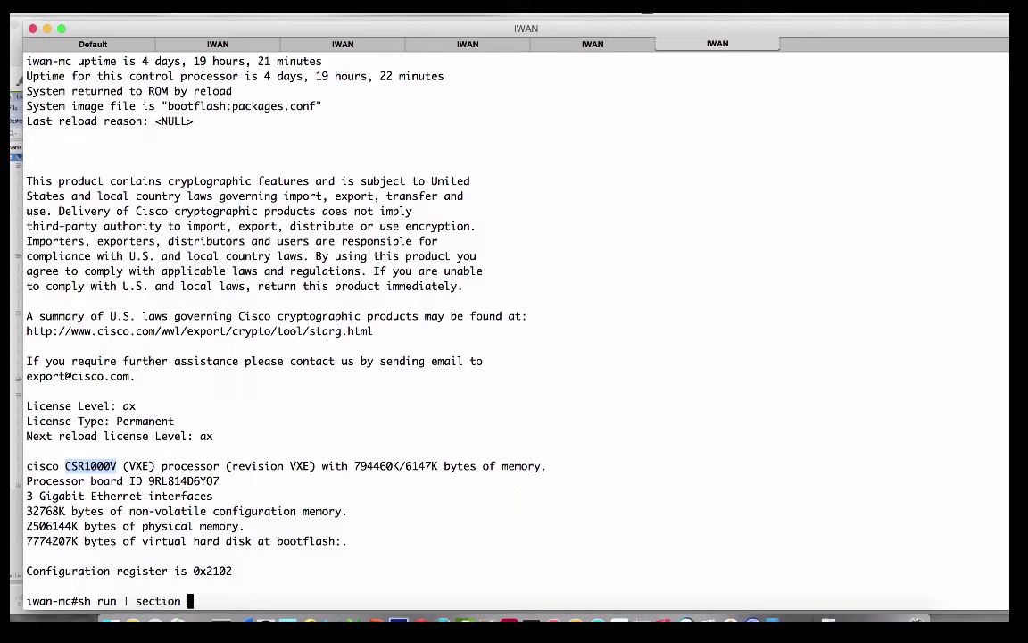
{"action": "key", "text": "Return"}
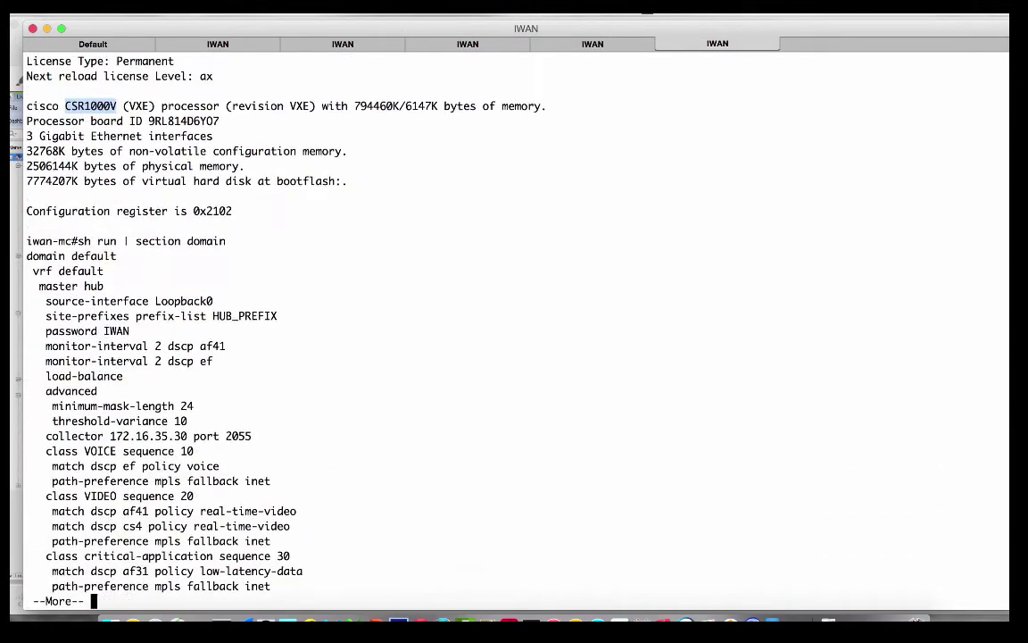
{"action": "key", "text": "space"}
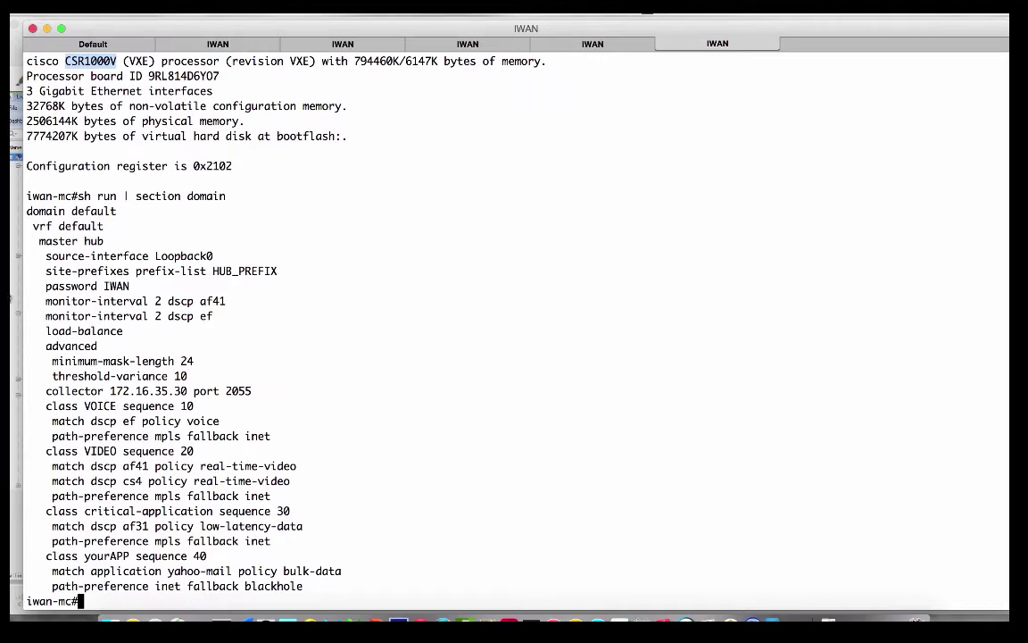
Highlight the "master hub" line, the ef and af41 DSCP matches, and the VOICE class's "path-preference mpls" setting.
{"action": "left_click_drag", "start_coordinate": [109, 241], "coordinate": [33, 241]}
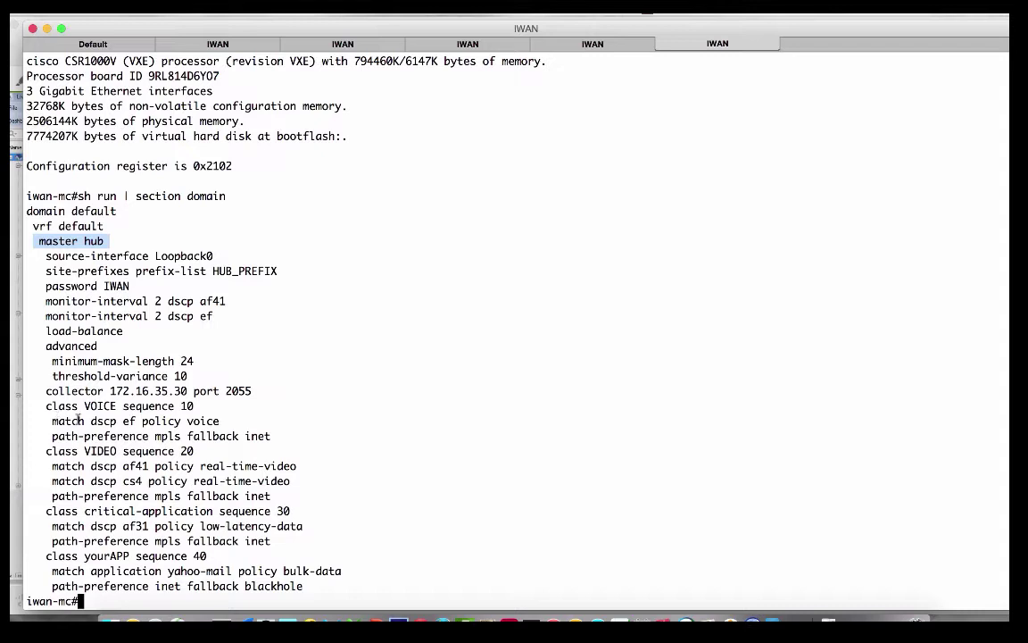
{"action": "left_click", "coordinate": [130, 421]}
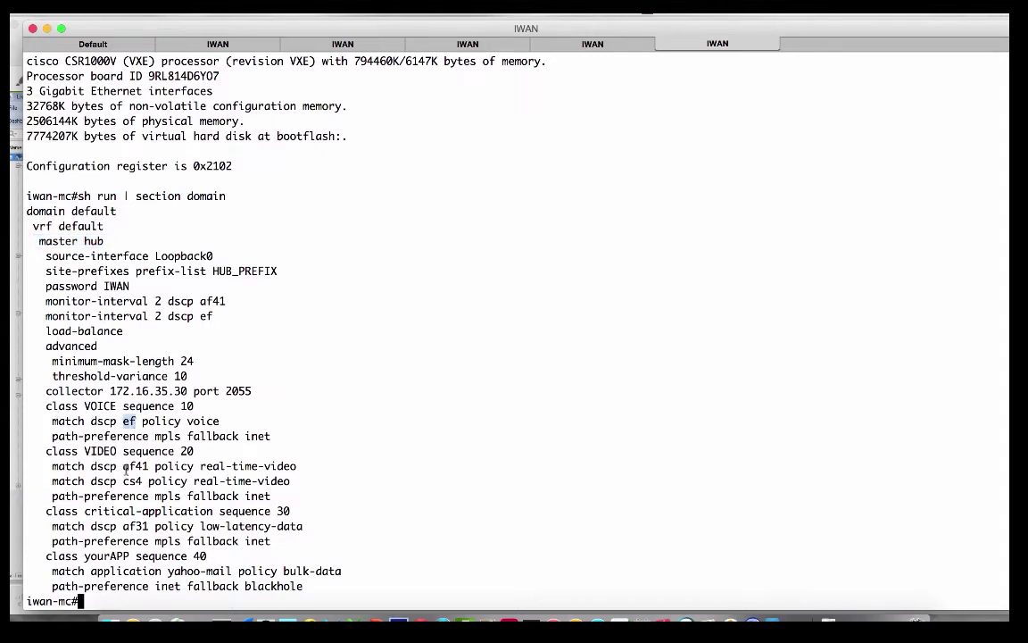
{"action": "left_click_drag", "start_coordinate": [124, 466], "coordinate": [143, 466]}
{"action": "left_click_drag", "start_coordinate": [53, 436], "coordinate": [183, 436]}
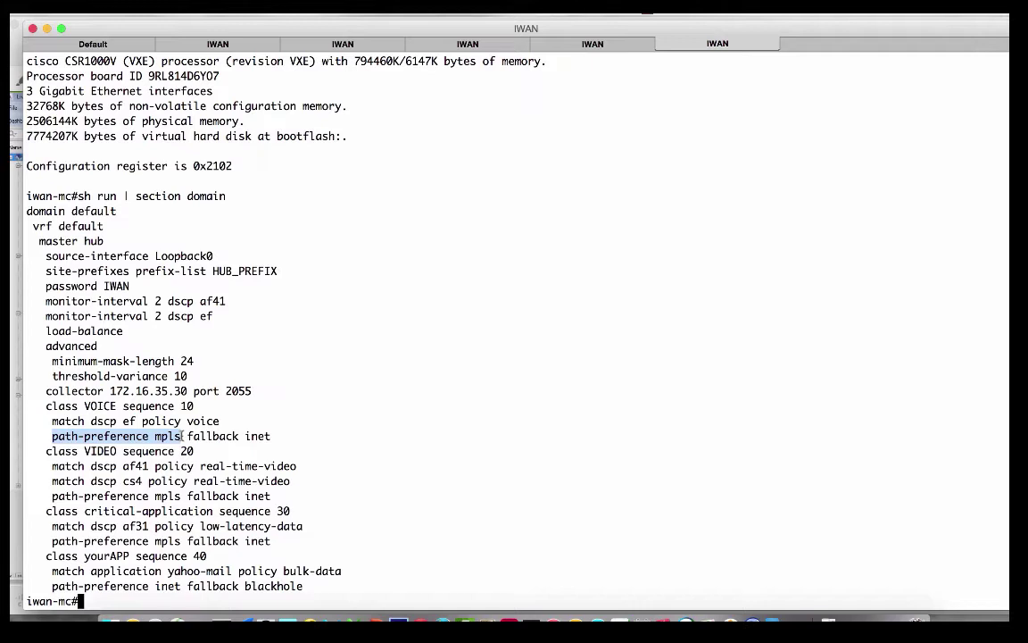
Run "sh domain default master policy" on iwan-mc and highlight the policy publish status line.
{"action": "type", "text": "sh domain default mast"}
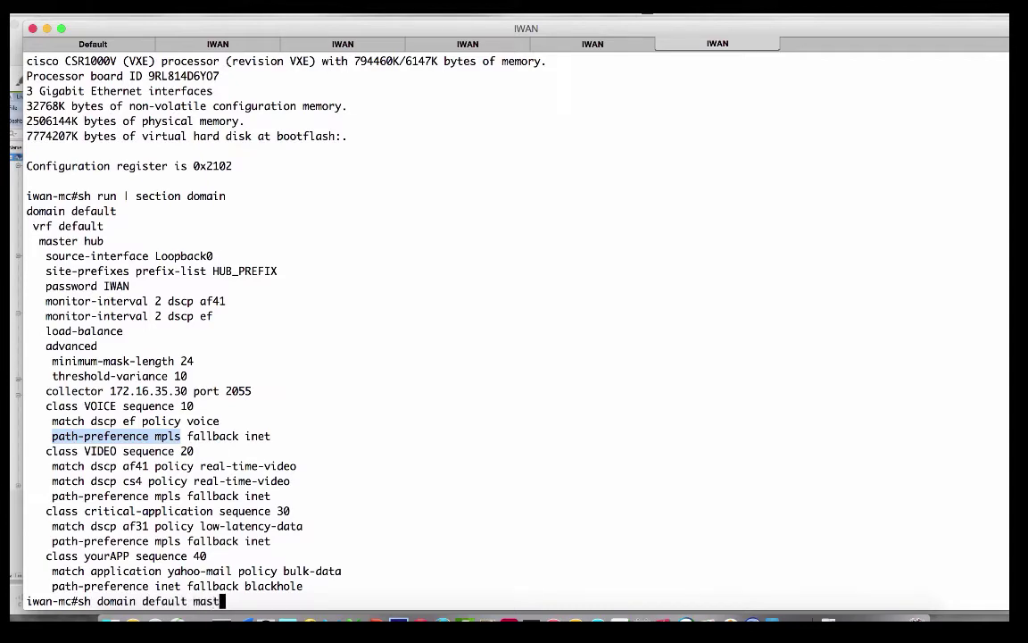
{"action": "type", "text": "er policy"}
{"action": "key", "text": "Return"}
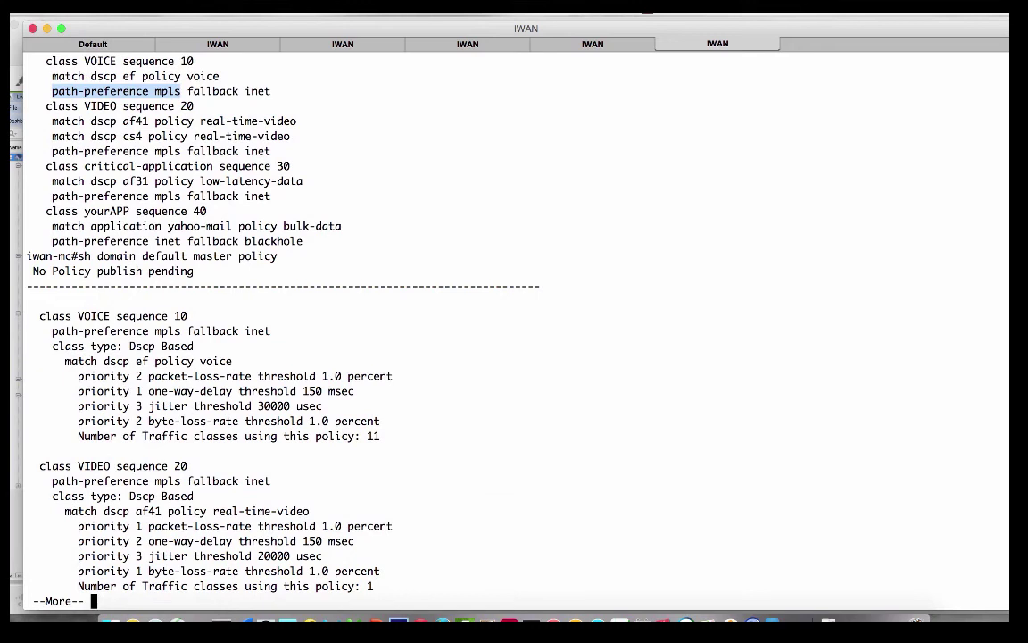
{"action": "left_click", "coordinate": [194, 274]}
{"action": "left_click_drag", "start_coordinate": [194, 273], "coordinate": [25, 271]}
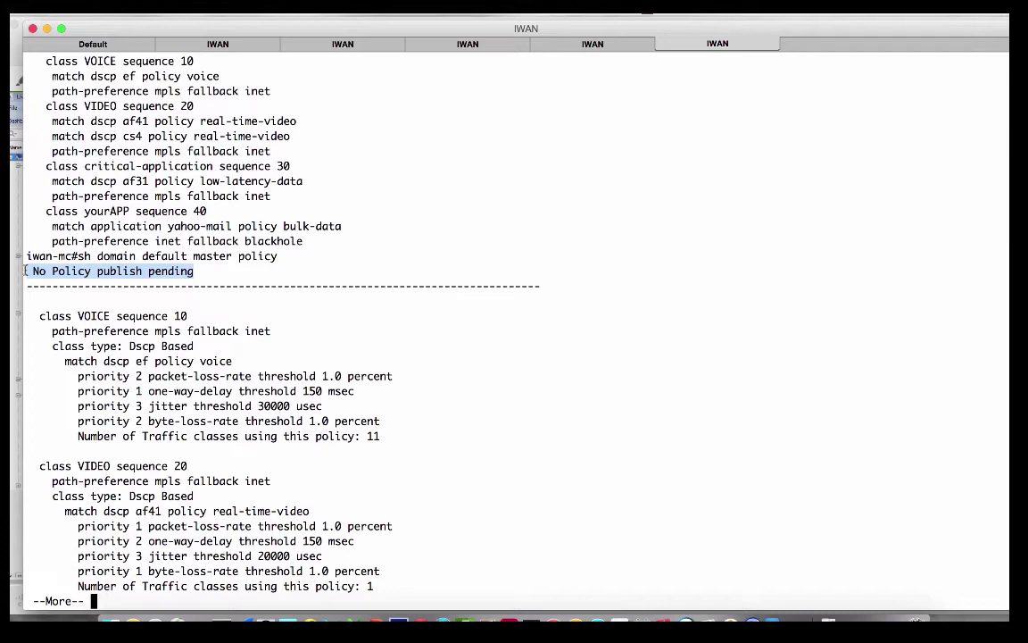
Highlight the VOICE class heading, its "match dscp ef policy voice" line and its priority thresholds.
{"action": "left_click_drag", "start_coordinate": [39, 316], "coordinate": [209, 320]}
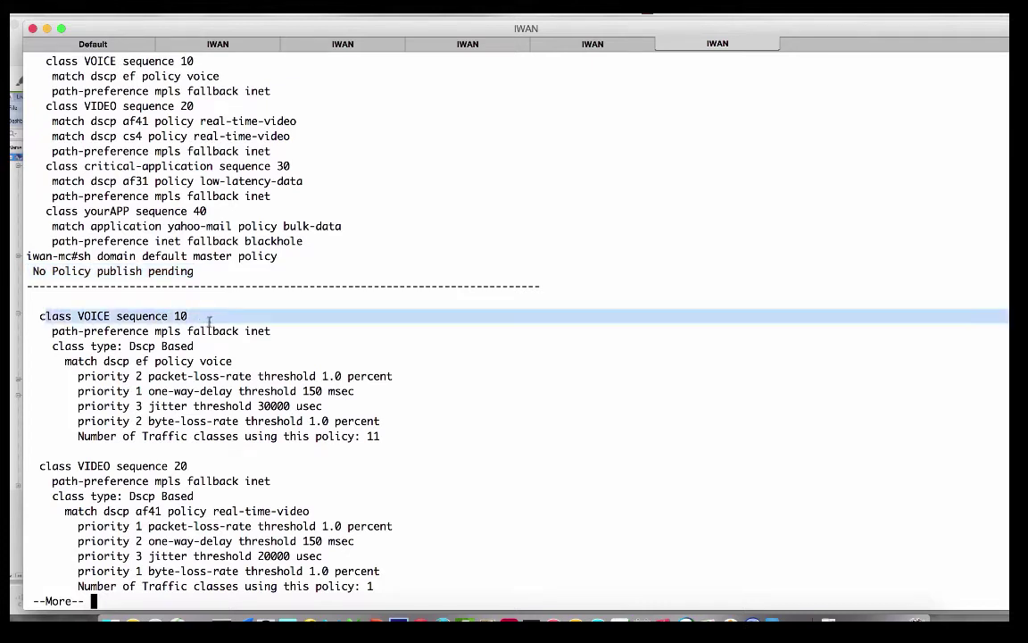
{"action": "left_click", "coordinate": [65, 361]}
{"action": "left_click_drag", "start_coordinate": [64, 360], "coordinate": [237, 362]}
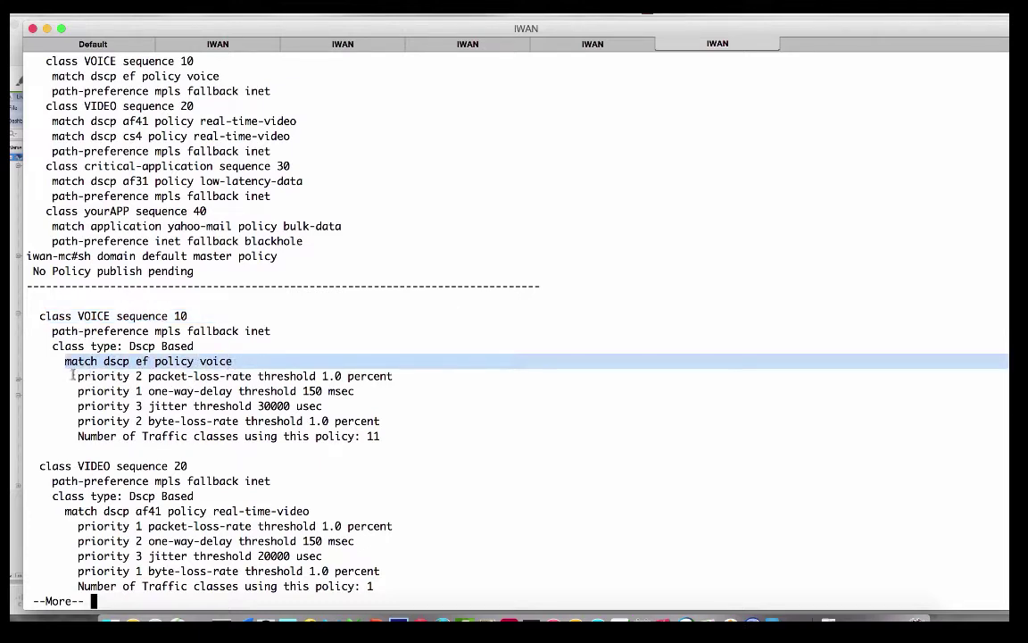
{"action": "left_click_drag", "start_coordinate": [76, 376], "coordinate": [404, 420]}
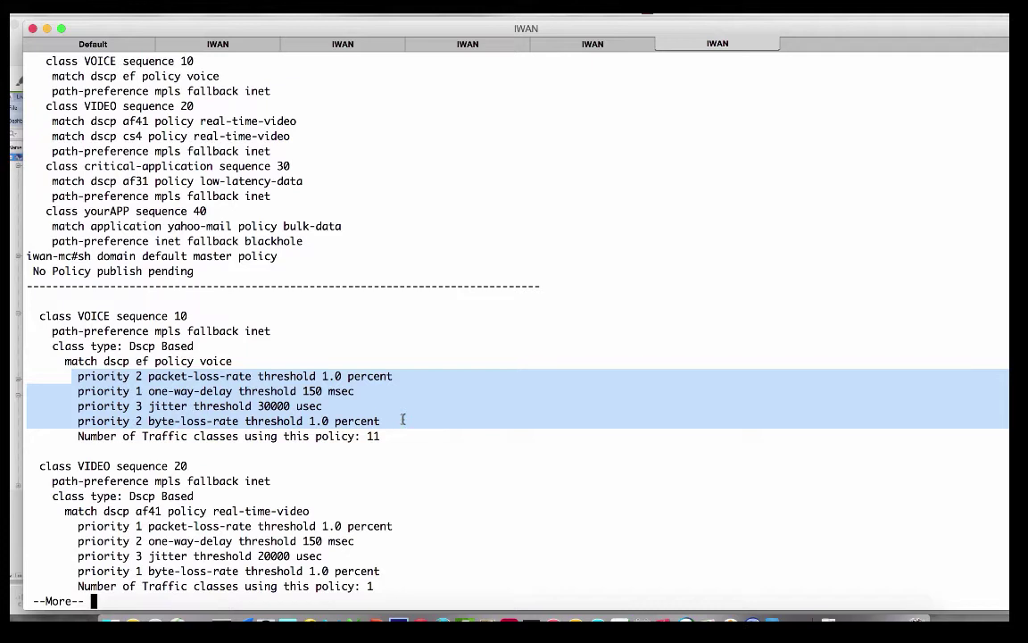
{"action": "left_click_drag", "start_coordinate": [403, 418], "coordinate": [37, 376]}
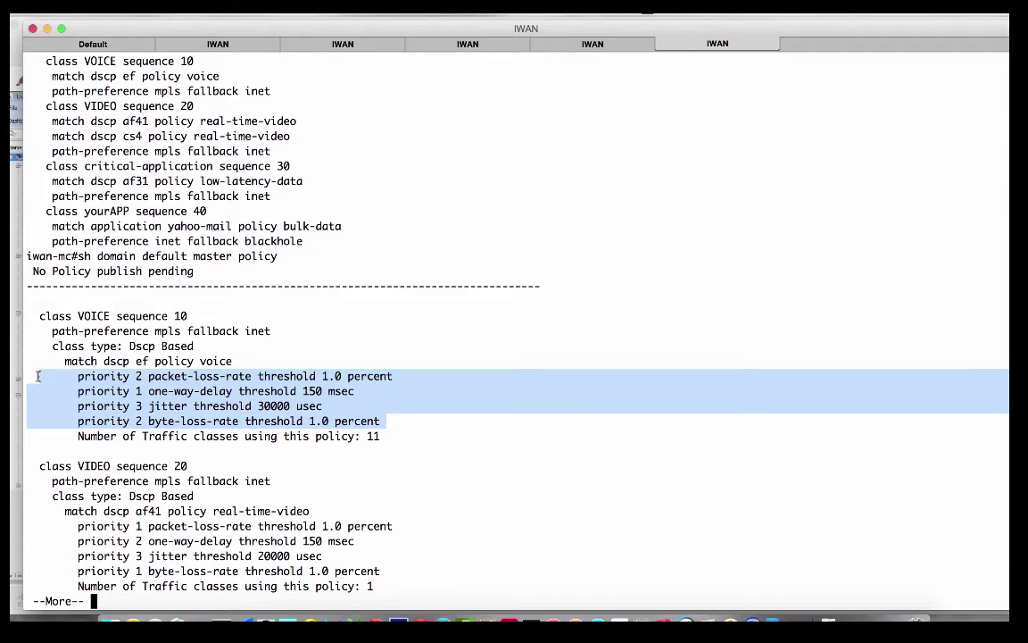
Highlight the real-time-video policy and its thresholds, and the critical-application class's low-latency-data policy and thresholds.
{"action": "left_click_drag", "start_coordinate": [315, 510], "coordinate": [213, 510]}
{"action": "left_click_drag", "start_coordinate": [76, 533], "coordinate": [396, 569]}
{"action": "key", "text": "space"}
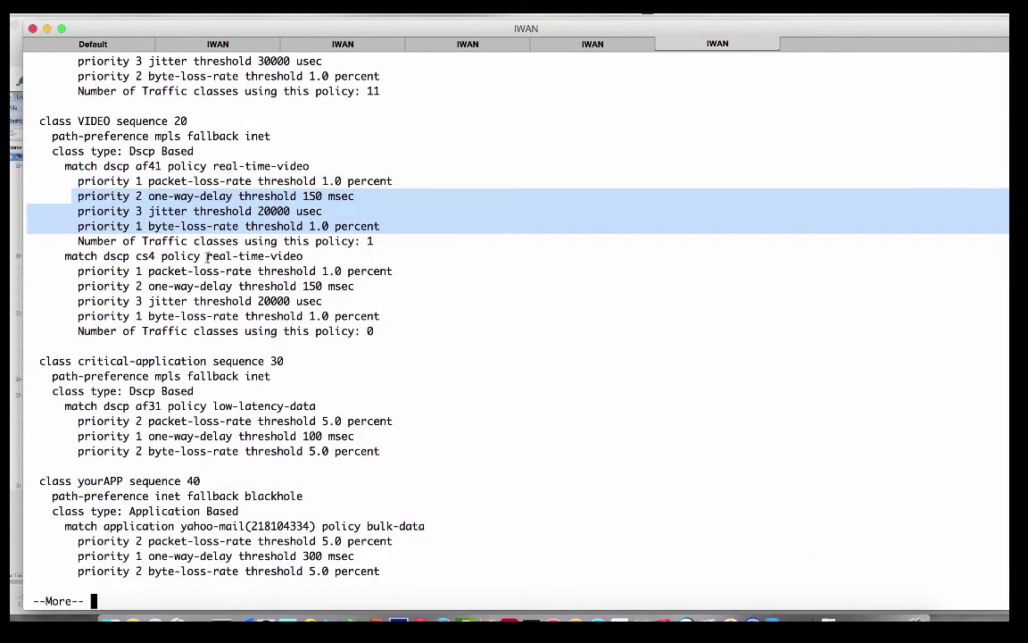
{"action": "left_click_drag", "start_coordinate": [221, 405], "coordinate": [323, 405]}
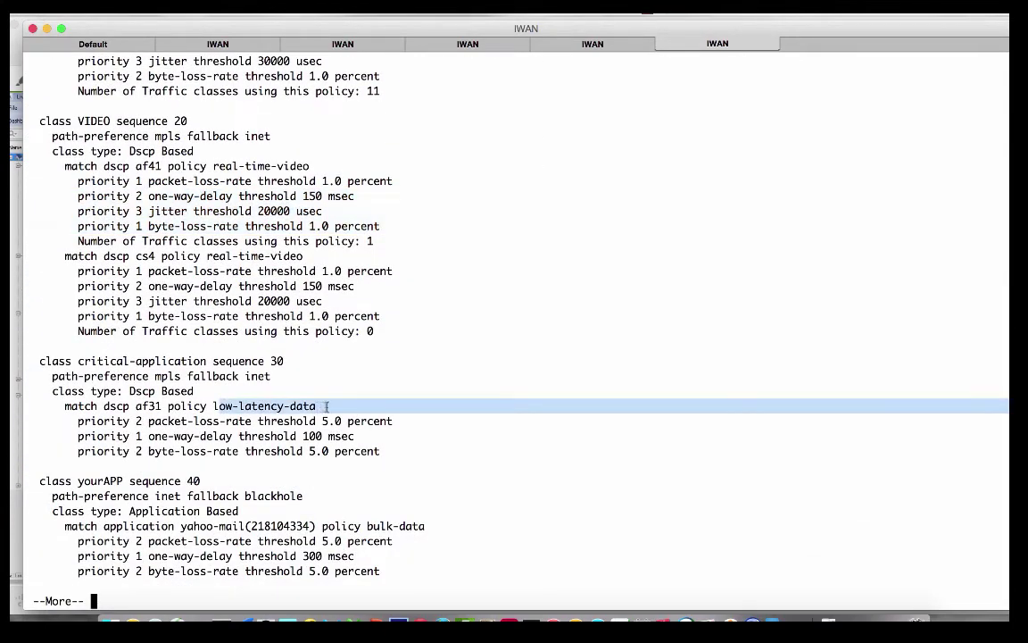
{"action": "left_click_drag", "start_coordinate": [396, 435], "coordinate": [87, 420]}
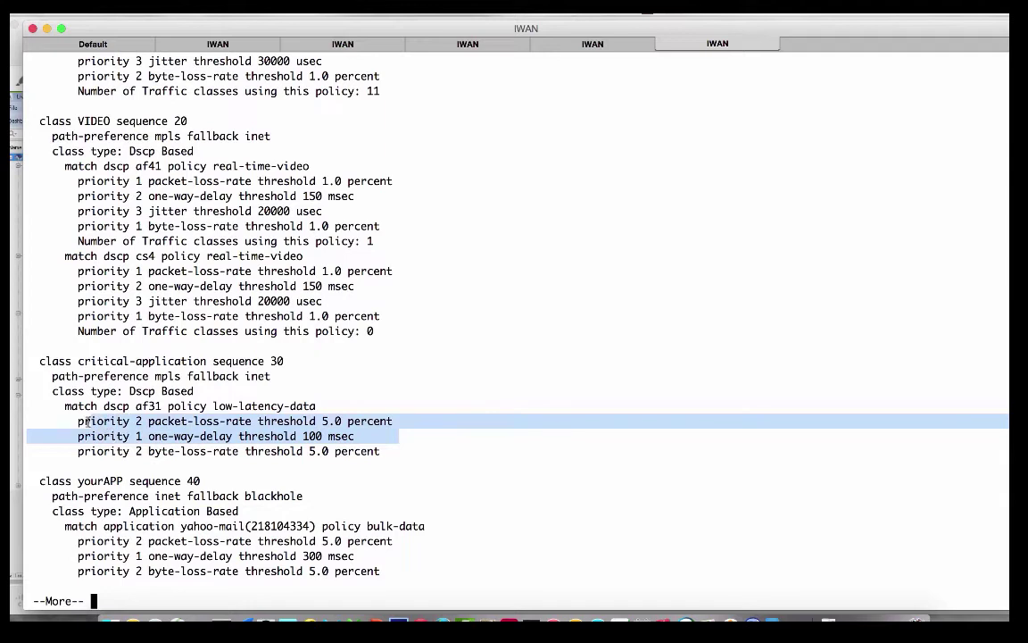
Highlight the yourAPP class's bulk-data policy and thresholds, and page to the end of the policy output.
{"action": "left_click", "coordinate": [430, 524]}
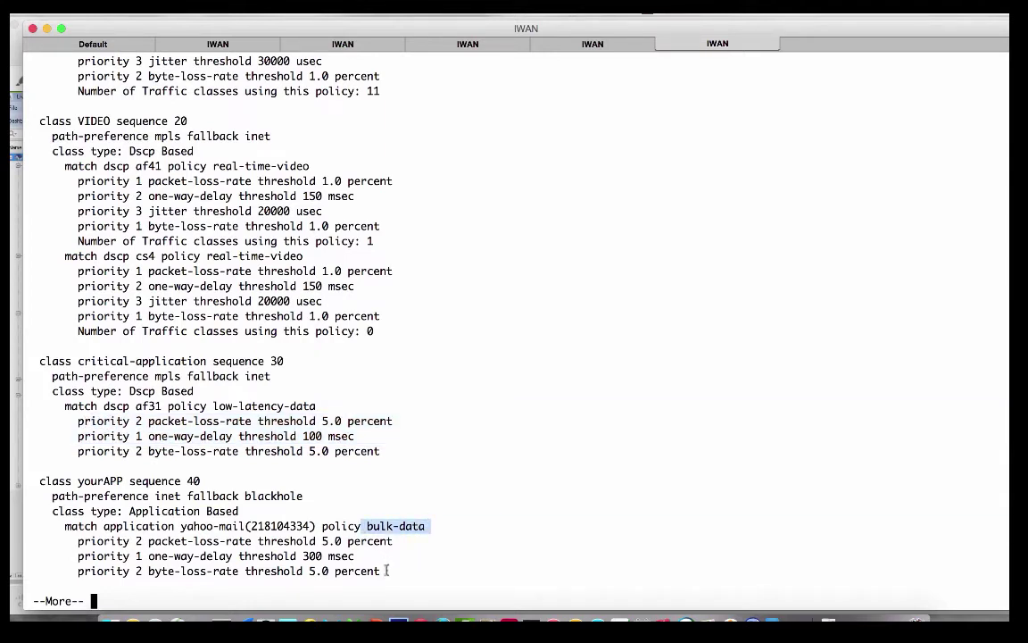
{"action": "left_click_drag", "start_coordinate": [385, 571], "coordinate": [59, 538]}
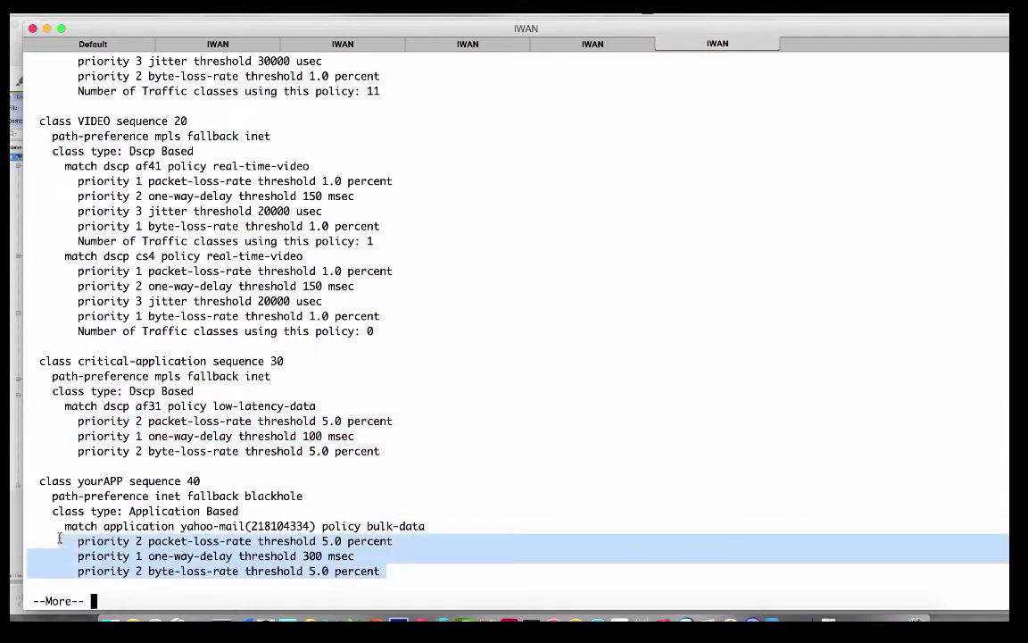
{"action": "left_click", "coordinate": [241, 486]}
{"action": "key", "text": "space"}
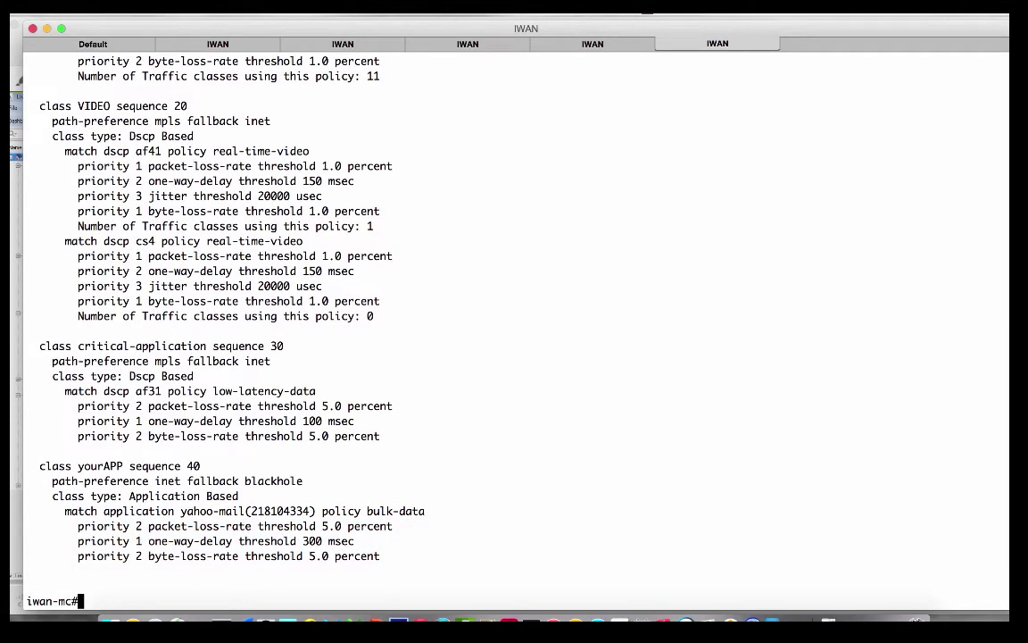
Go to the iwan-branch1-r1 session and display its domain configuration with "sh run | section domain".
{"action": "left_click", "coordinate": [214, 47]}
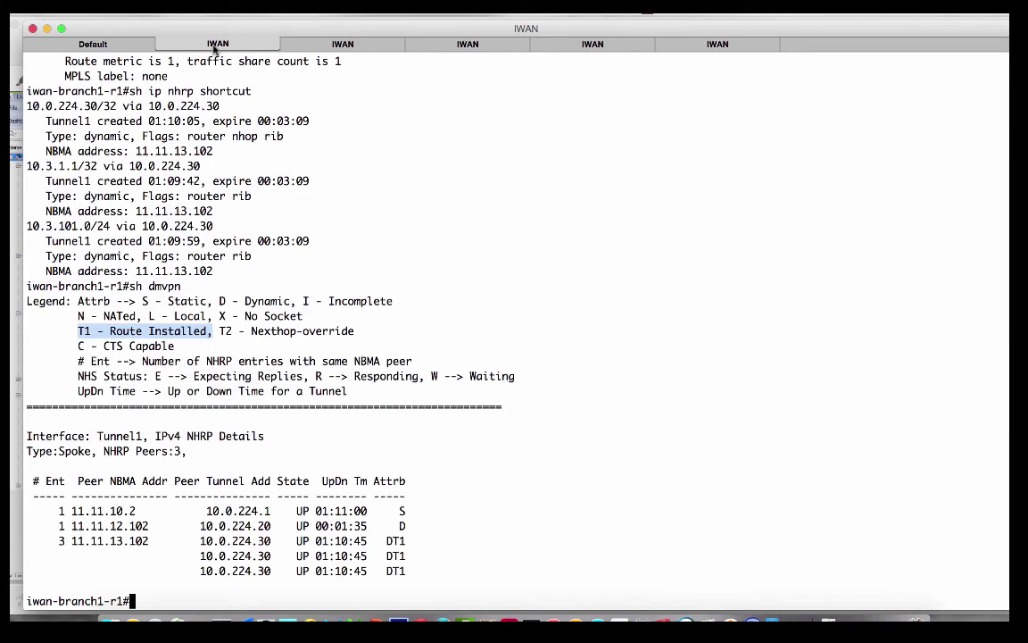
{"action": "type", "text": "sh run | section domain"}
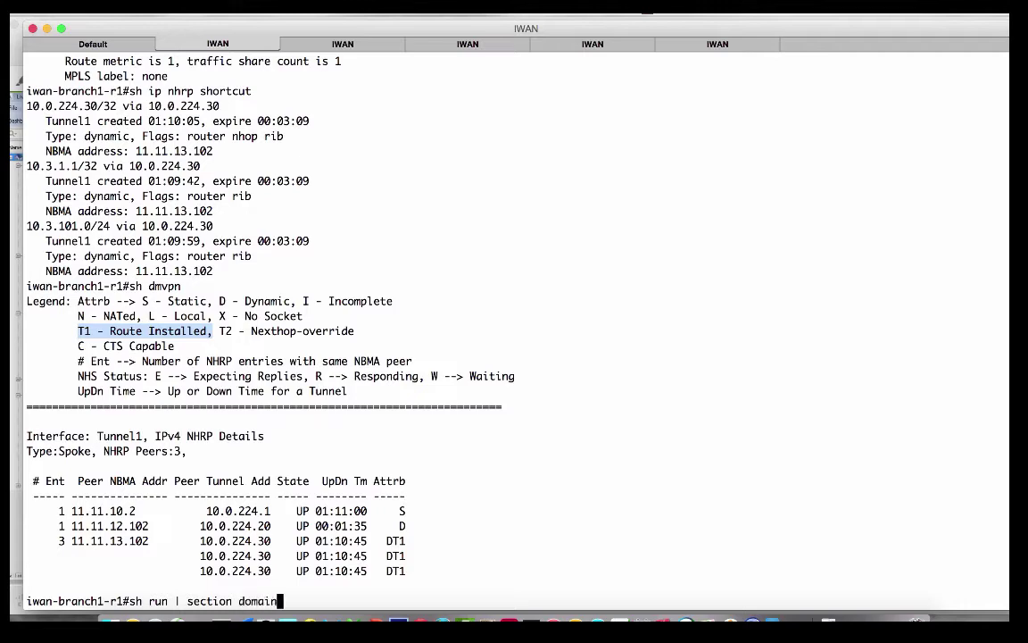
{"action": "key", "text": "Return"}
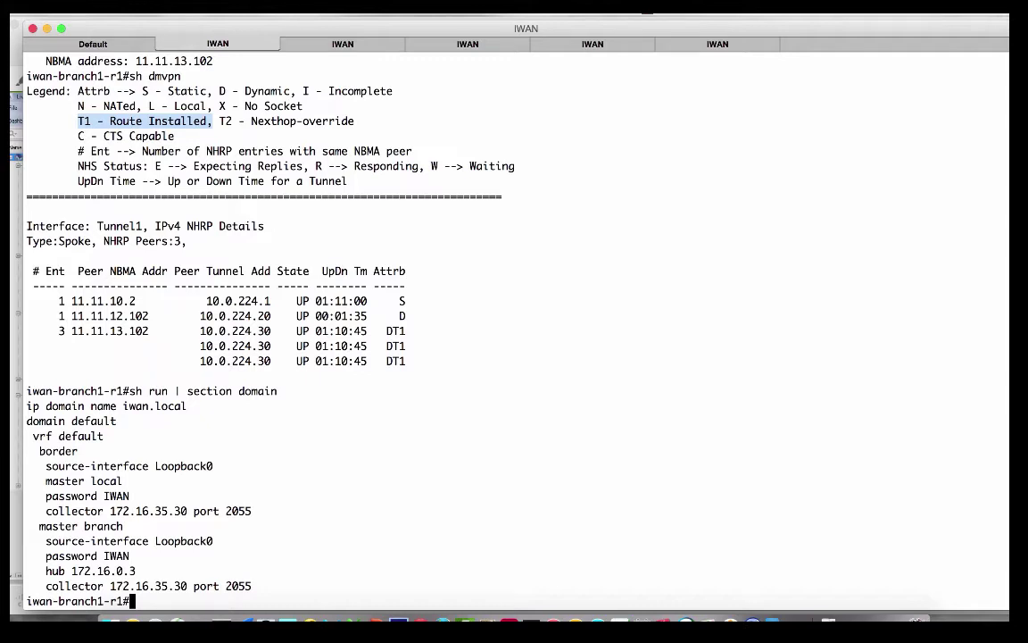
Check the MC on the PowerPoint topology slide, return to the terminal and highlight "master branch" and its hub address 172.16.0.3.
{"action": "key", "text": "super+Tab"}
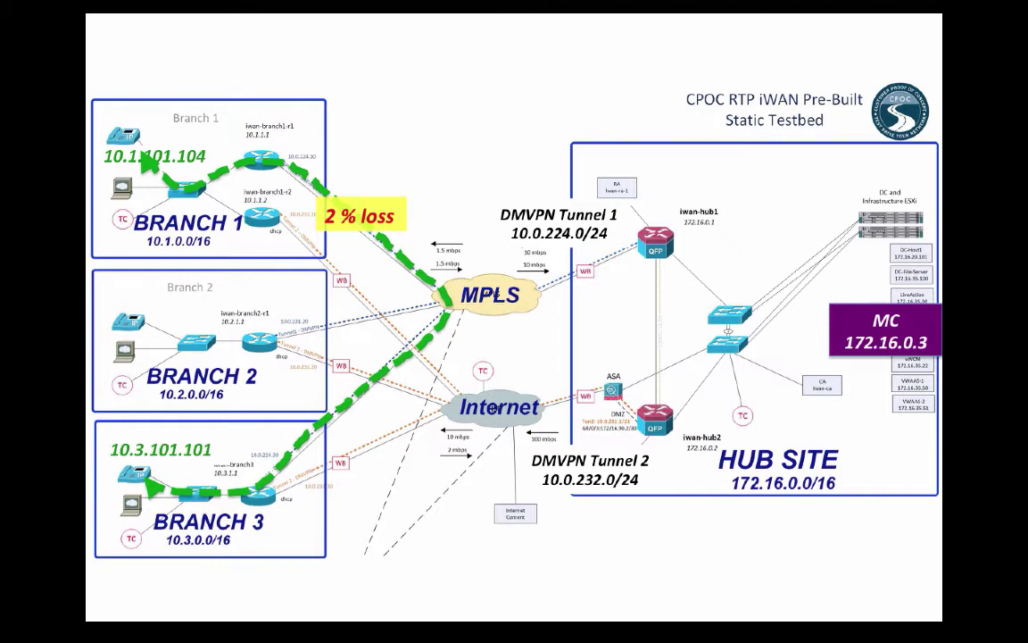
{"action": "key", "text": "super+Tab"}
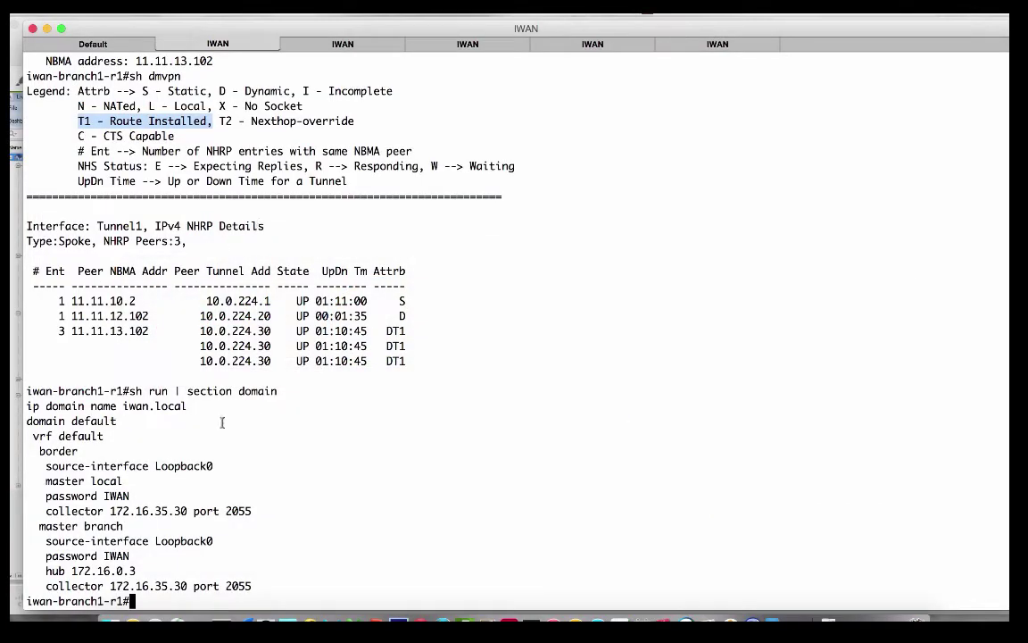
{"action": "left_click_drag", "start_coordinate": [39, 526], "coordinate": [122, 527]}
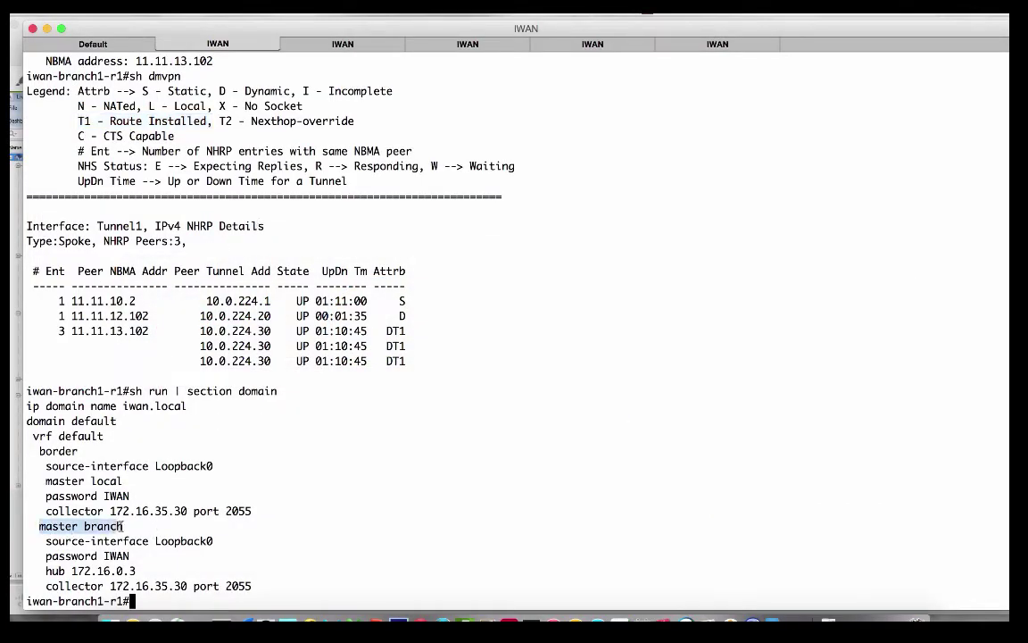
{"action": "triple_click", "coordinate": [122, 527]}
{"action": "left_click_drag", "start_coordinate": [134, 572], "coordinate": [69, 574]}
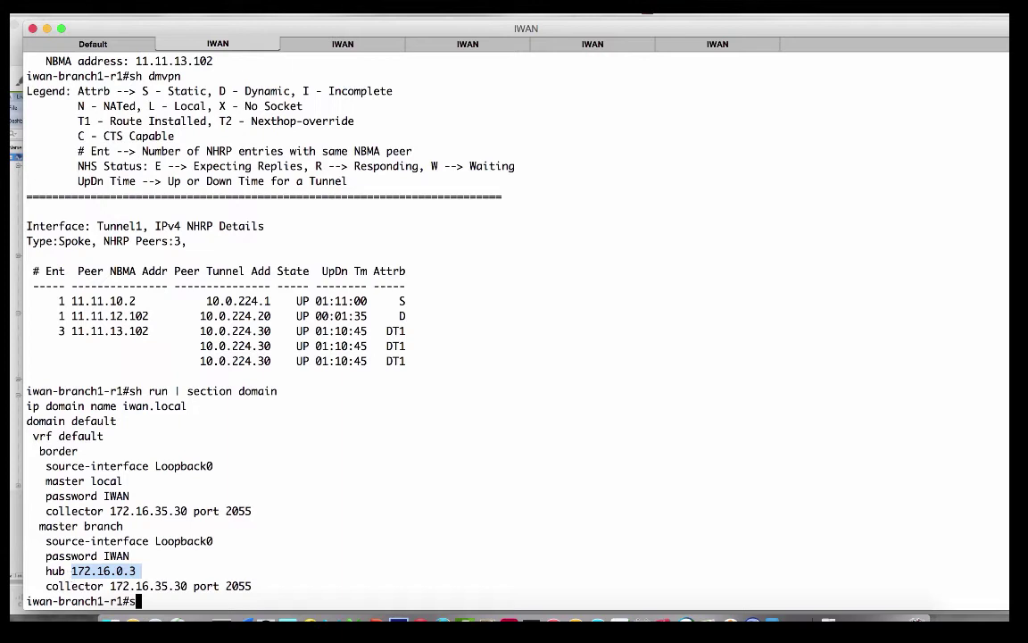
Display the full branch policy on iwan-branch1-r1 with "sh domain default master policy" and highlight the yourAPP class line.
{"action": "type", "text": "sh domain defau"}
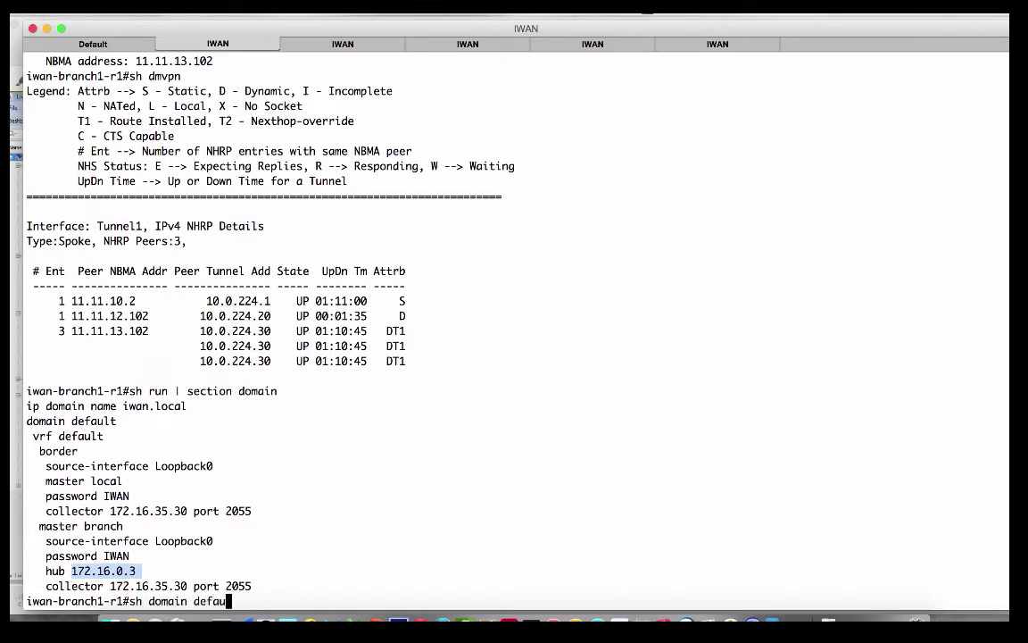
{"action": "type", "text": "lt master policy"}
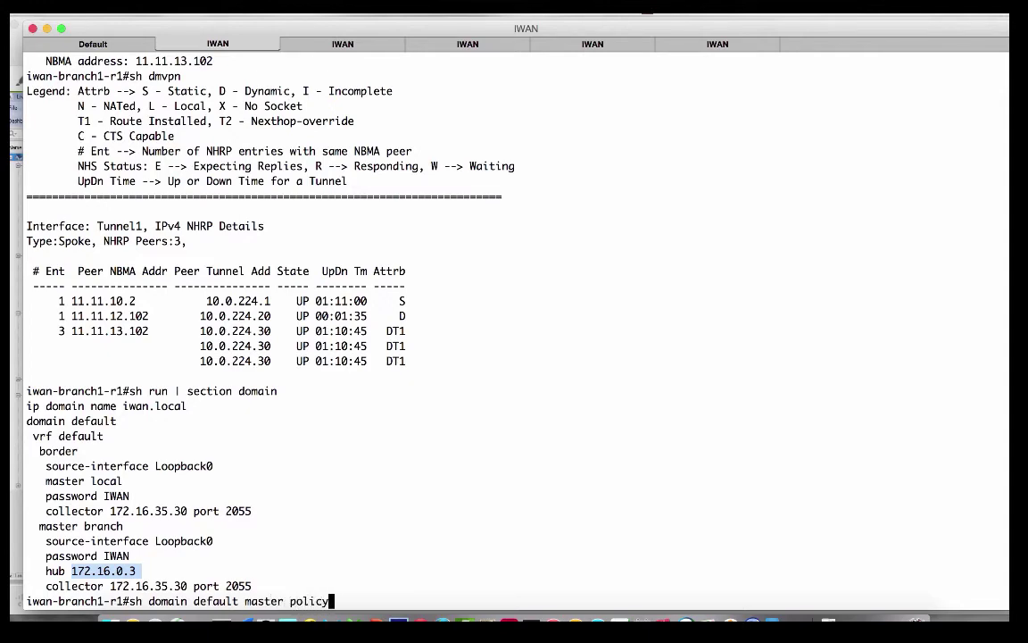
{"action": "key", "text": "Return"}
{"action": "key", "text": "space"}
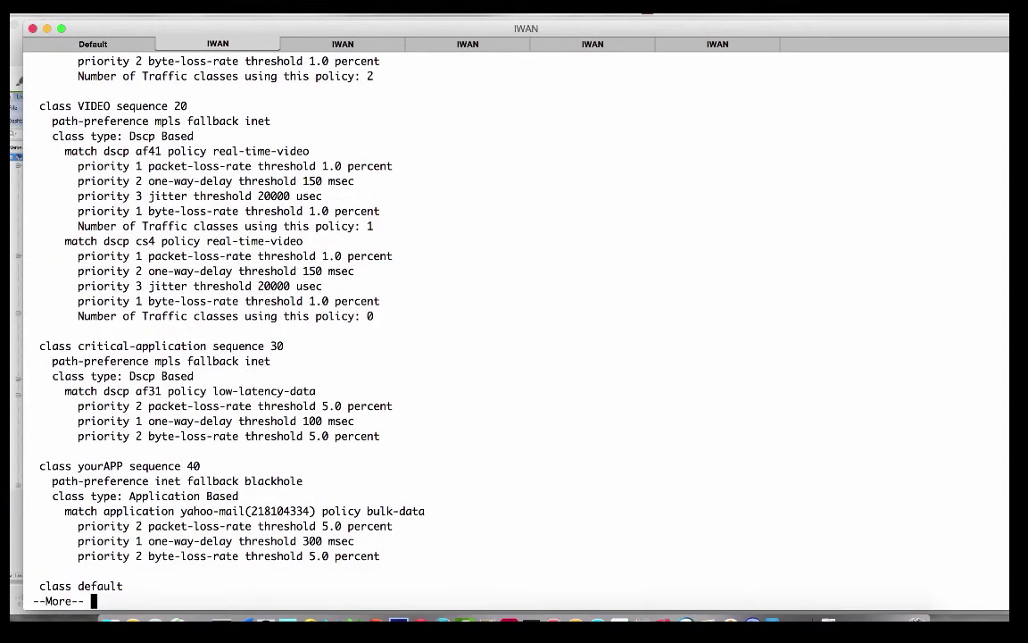
{"action": "key", "text": "space"}
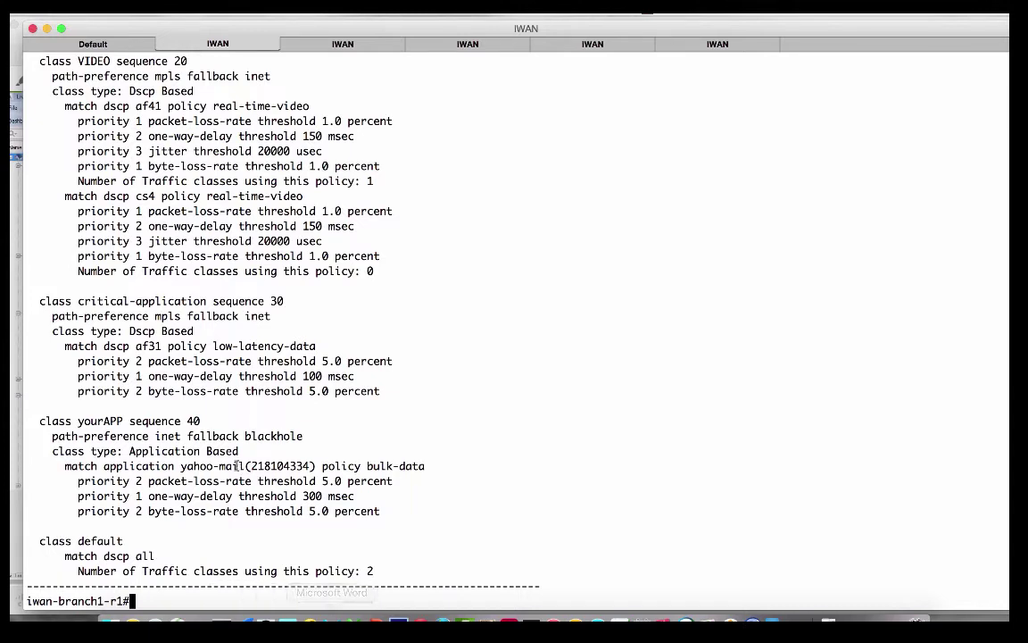
{"action": "left_click_drag", "start_coordinate": [218, 406], "coordinate": [202, 419]}
{"action": "key", "text": "super+c"}
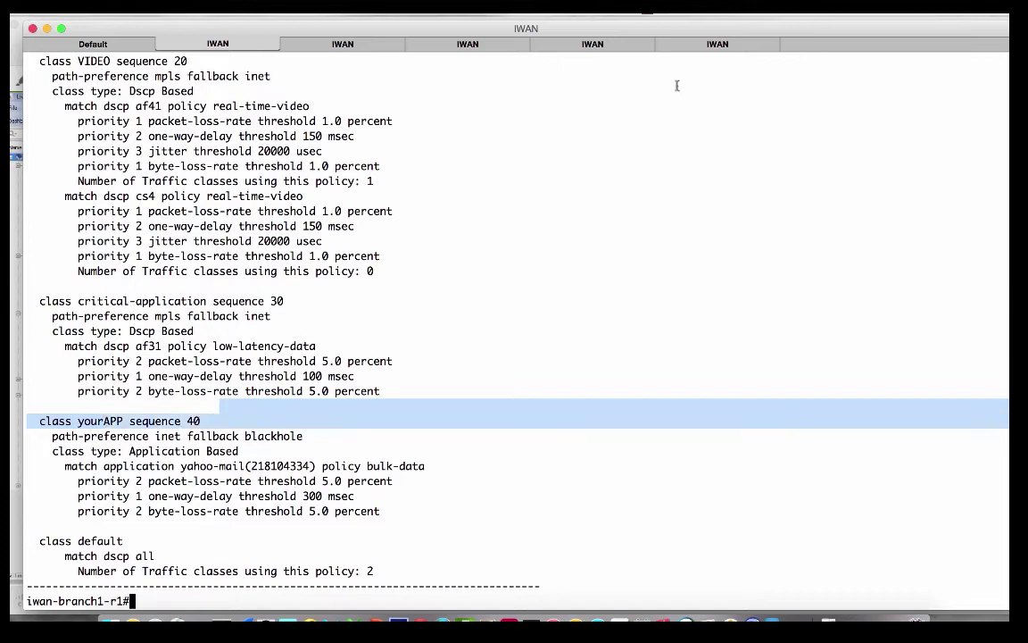
Go to the iwan-mc session and display its domain configuration with "sh run | section domain".
{"action": "left_click", "coordinate": [714, 42]}
{"action": "type", "text": "sh r"}
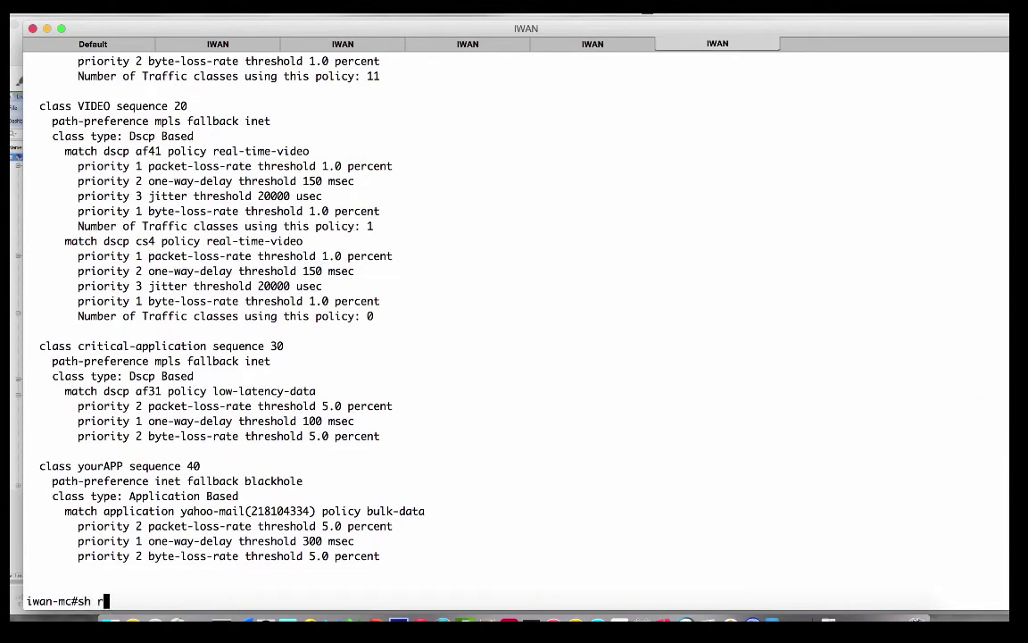
{"action": "key", "text": "Up"}
{"action": "key", "text": "Up"}
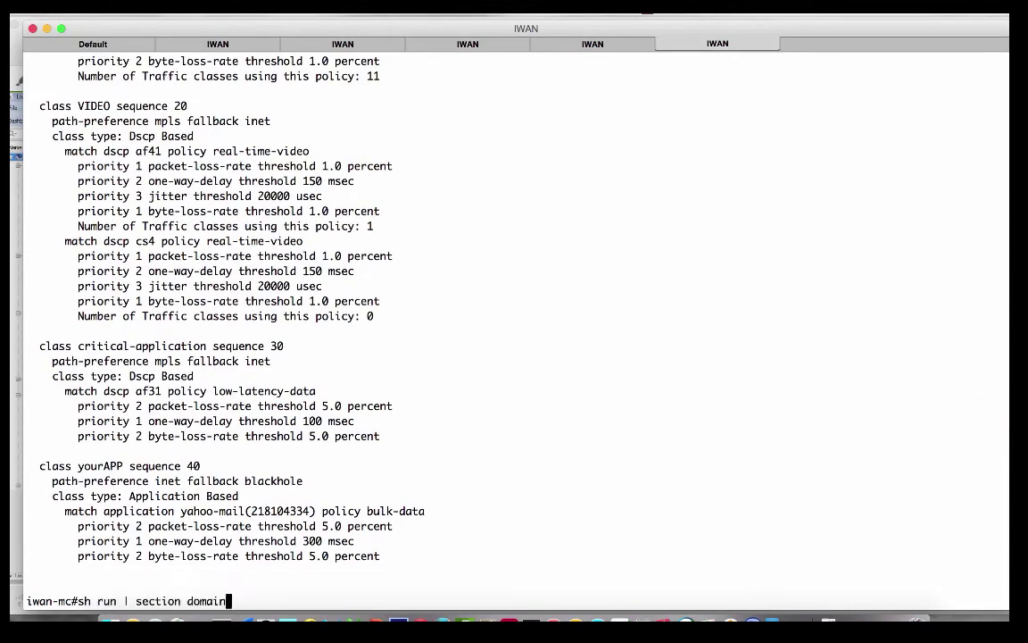
{"action": "key", "text": "Return"}
{"action": "key", "text": "space"}
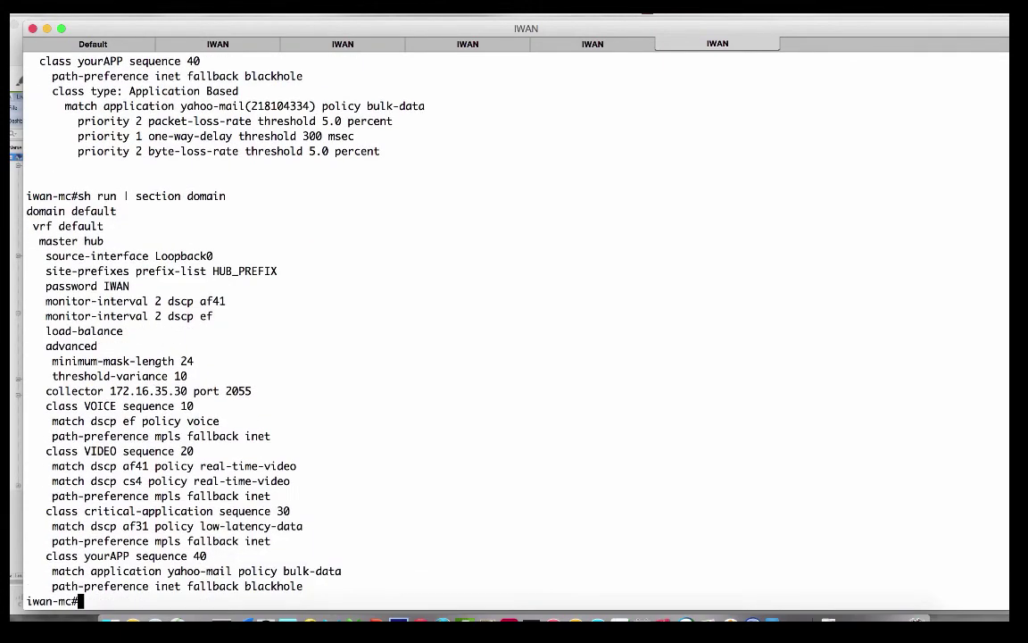
In iwan-mc configuration mode, enter domain default, vrf default, master hub, remove class yourAPP sequence 40, and end configuration.
{"action": "type", "text": "config t"}
{"action": "key", "text": "Return"}
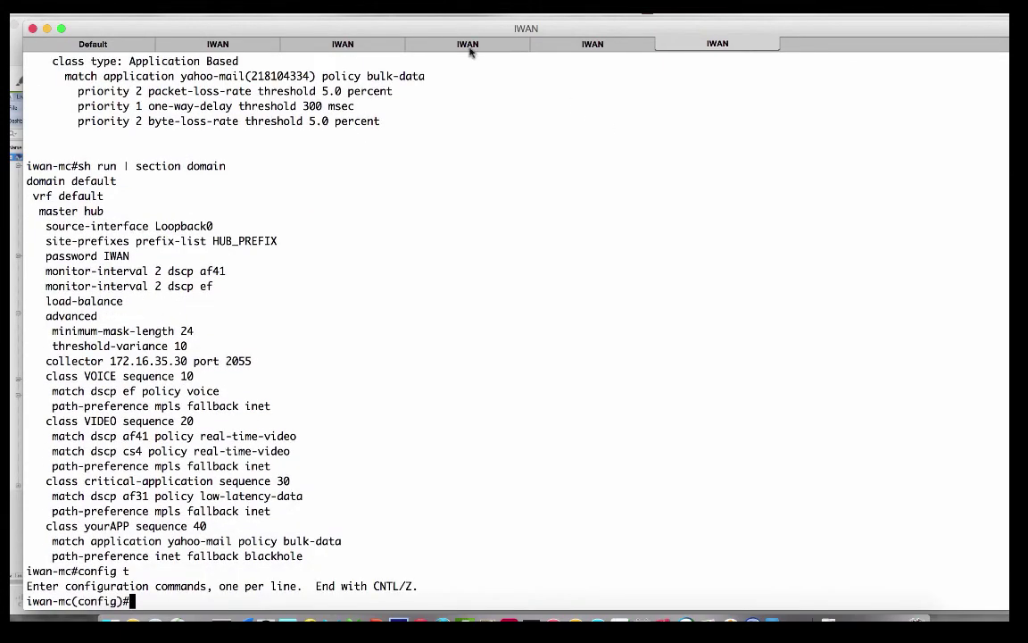
{"action": "left_click_drag", "start_coordinate": [105, 211], "coordinate": [26, 181]}
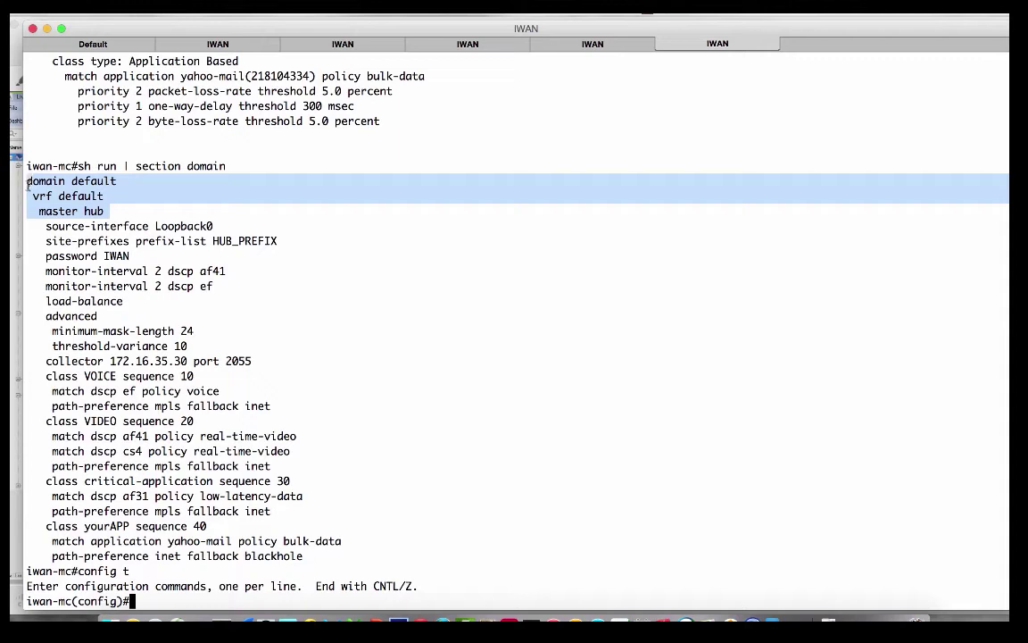
{"action": "type", "text": "domain default  vrf default   master hub"}
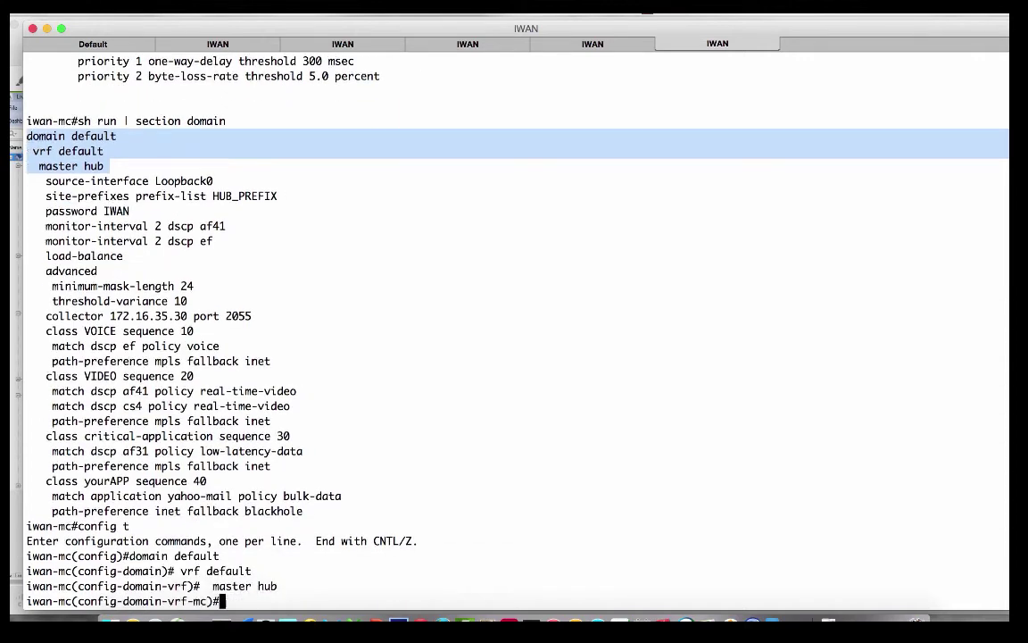
{"action": "type", "text": "no"}
{"action": "left_click_drag", "start_coordinate": [46, 485], "coordinate": [208, 483]}
{"action": "key", "text": "super+v"}
{"action": "key", "text": "Return"}
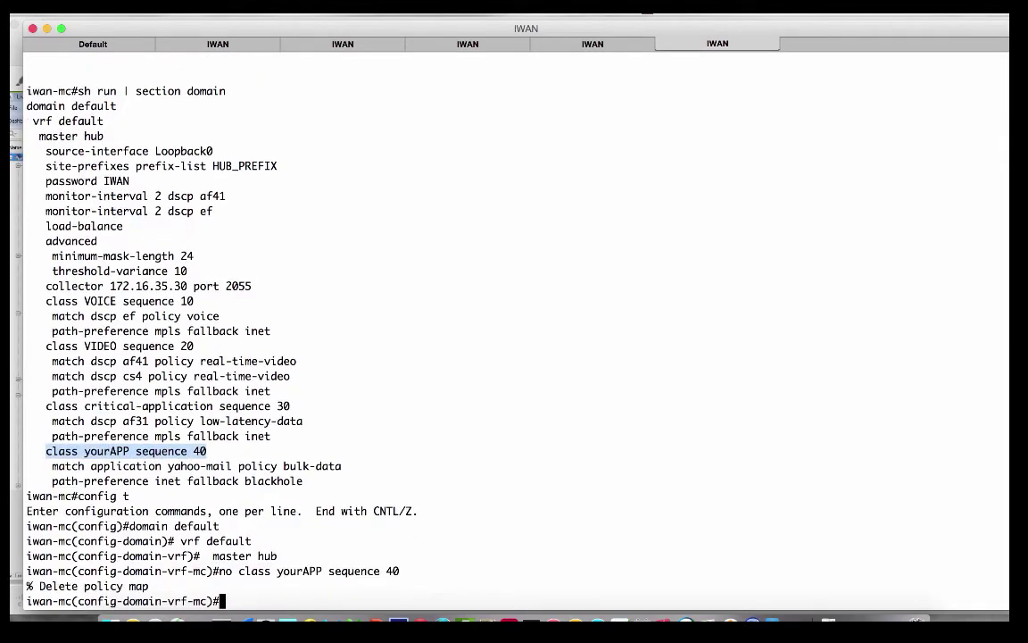
{"action": "type", "text": "end"}
{"action": "key", "text": "Return"}
Recheck the hub's domain configuration on iwan-mc with "sh run | section domain".
{"action": "type", "text": "sh run | section domain"}
{"action": "key", "text": "Return"}
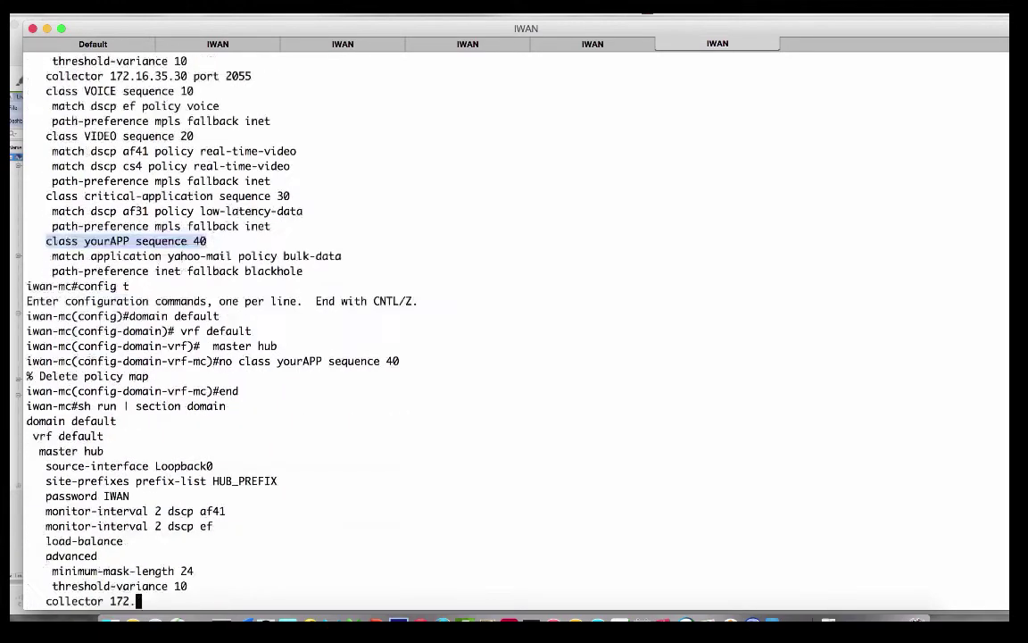
{"action": "key", "text": "q"}
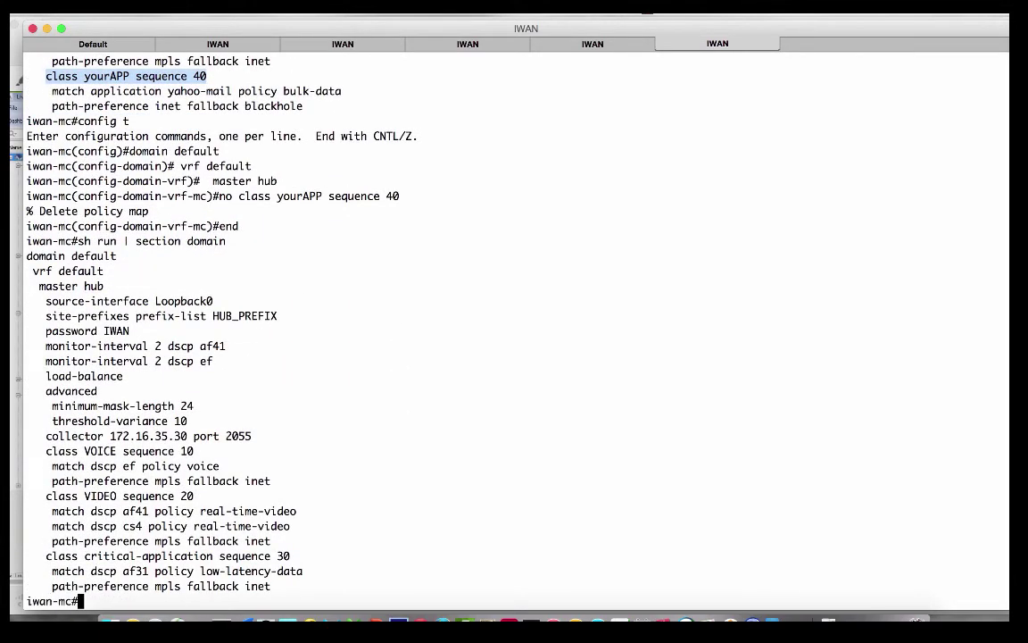
Display the hub policy with "sh domain default master policy", highlight its publish timing line, and page to the end of the output.
{"action": "key", "text": "Up"}
{"action": "key", "text": "Up"}
{"action": "key", "text": "Down"}
{"action": "key", "text": "Up"}
{"action": "key", "text": "Up"}
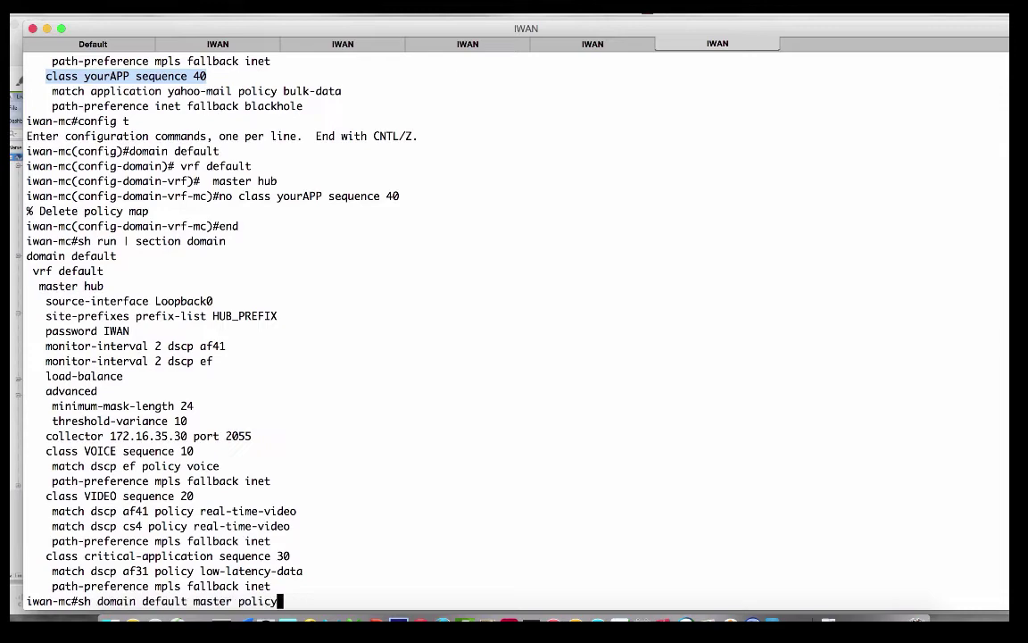
{"action": "key", "text": "Return"}
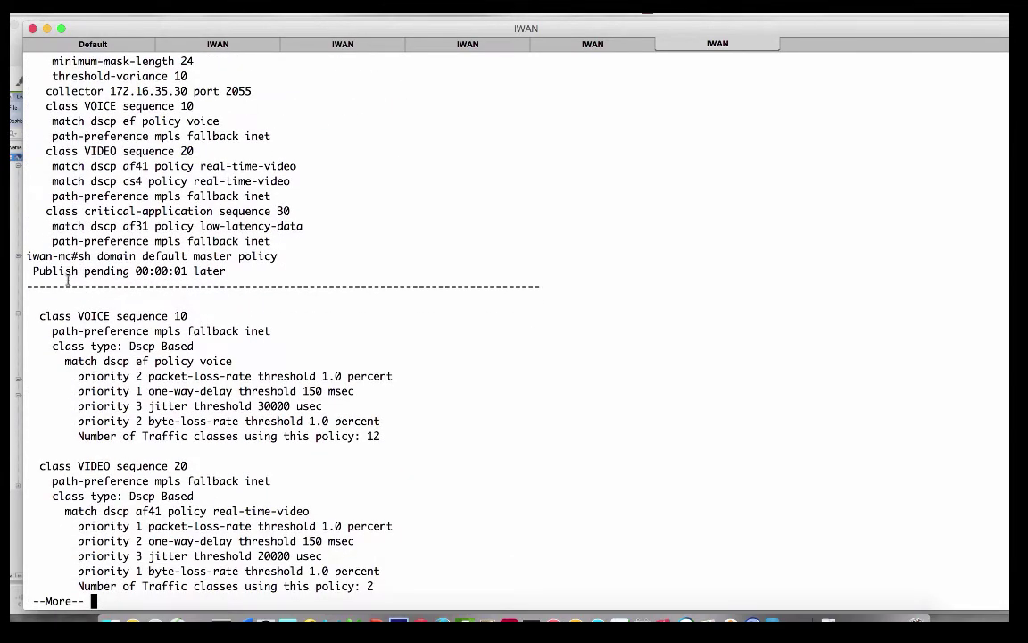
{"action": "left_click_drag", "start_coordinate": [65, 270], "coordinate": [181, 273]}
{"action": "key", "text": "space"}
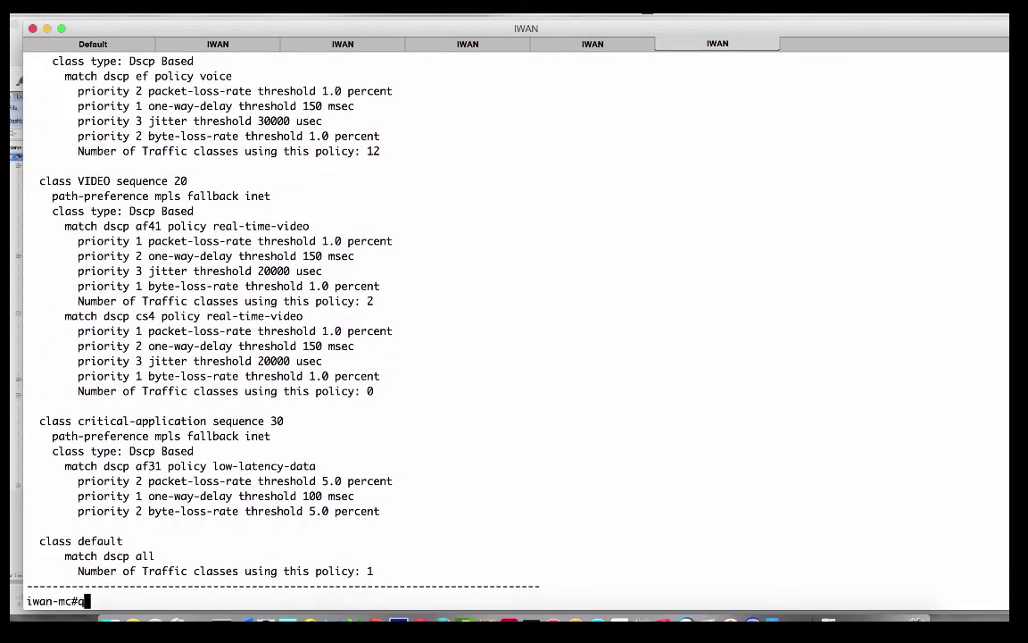
Run "sh domain default master policy" again on iwan-mc, highlight the policy publish status line, and quit the output.
{"action": "key", "text": "Up"}
{"action": "key", "text": "Return"}
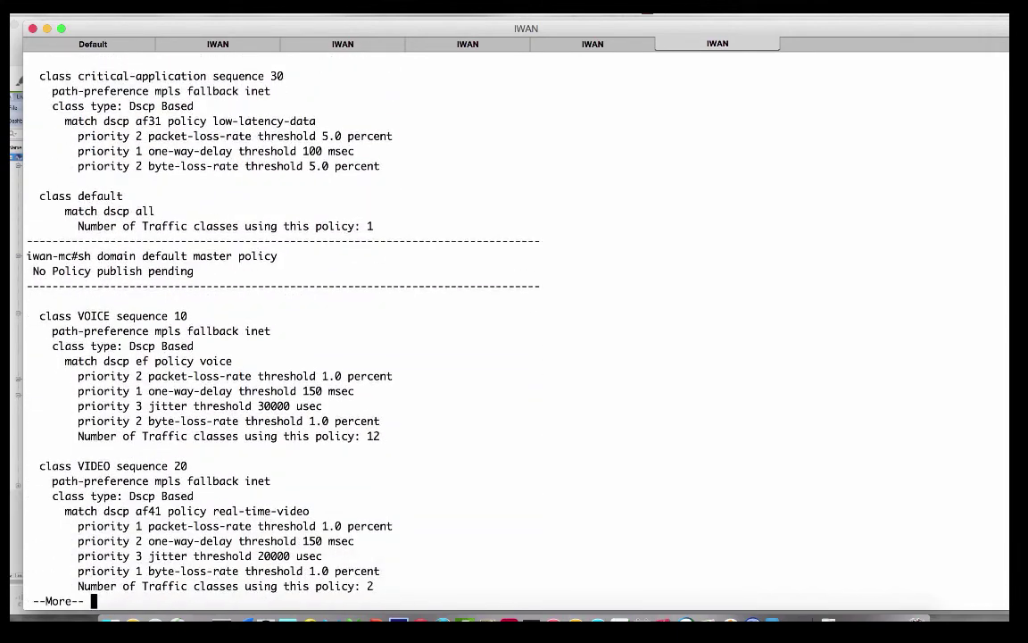
{"action": "left_click_drag", "start_coordinate": [198, 271], "coordinate": [33, 272]}
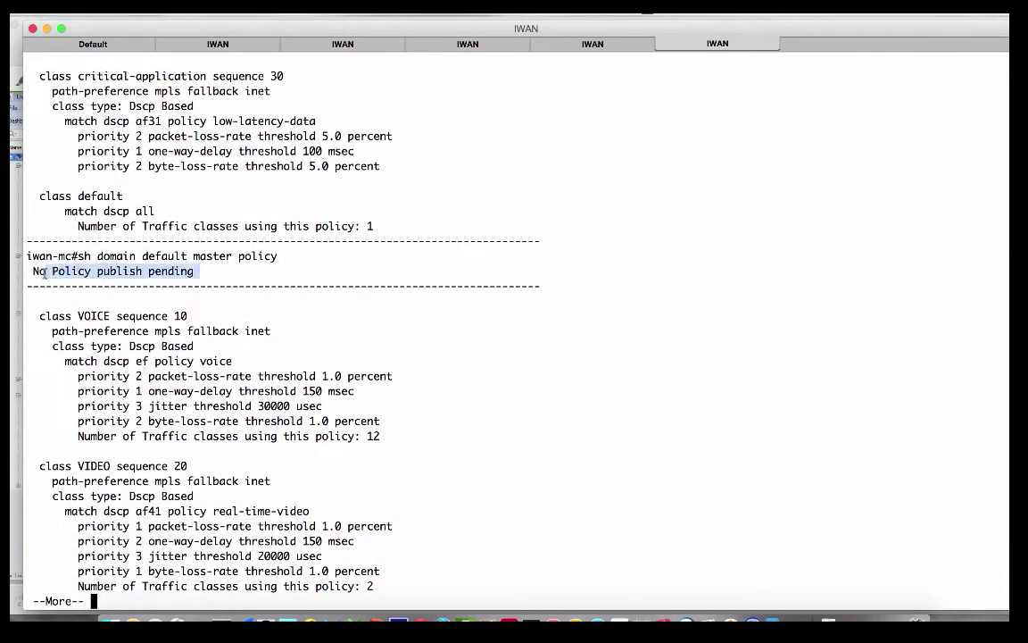
{"action": "key", "text": "q"}
Return to iwan-branch1-r1, highlight the yourAPP class in the earlier output, and rerun "sh domain default master policy" through to the end.
{"action": "left_click", "coordinate": [198, 45]}
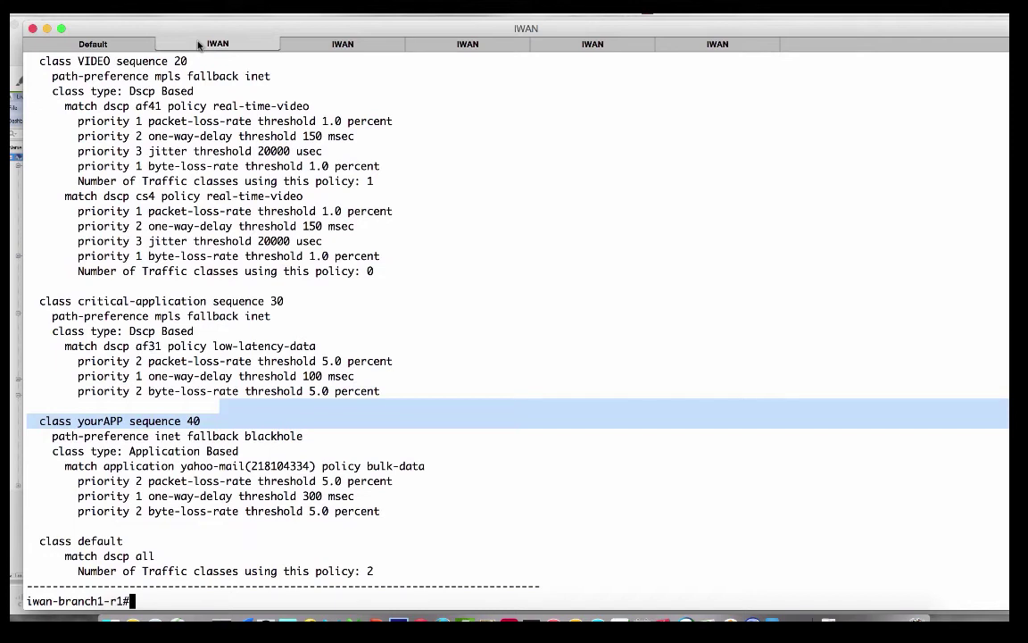
{"action": "left_click", "coordinate": [104, 412]}
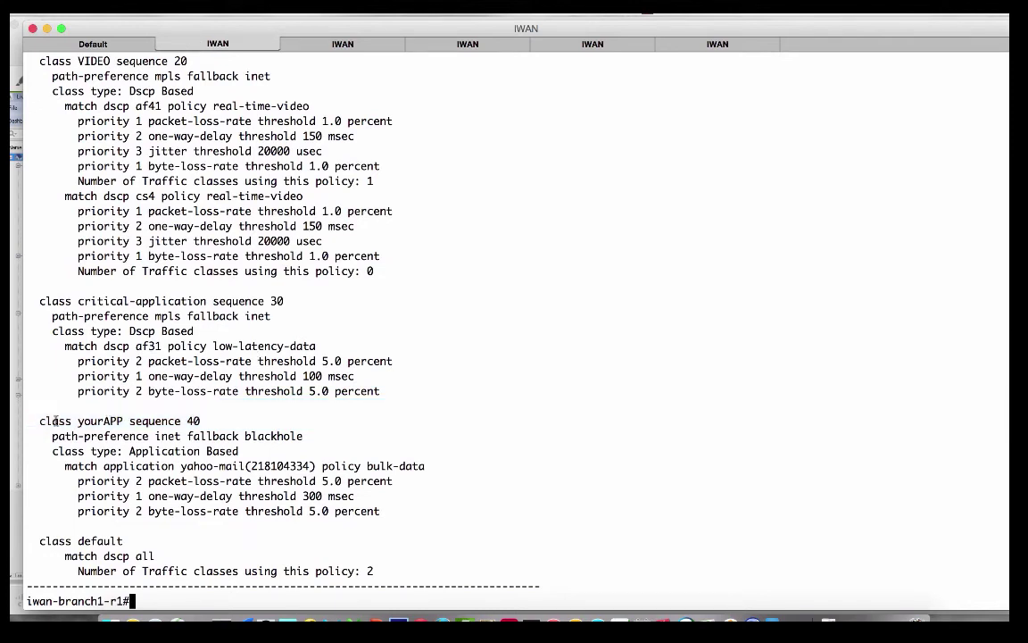
{"action": "left_click_drag", "start_coordinate": [39, 422], "coordinate": [235, 420]}
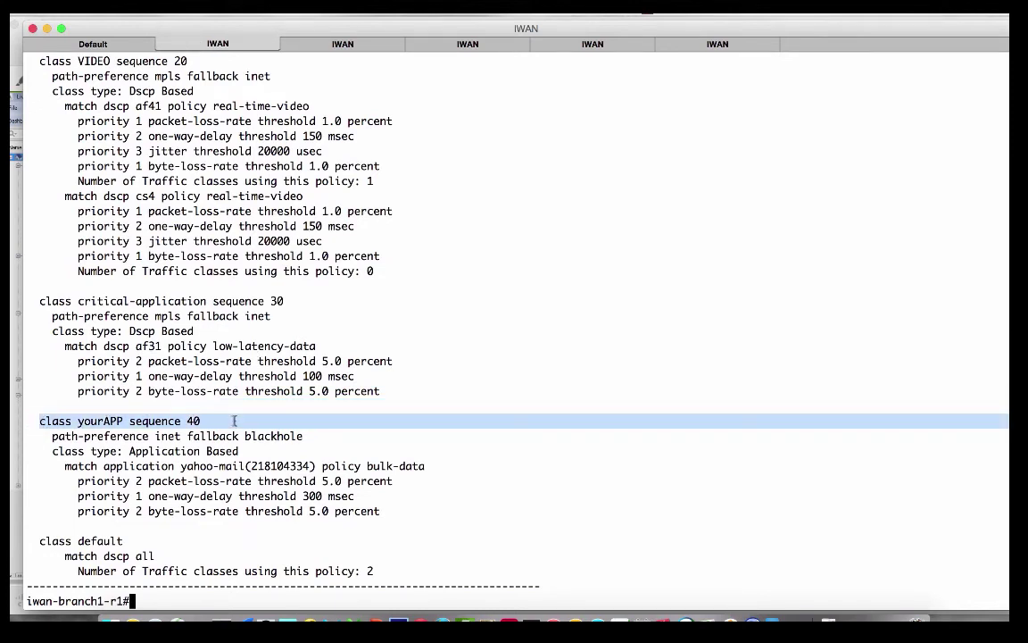
{"action": "key", "text": "Up"}
{"action": "key", "text": "Return"}
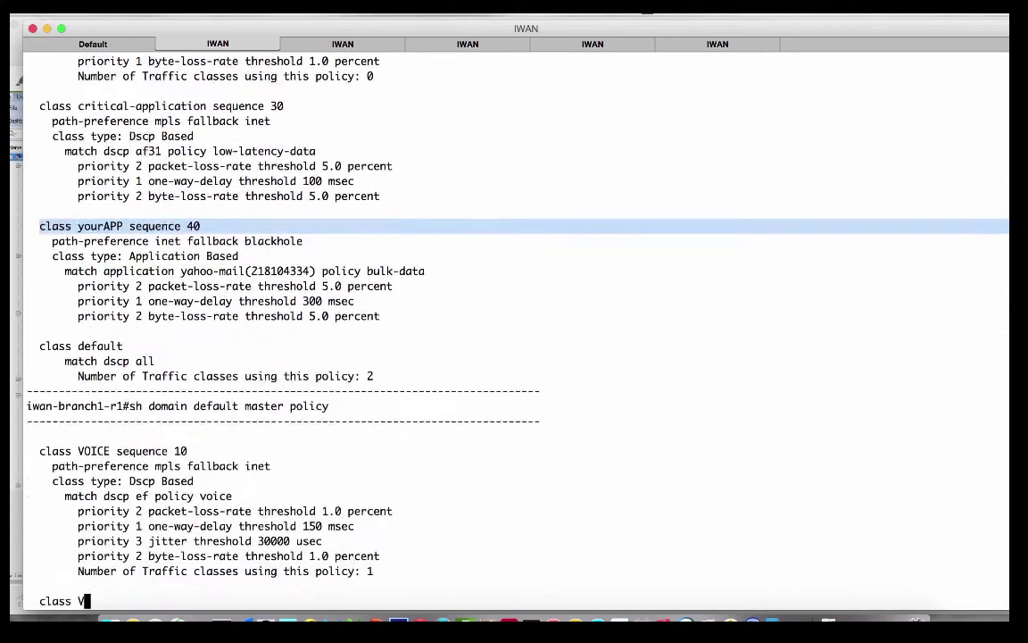
{"action": "key", "text": "space"}
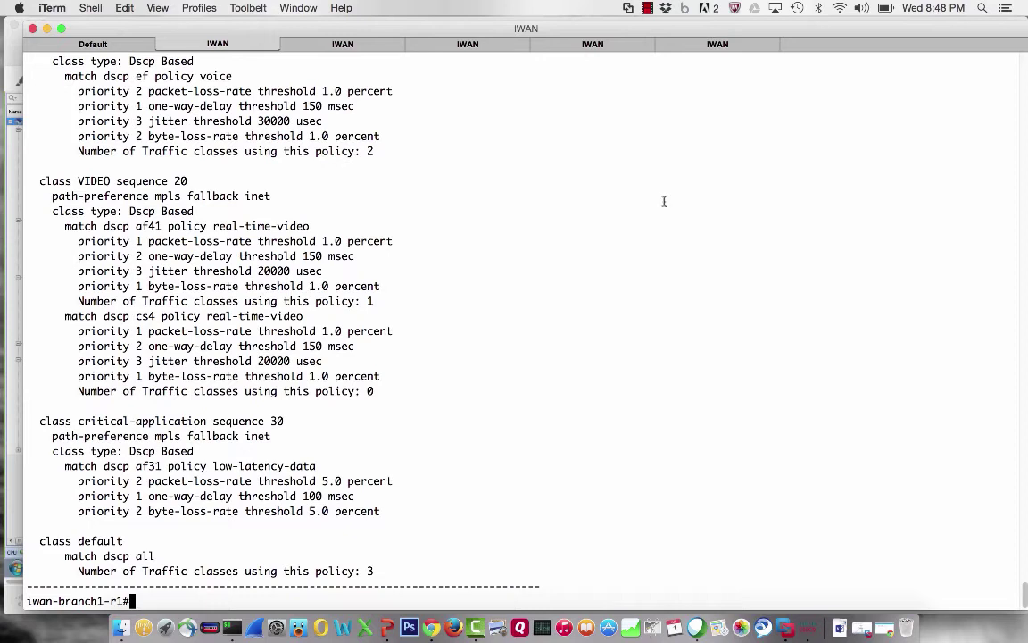
Display "sh domain default master traffic-classes summary" and highlight the ef and af41 rows for destination prefix 10.3.101.0/24.
{"action": "key", "text": "Up"}
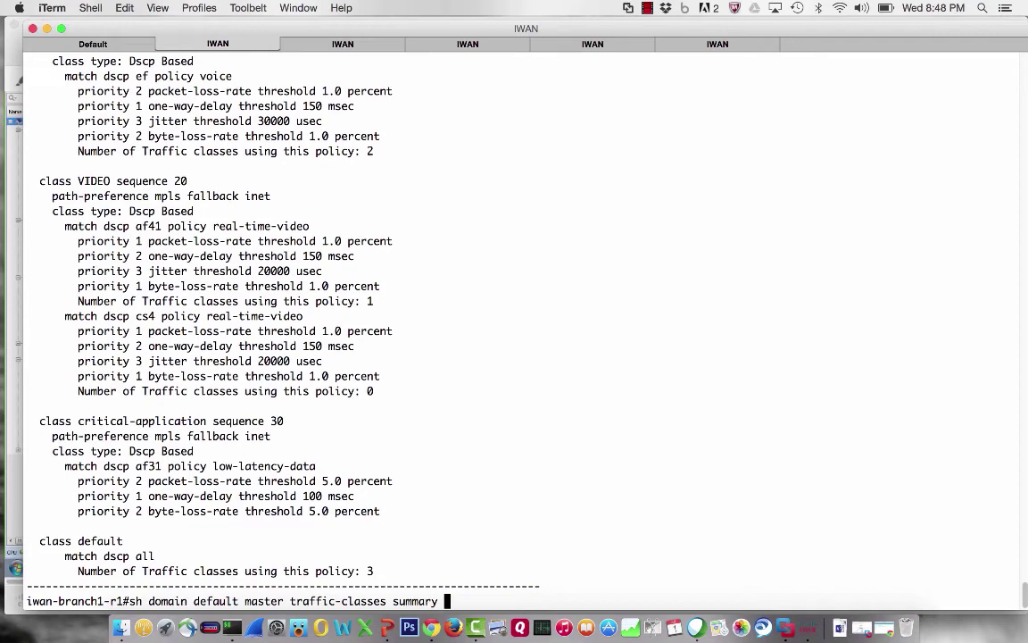
{"action": "key", "text": "Return"}
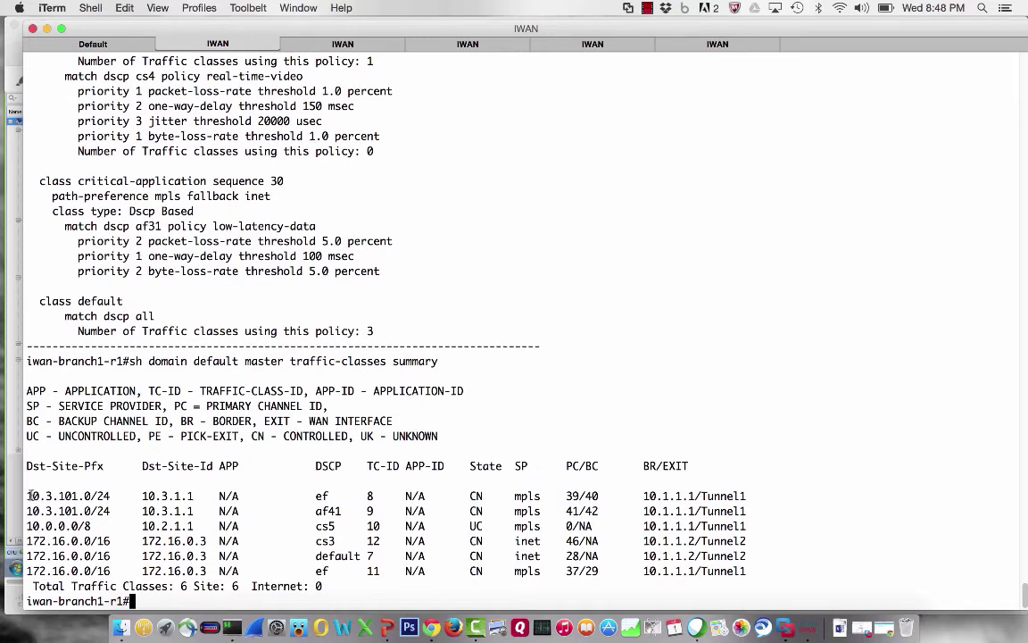
{"action": "left_click_drag", "start_coordinate": [26, 497], "coordinate": [757, 511]}
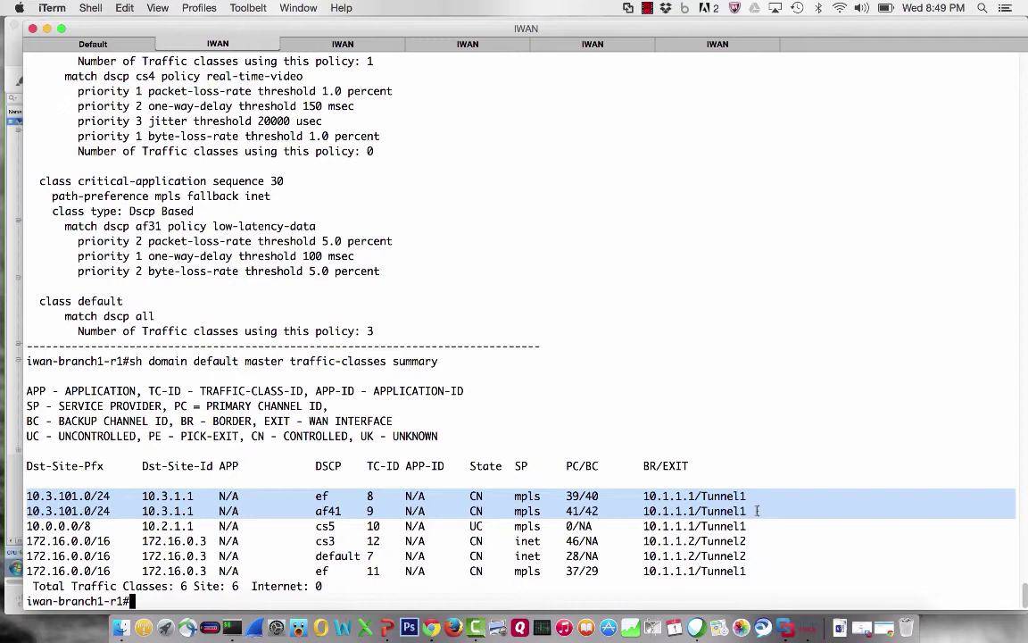
{"action": "left_click", "coordinate": [659, 581]}
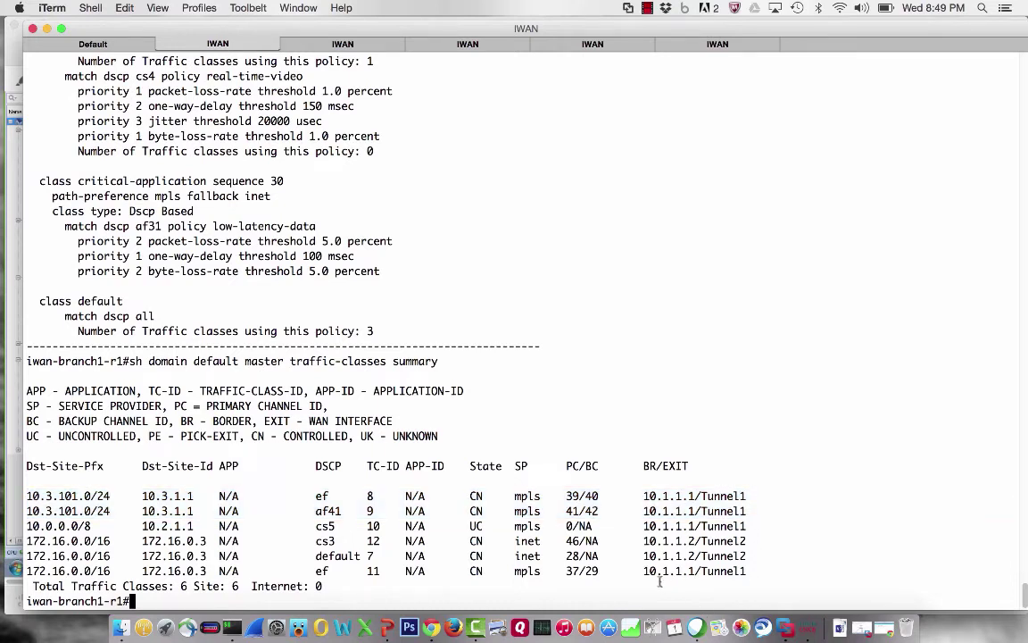
Display the video traffic class details with "sh domain default master traffic-classes dscp af41".
{"action": "key", "text": "Up"}
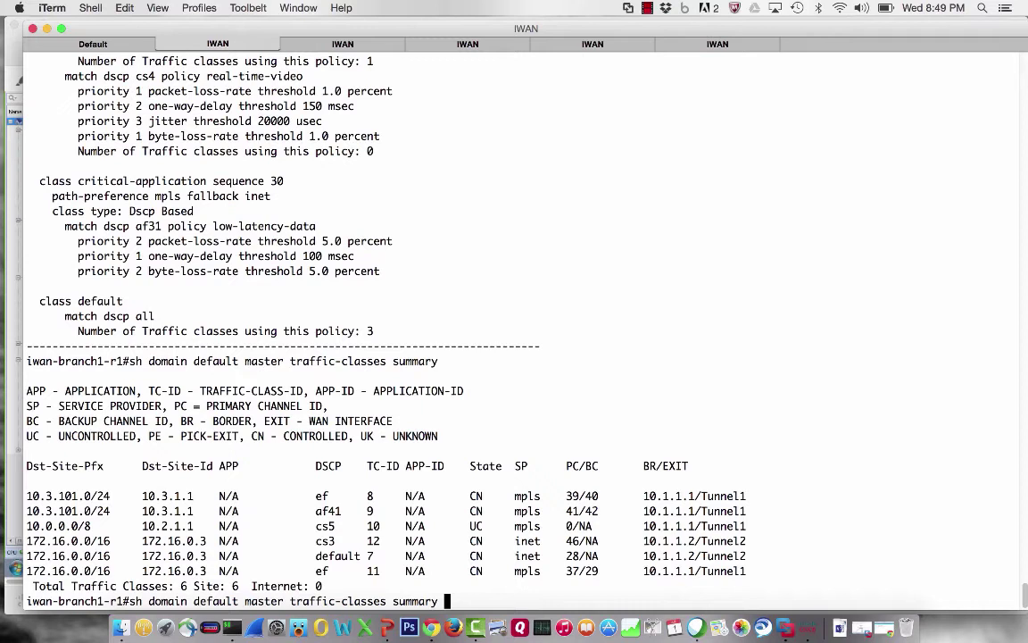
{"action": "key", "text": "BackSpace"}
{"action": "key", "text": "BackSpace"}
{"action": "key", "text": "BackSpace"}
{"action": "key", "text": "BackSpace"}
{"action": "key", "text": "BackSpace"}
{"action": "key", "text": "BackSpace"}
{"action": "key", "text": "BackSpace"}
{"action": "key", "text": "BackSpace"}
{"action": "type", "text": "dscp af41"}
{"action": "key", "text": "Return"}
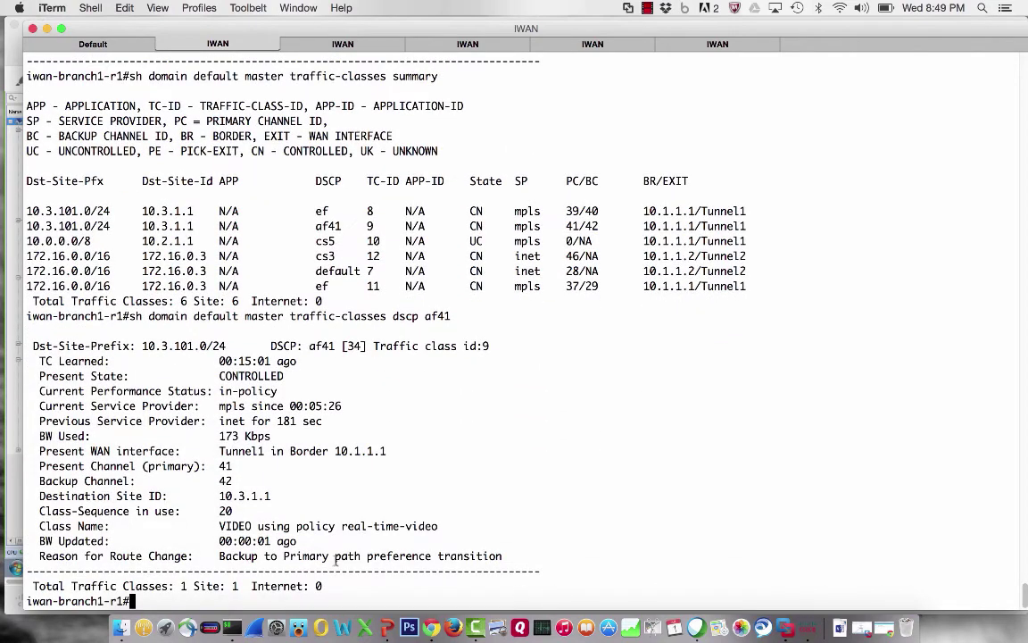
Highlight the af41 class's present state, current performance status, current and previous service providers, and present WAN interface.
{"action": "left_click_drag", "start_coordinate": [220, 376], "coordinate": [287, 377]}
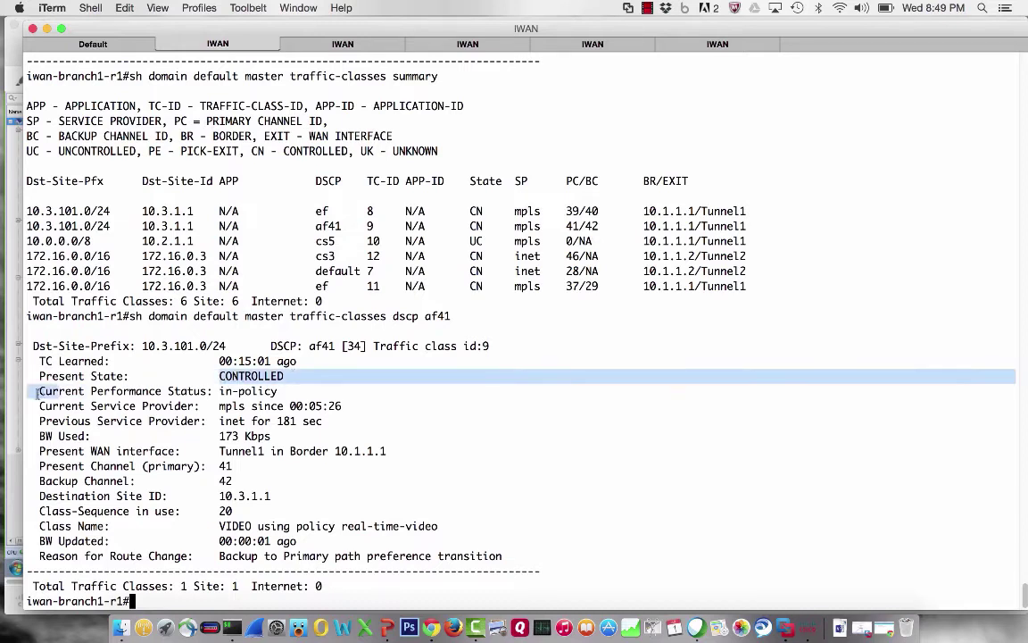
{"action": "left_click", "coordinate": [70, 391]}
{"action": "left_click_drag", "start_coordinate": [40, 391], "coordinate": [285, 391]}
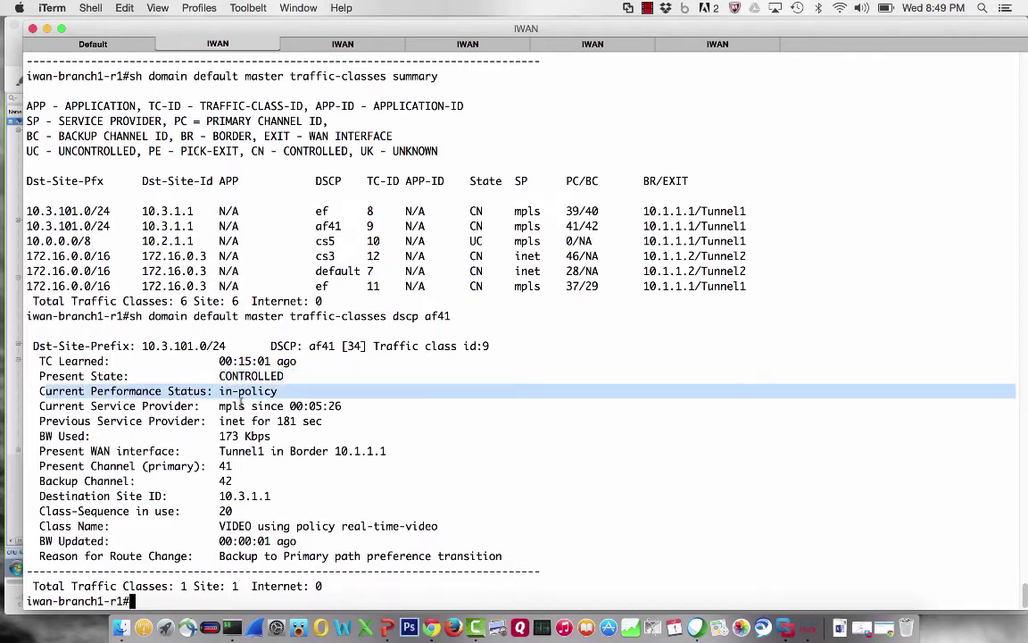
{"action": "left_click_drag", "start_coordinate": [220, 406], "coordinate": [348, 406]}
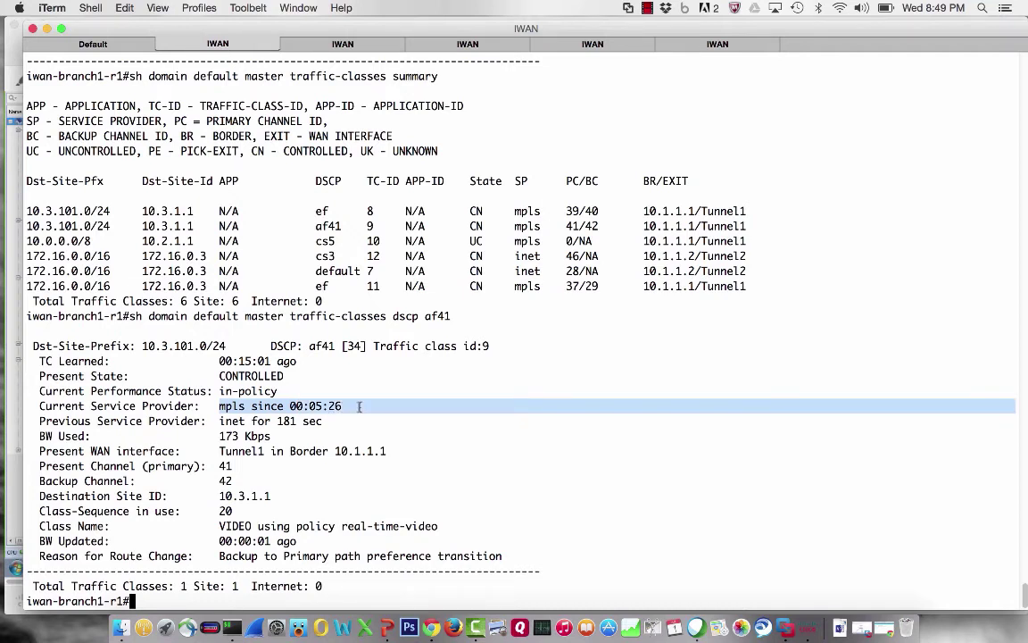
{"action": "left_click_drag", "start_coordinate": [327, 421], "coordinate": [214, 421]}
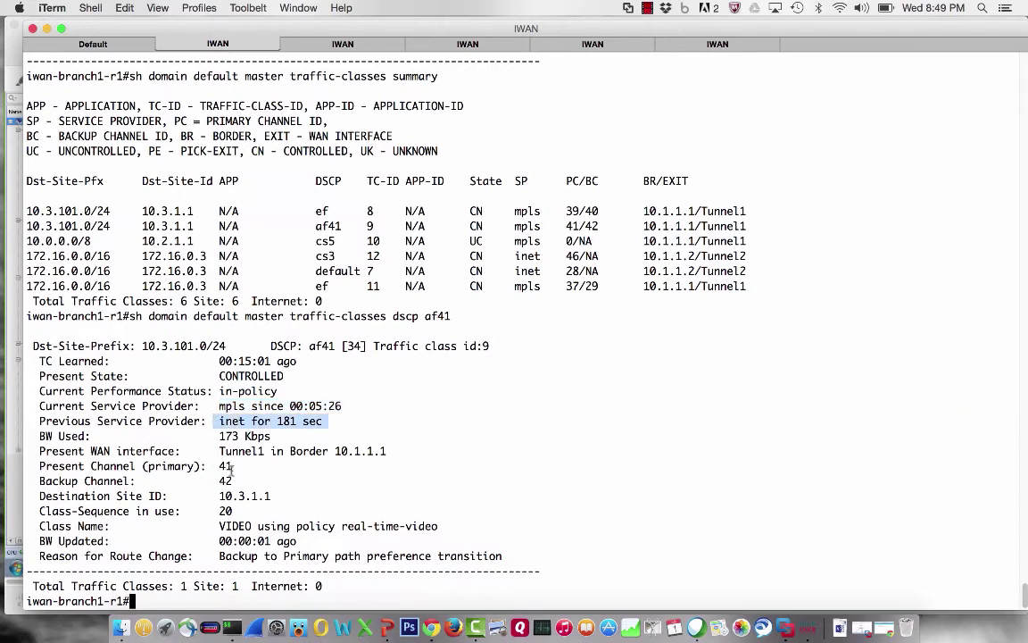
{"action": "left_click_drag", "start_coordinate": [221, 451], "coordinate": [400, 450]}
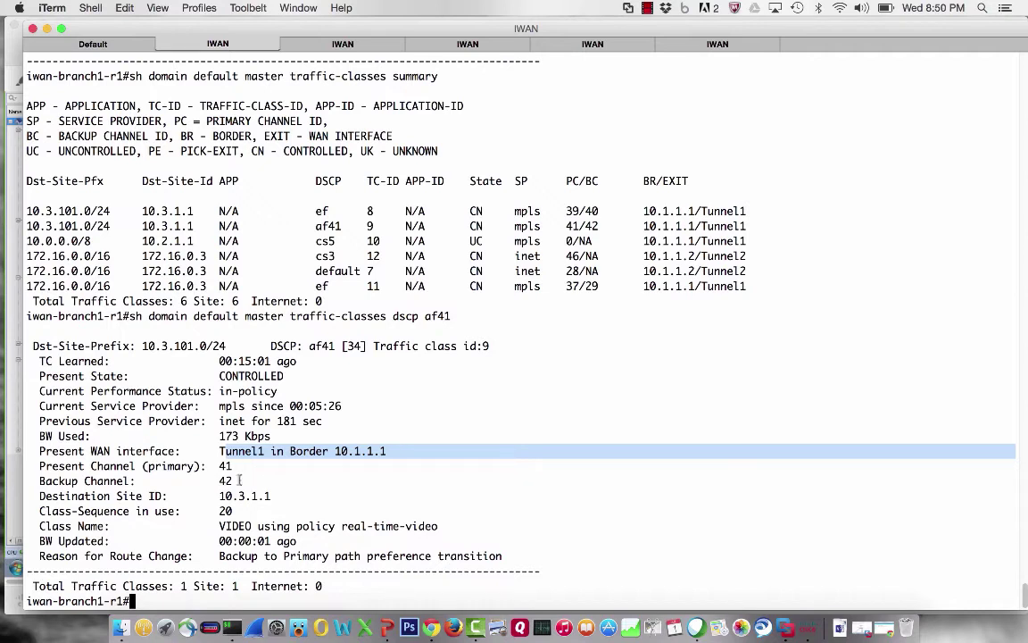
Highlight the af41 class's backup channel line, glance at the iwan-branch1-r2 session, and mark the backup channel in the summary's af41 row.
{"action": "left_click_drag", "start_coordinate": [236, 480], "coordinate": [39, 480]}
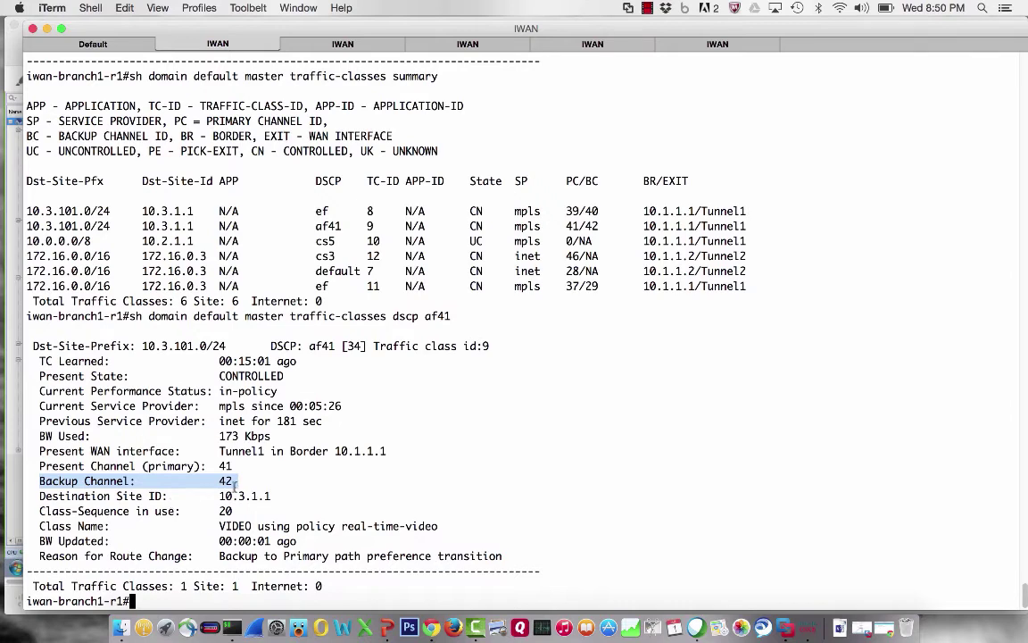
{"action": "left_click", "coordinate": [360, 45]}
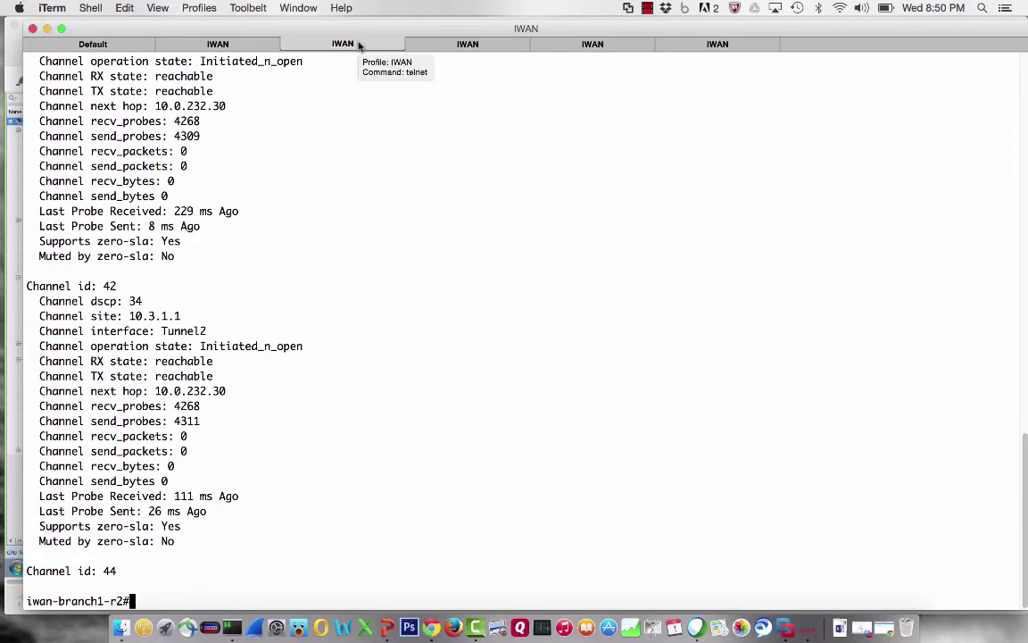
{"action": "left_click", "coordinate": [228, 45]}
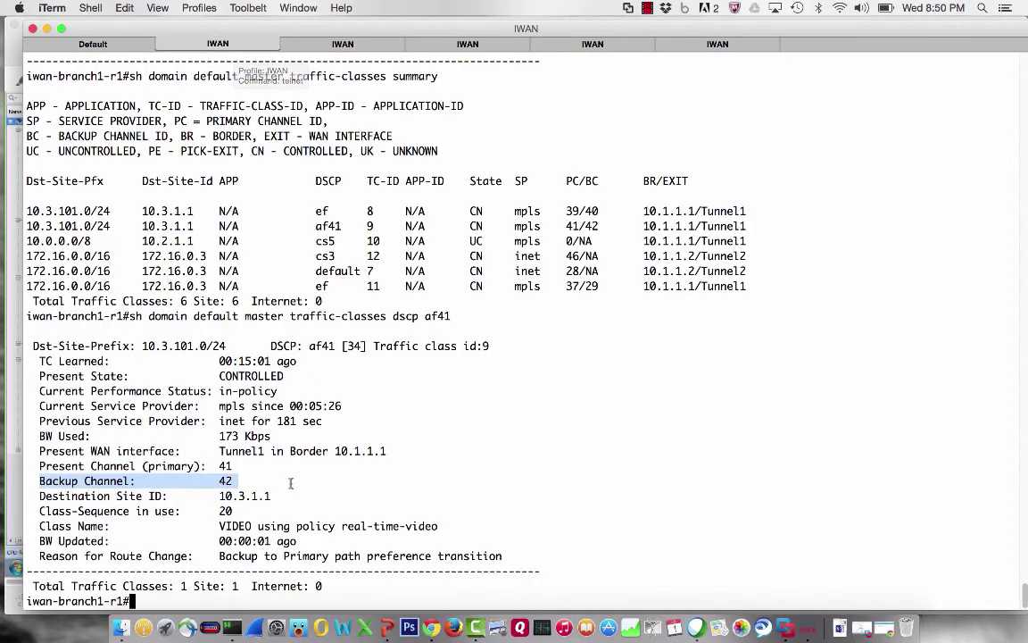
{"action": "left_click", "coordinate": [575, 226]}
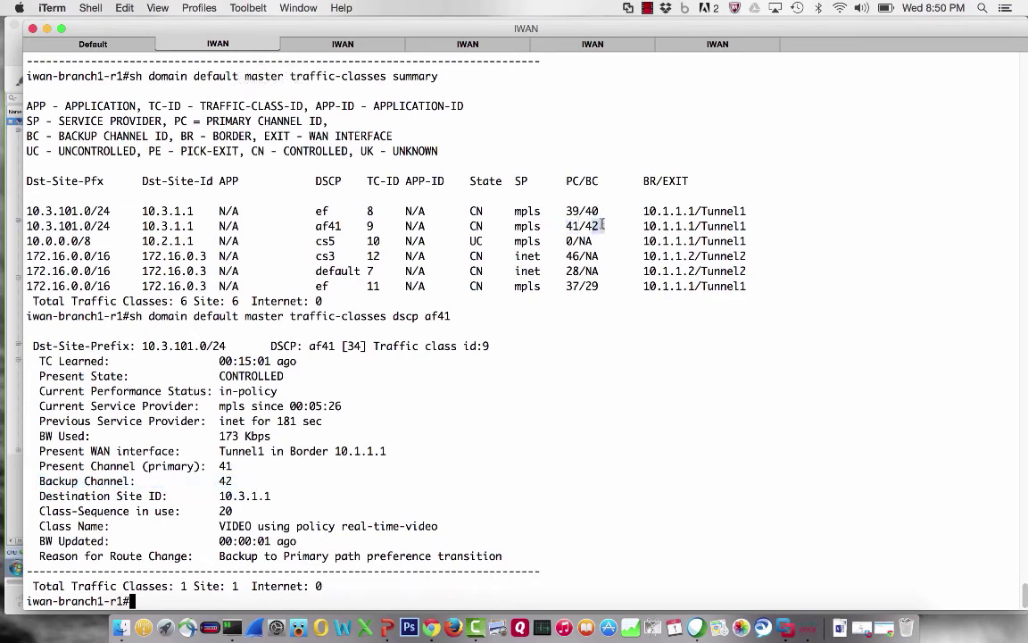
On iwan-branch1-r2, run "sh domain default border channel | begin Channel id: 42" and quit the paged output.
{"action": "left_click", "coordinate": [339, 45]}
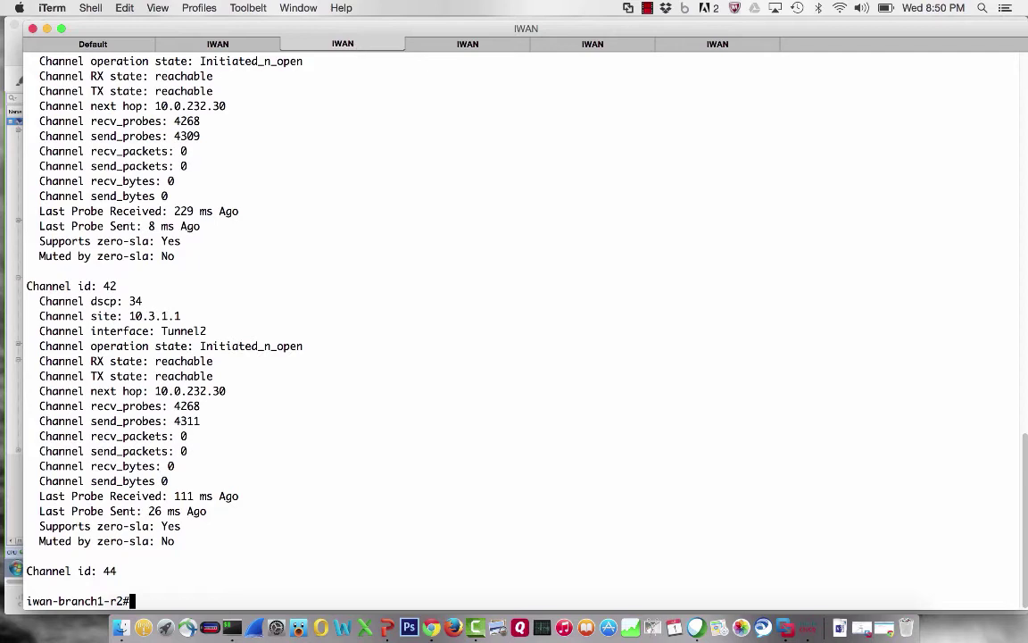
{"action": "key", "text": "Up"}
{"action": "key", "text": "BackSpace"}
{"action": "key", "text": "BackSpace"}
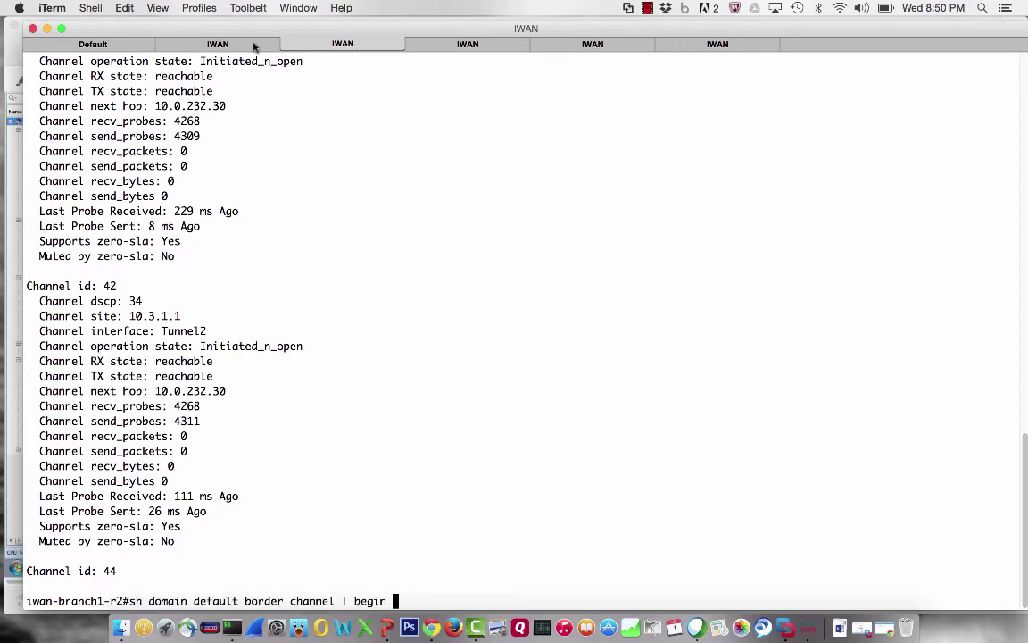
{"action": "left_click_drag", "start_coordinate": [117, 286], "coordinate": [21, 286]}
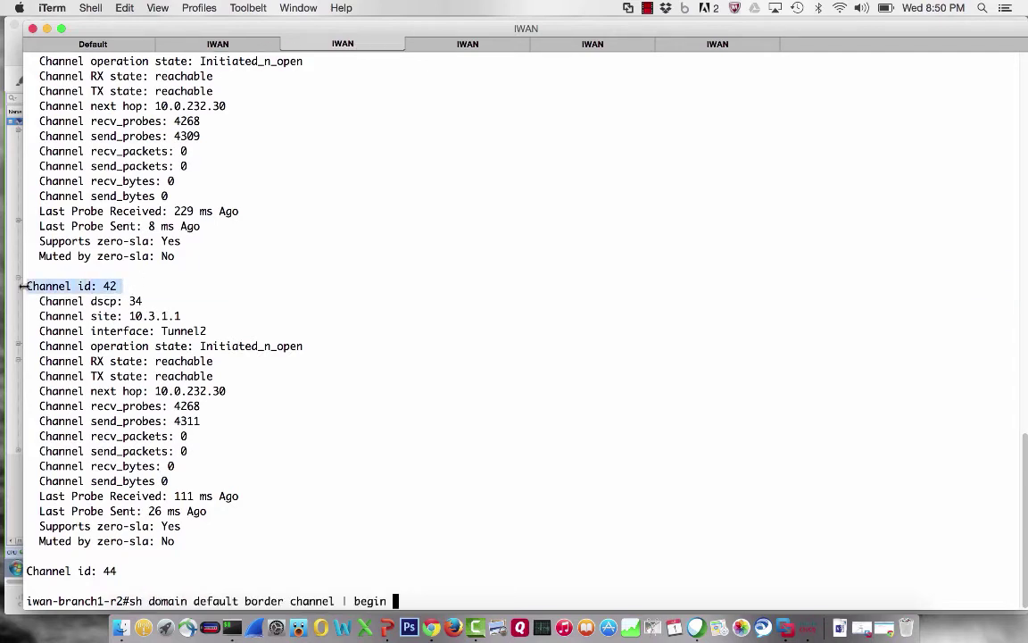
{"action": "type", "text": "Channel id: 42"}
{"action": "key", "text": "Return"}
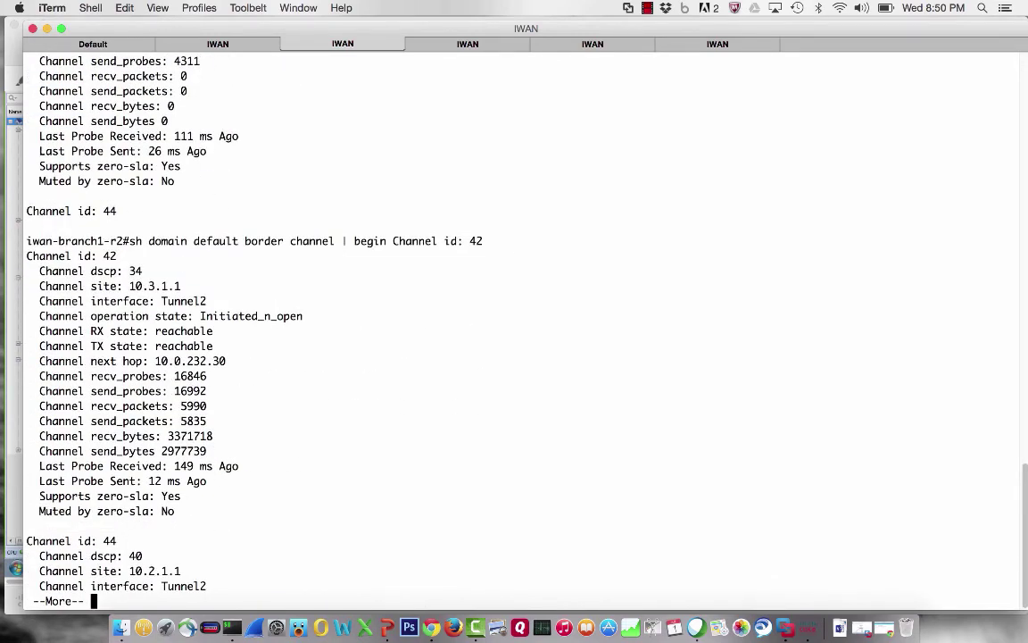
{"action": "key", "text": "q"}
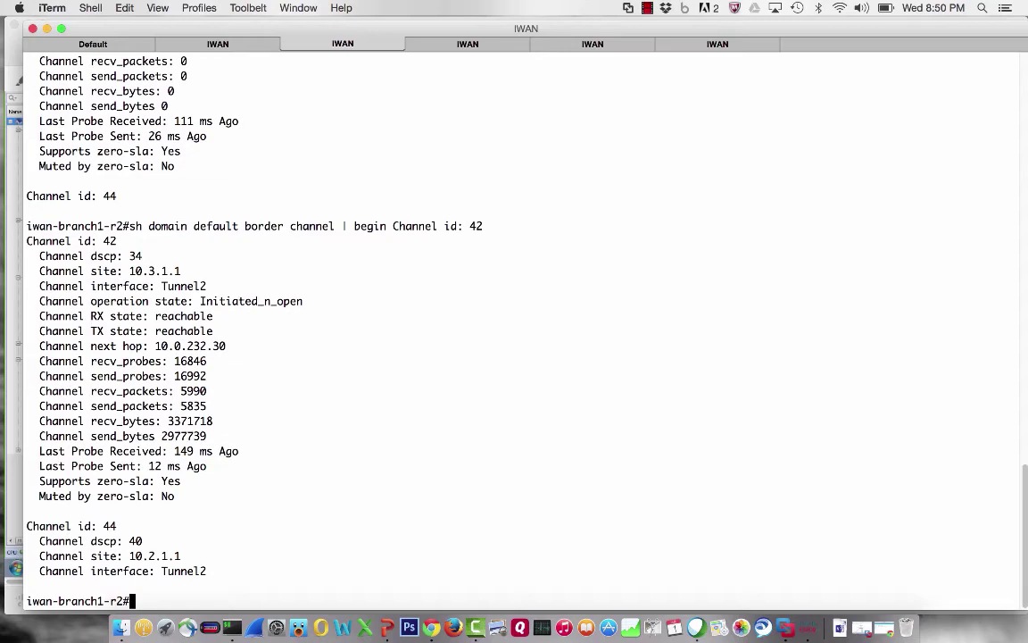
Display the domain configuration with "sh run | section domain" and highlight the master address line under border.
{"action": "type", "text": "sh run | section domain"}
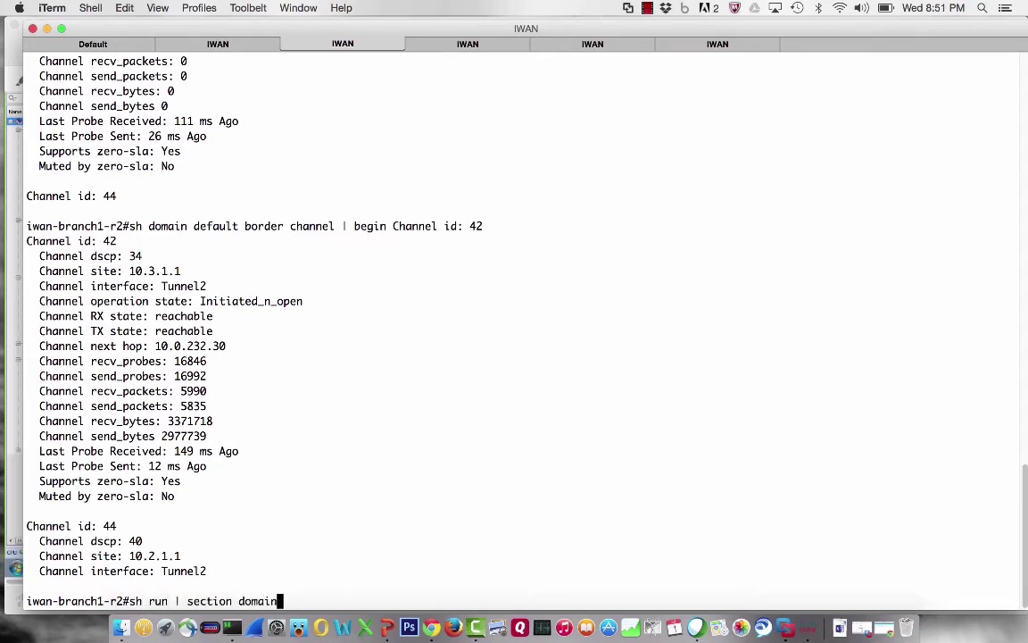
{"action": "key", "text": "Return"}
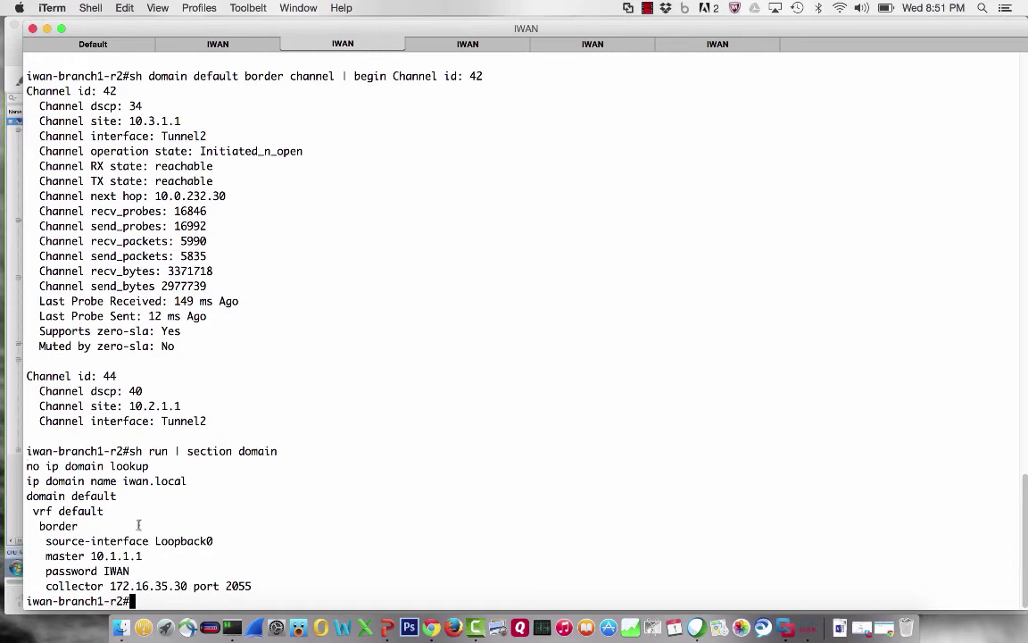
{"action": "left_click_drag", "start_coordinate": [143, 555], "coordinate": [37, 555]}
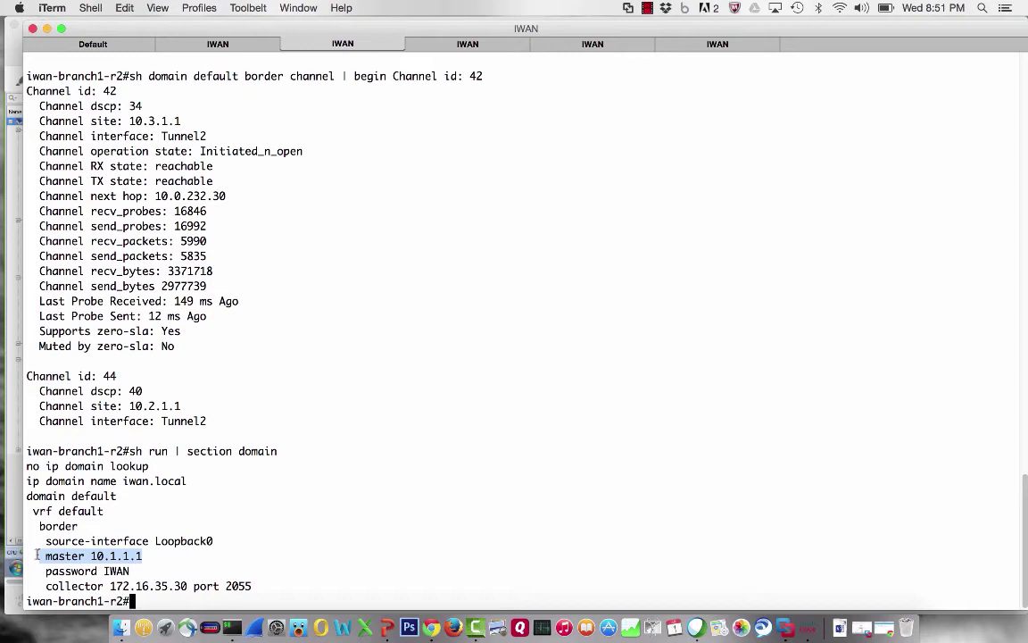
Highlight channel 42's earlier probe counters, rerun the channel 42 query, highlight the new received-probes counter, and quit the output.
{"action": "key", "text": "Up"}
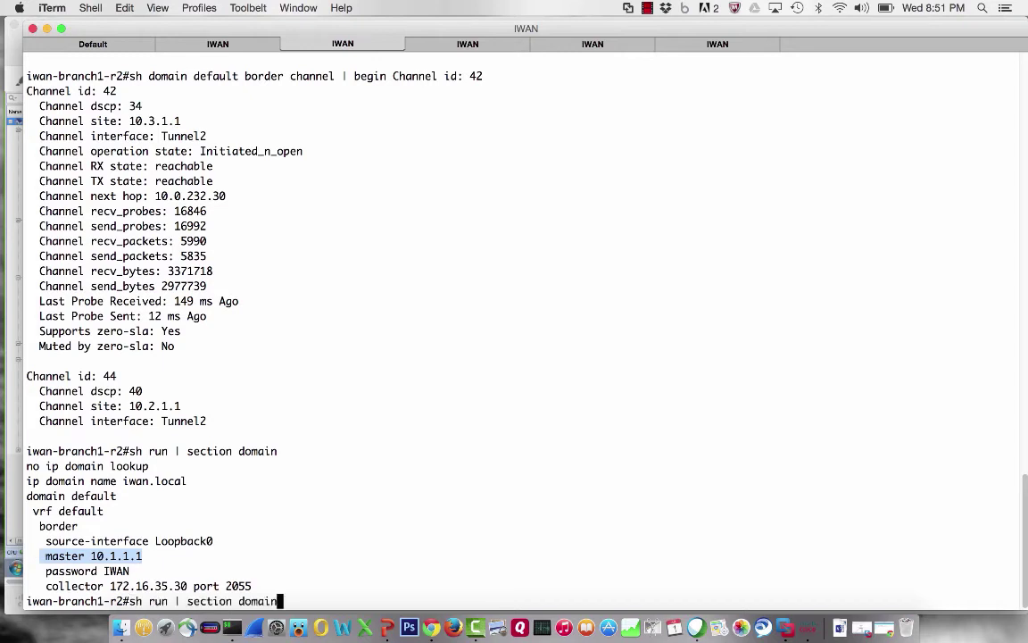
{"action": "key", "text": "Up"}
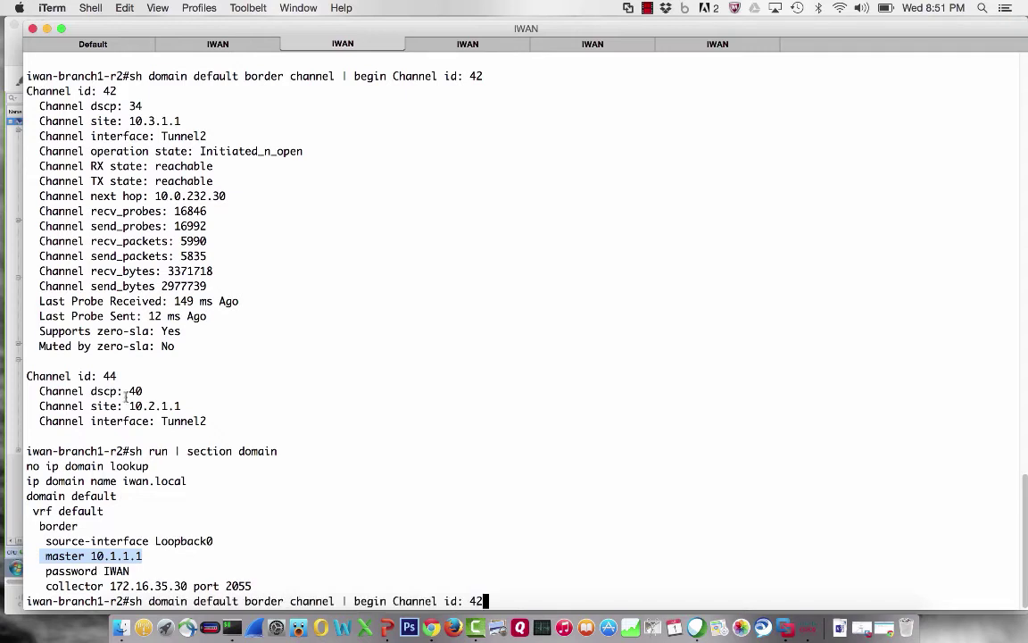
{"action": "left_click_drag", "start_coordinate": [209, 225], "coordinate": [30, 214]}
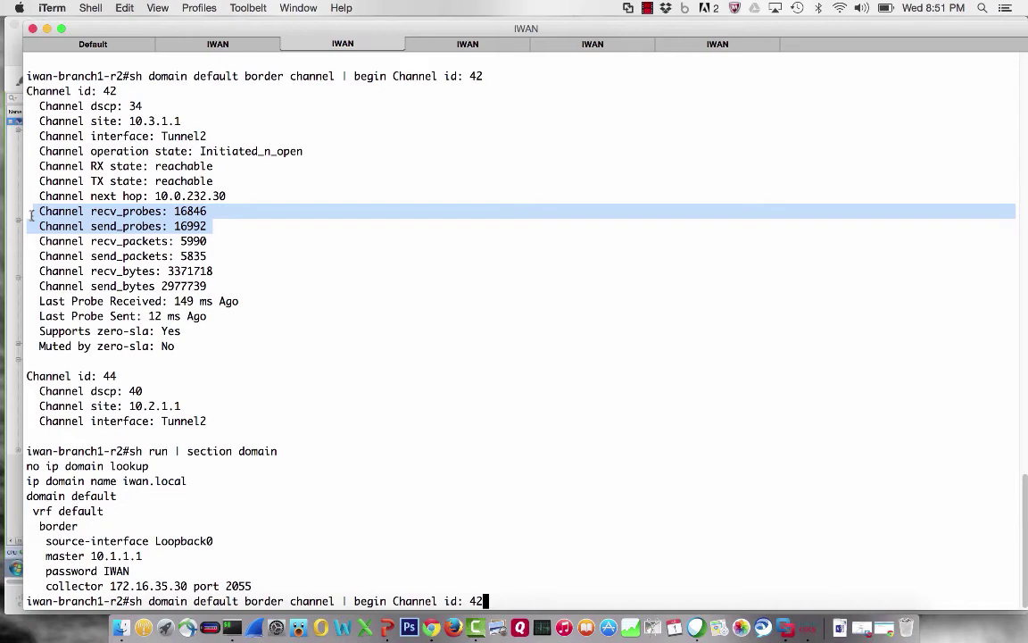
{"action": "key", "text": "Return"}
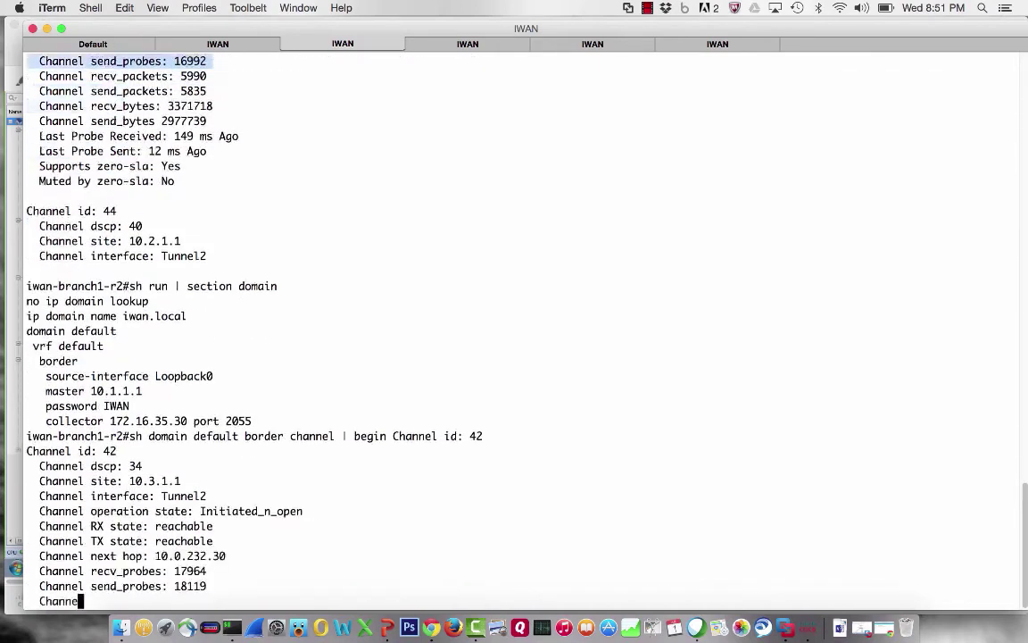
{"action": "left_click_drag", "start_coordinate": [207, 376], "coordinate": [18, 382]}
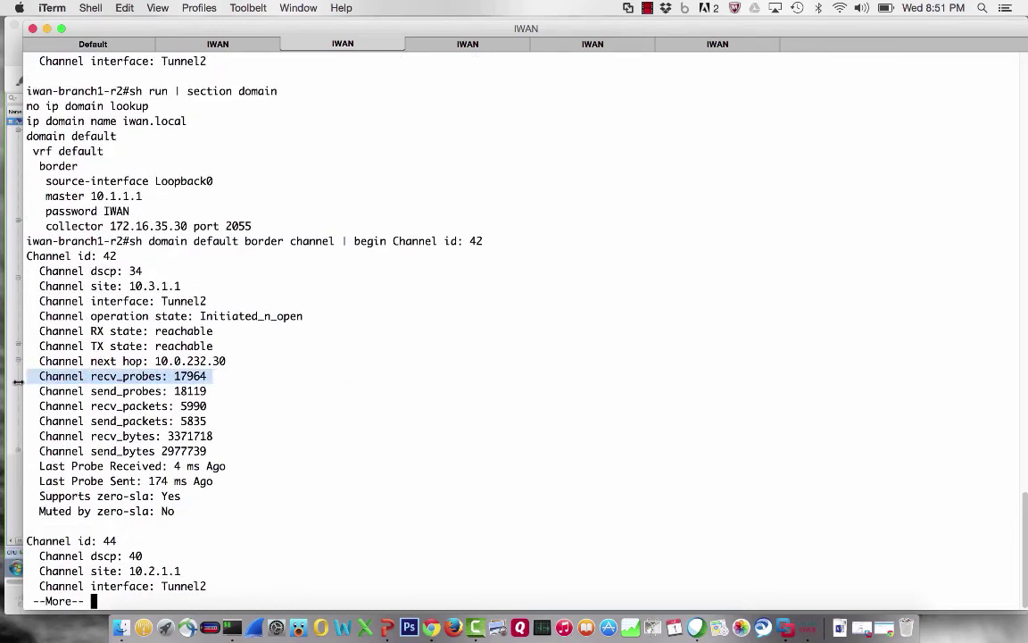
{"action": "key", "text": "q"}
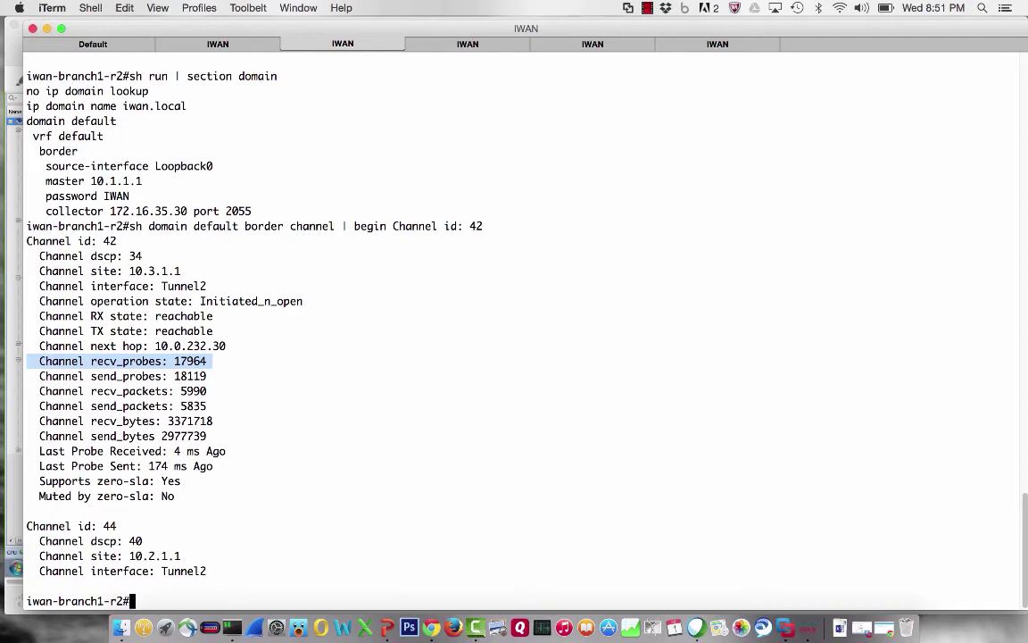
{"action": "key", "text": "super+Tab"}
{"action": "key", "text": "super+Tab"}
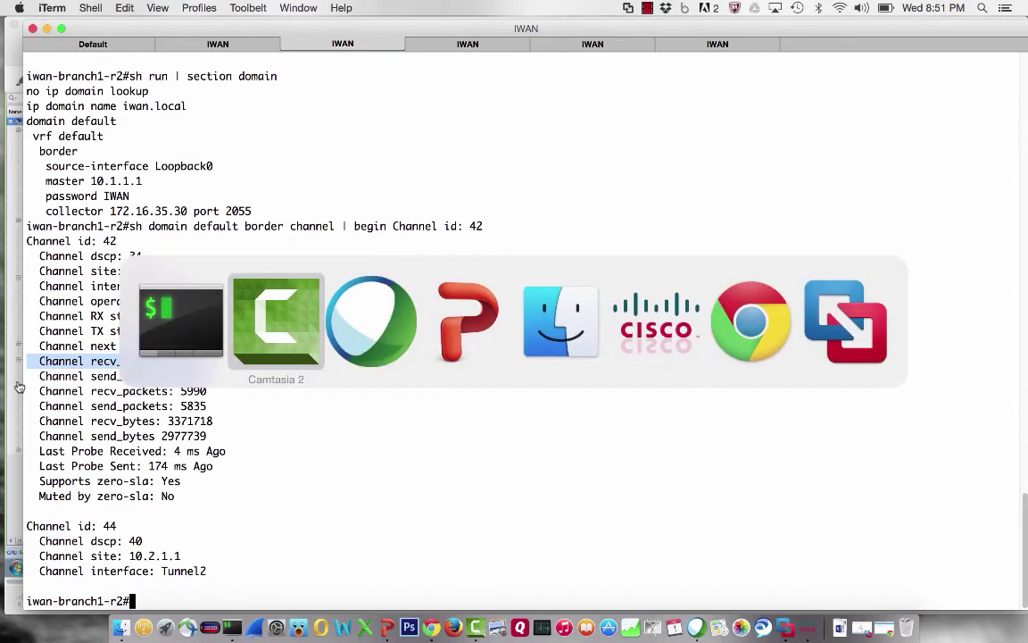
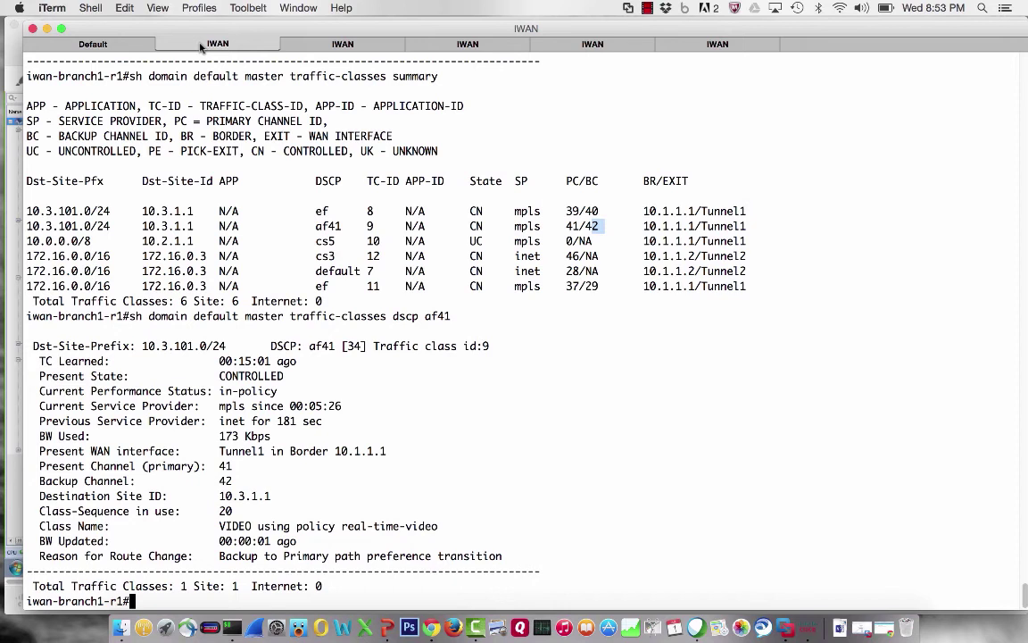
On iwan-branch1-r1, rerun "sh domain default master traffic-classes summary" and highlight the af41 row's service provider, border address and exit tunnel.
{"action": "key", "text": "Up"}
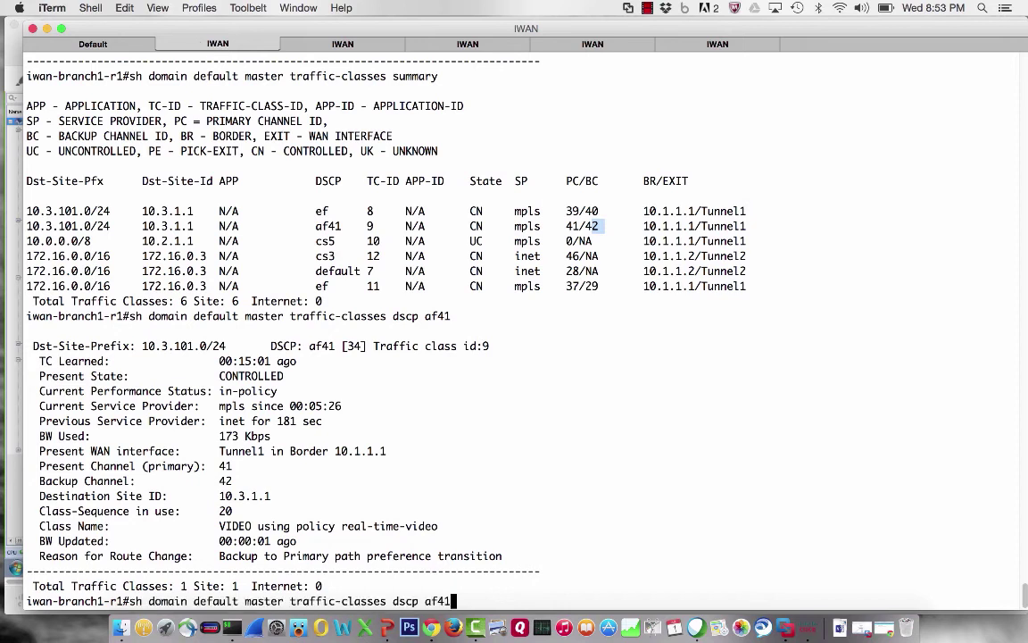
{"action": "key", "text": "Up"}
{"action": "key", "text": "Return"}
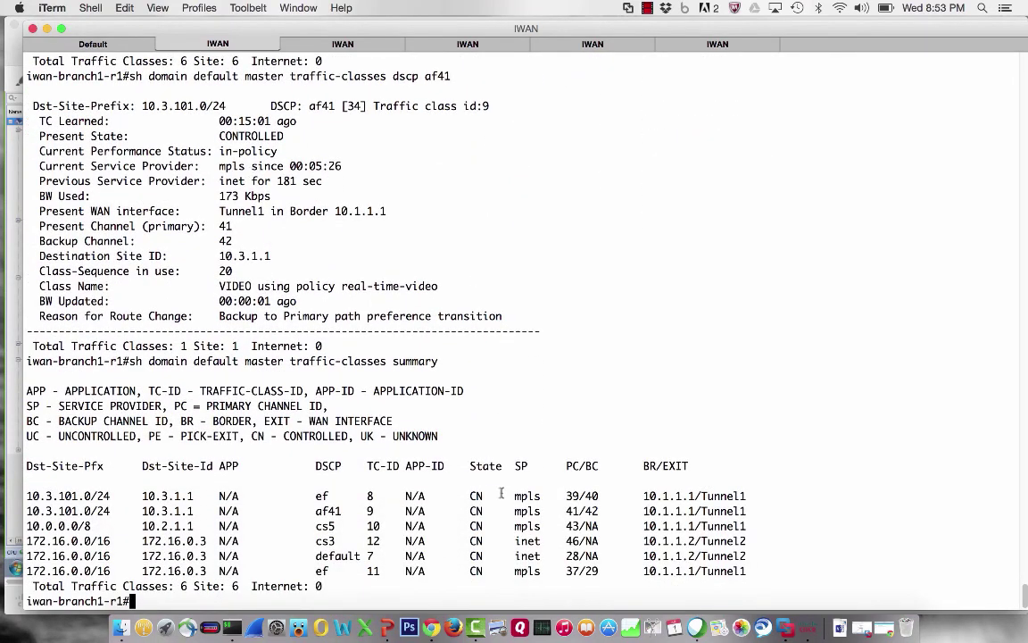
{"action": "left_click_drag", "start_coordinate": [510, 511], "coordinate": [566, 511]}
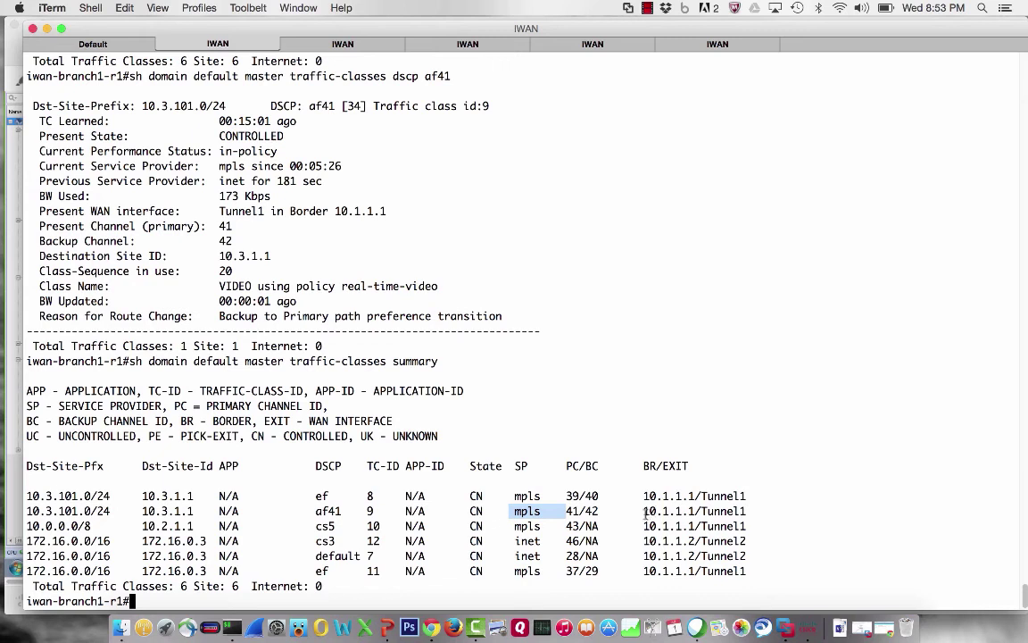
{"action": "left_click_drag", "start_coordinate": [644, 511], "coordinate": [694, 510]}
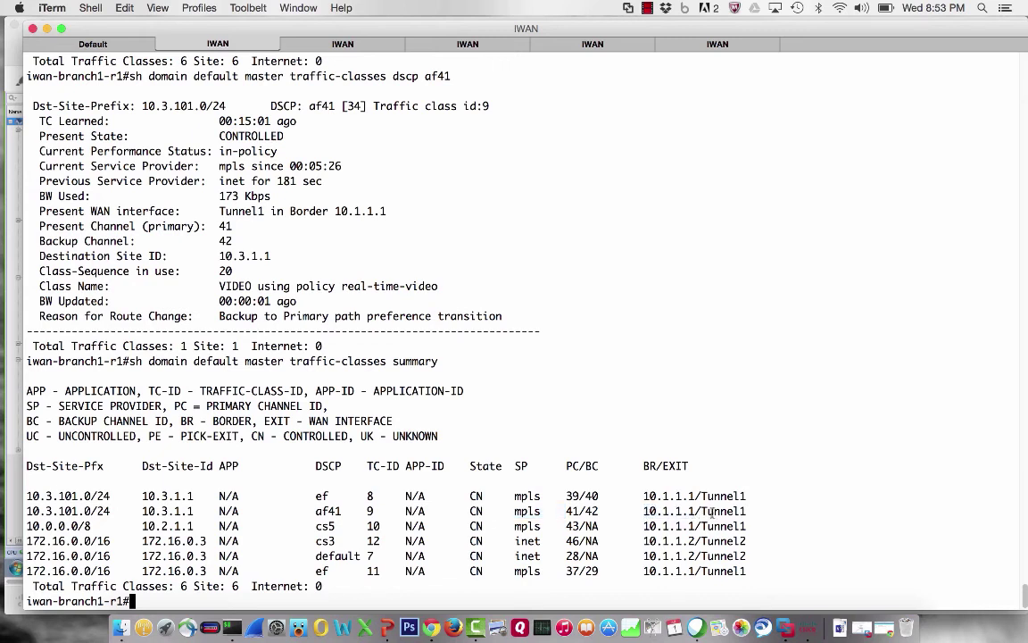
{"action": "left_click_drag", "start_coordinate": [702, 511], "coordinate": [754, 511]}
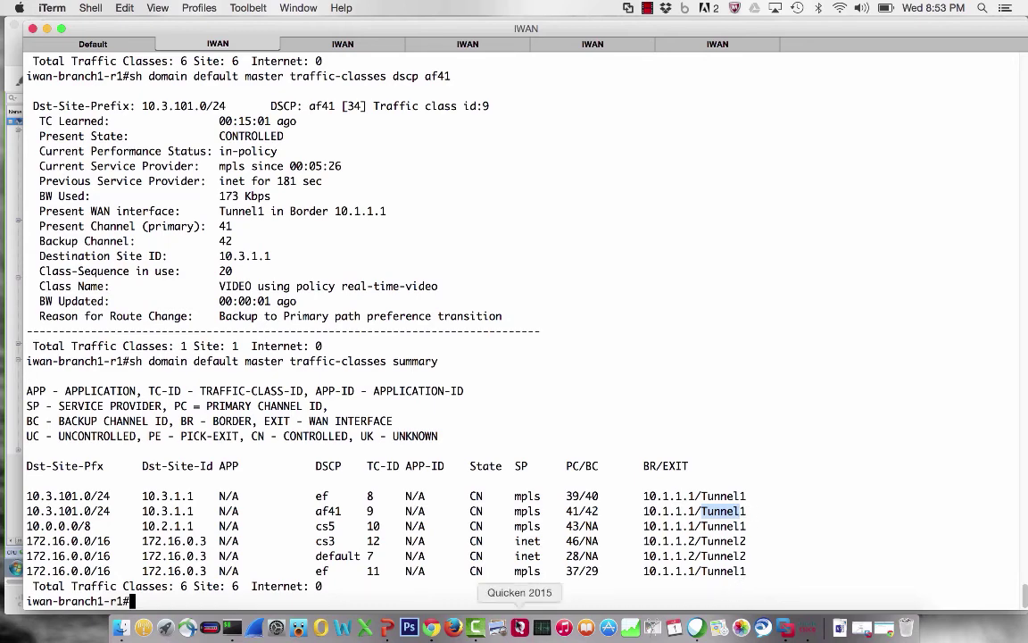
Switch to the topology slide to view the Branch 1 to Branch 3 path with 2 % loss, and return to the terminal.
{"action": "key", "text": "super+Tab"}
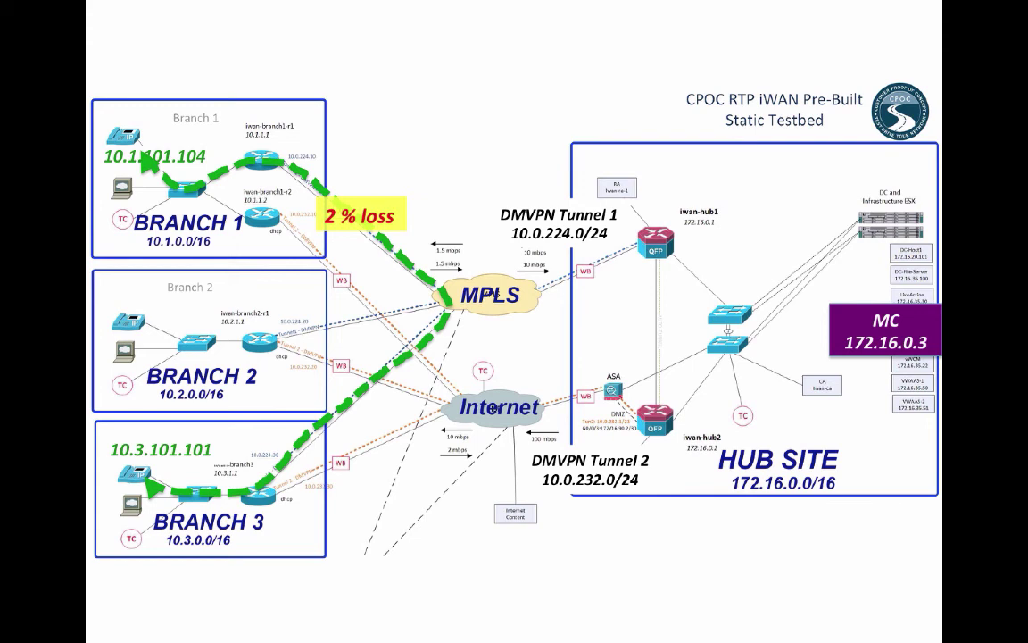
{"action": "key", "text": "super+Tab"}
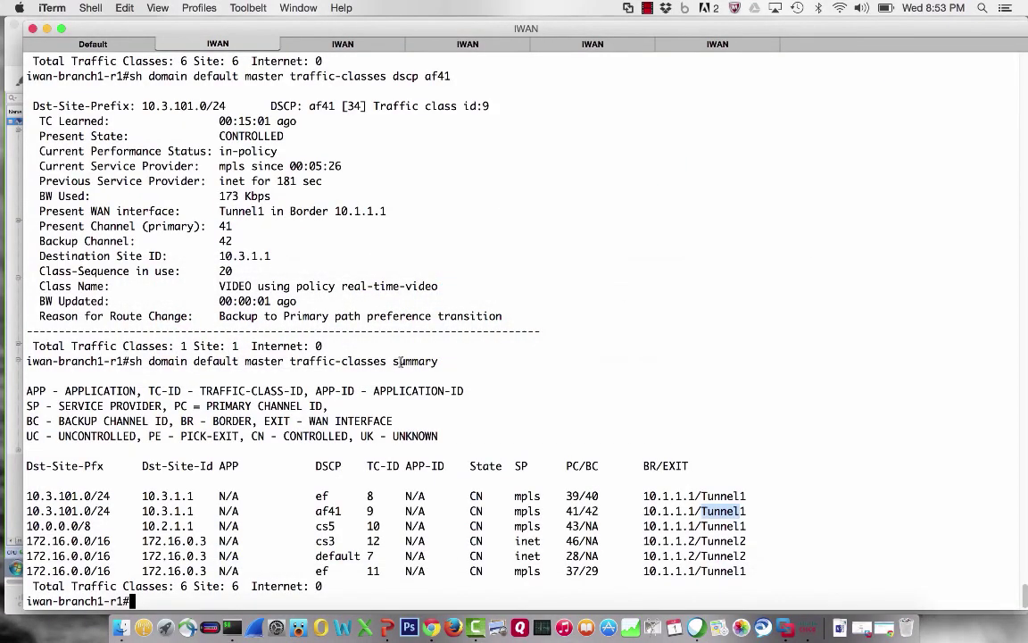
Edit the recalled traffic-classes command into "sh domain default master policy" and run it on iwan-branch1-r1.
{"action": "key", "text": "Up"}
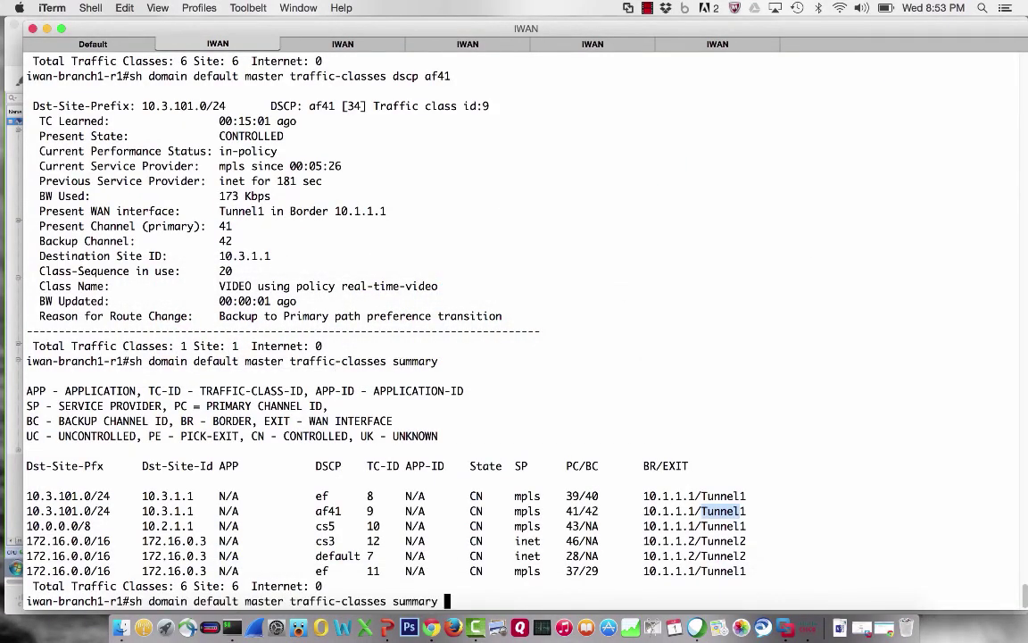
{"action": "key", "text": "BackSpace"}
{"action": "key", "text": "BackSpace"}
{"action": "key", "text": "BackSpace"}
{"action": "key", "text": "BackSpace"}
{"action": "key", "text": "BackSpace"}
{"action": "key", "text": "BackSpace"}
{"action": "key", "text": "BackSpace"}
{"action": "key", "text": "BackSpace"}
{"action": "key", "text": "BackSpace"}
{"action": "key", "text": "BackSpace"}
{"action": "key", "text": "BackSpace"}
{"action": "key", "text": "BackSpace"}
{"action": "key", "text": "BackSpace"}
{"action": "key", "text": "BackSpace"}
{"action": "key", "text": "BackSpace"}
{"action": "key", "text": "BackSpace"}
{"action": "key", "text": "BackSpace"}
{"action": "key", "text": "BackSpace"}
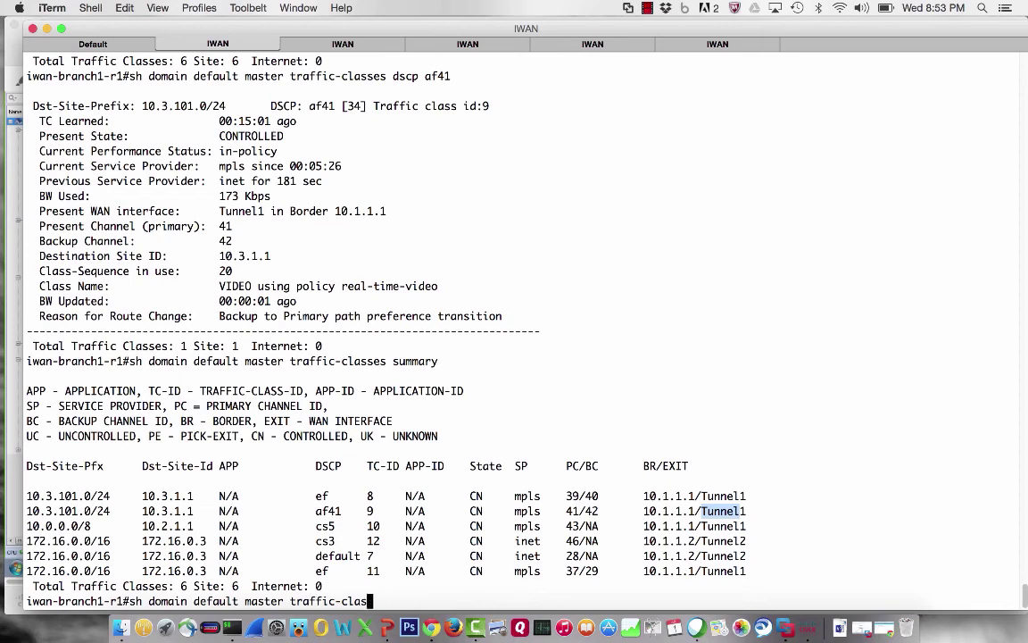
{"action": "key", "text": "BackSpace"}
{"action": "key", "text": "BackSpace"}
{"action": "key", "text": "BackSpace"}
{"action": "key", "text": "BackSpace"}
{"action": "key", "text": "BackSpace"}
{"action": "key", "text": "BackSpace"}
{"action": "type", "text": "pol"}
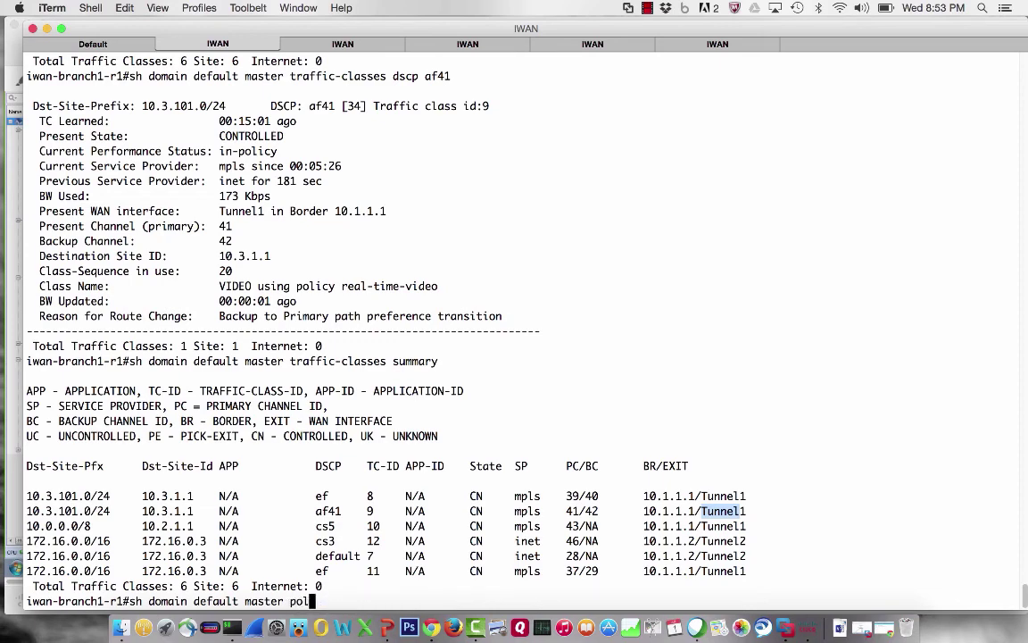
{"action": "key", "text": "Tab"}
{"action": "key", "text": "Return"}
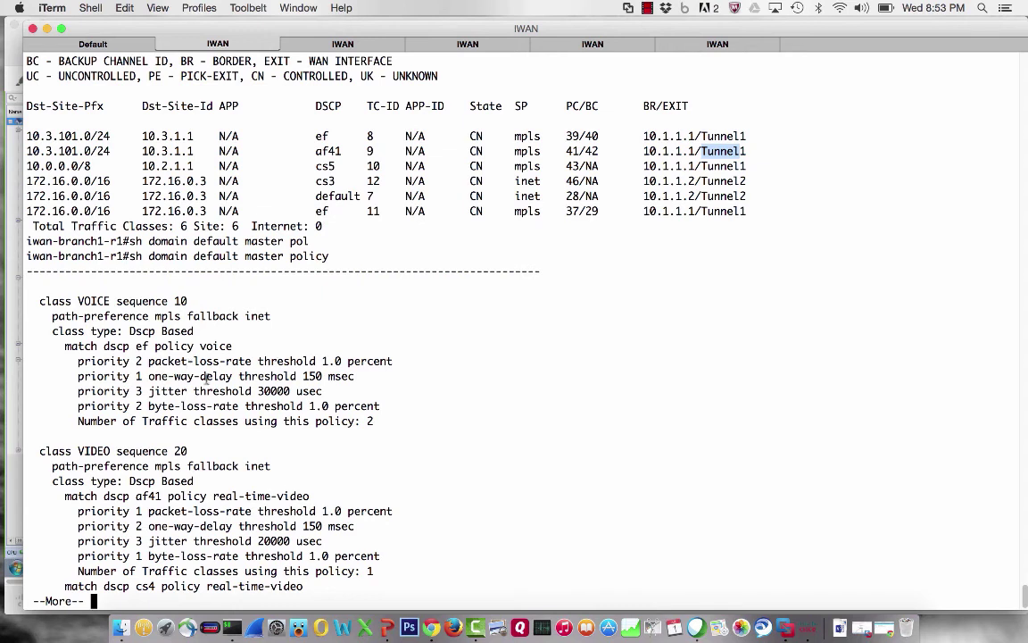
Highlight the one-way-delay thresholds of the VOICE and VIDEO classes, and quit the policy output.
{"action": "double_click", "coordinate": [285, 376]}
{"action": "left_click_drag", "start_coordinate": [308, 376], "coordinate": [324, 376]}
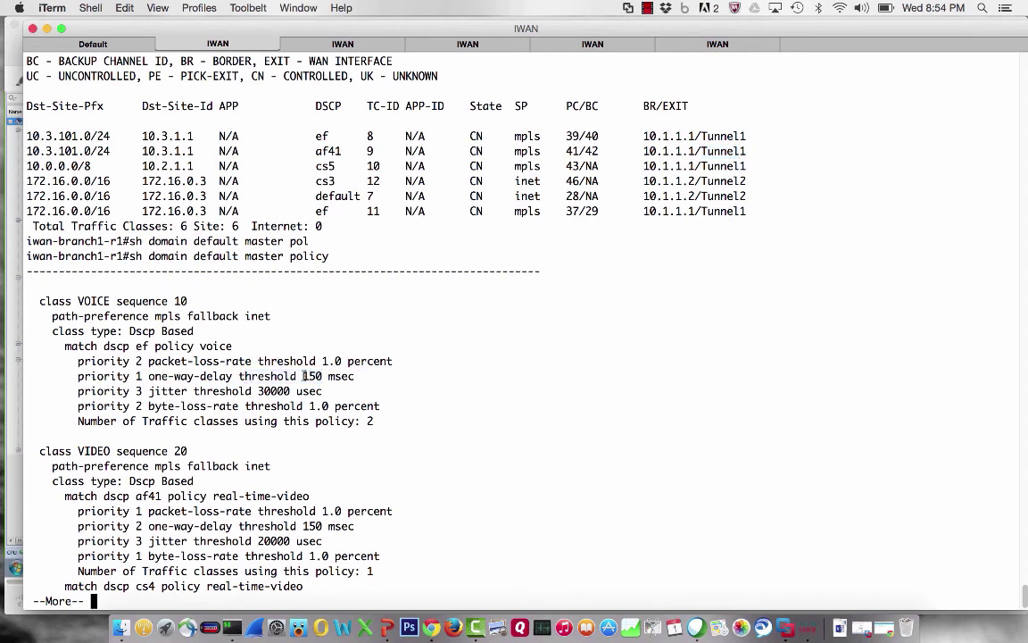
{"action": "left_click_drag", "start_coordinate": [303, 526], "coordinate": [327, 526]}
{"action": "key", "text": "q"}
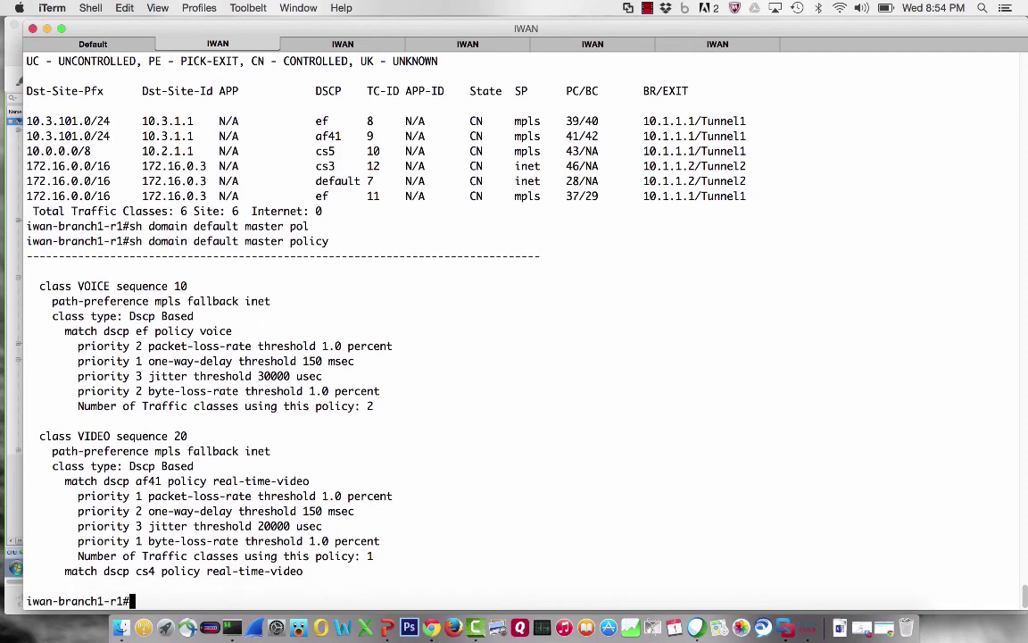
Redisplay the summary with "sh domain default master traffic-classes summary" and switch to WebEx Meeting Center showing the WAN Bridge console.
{"action": "type", "text": "sh domain default master traffic-classes summary"}
{"action": "key", "text": "Return"}
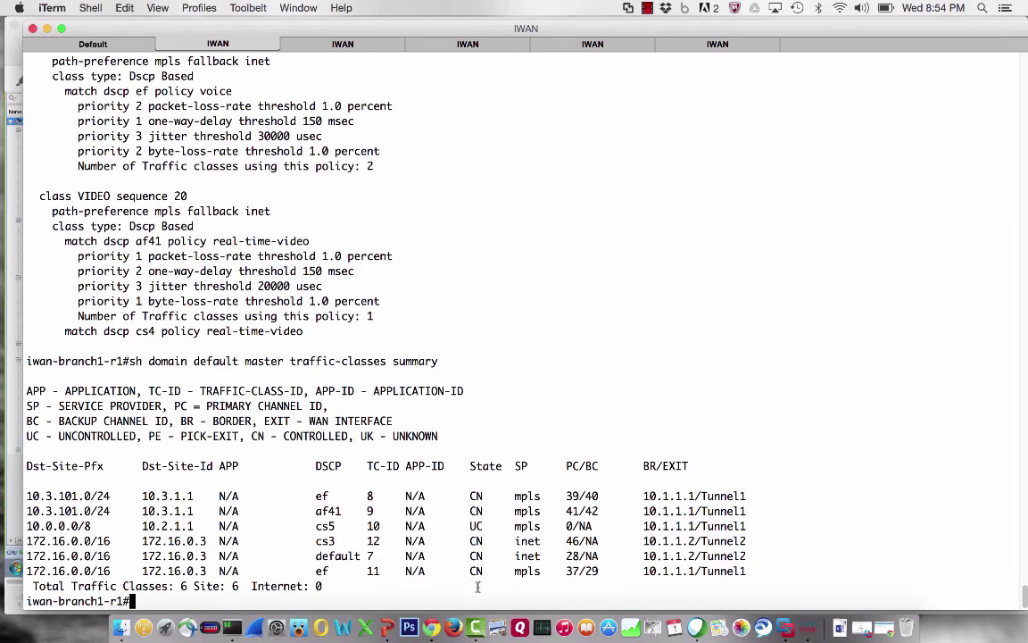
{"action": "left_click", "coordinate": [697, 628]}
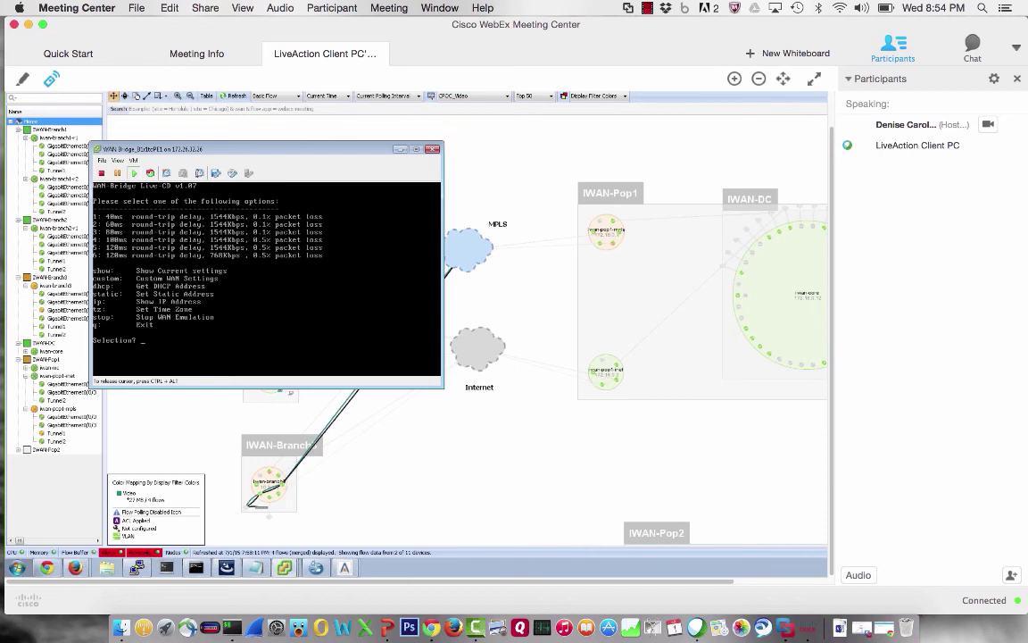
{"action": "type", "text": "custom"}
{"action": "key", "text": "Return"}
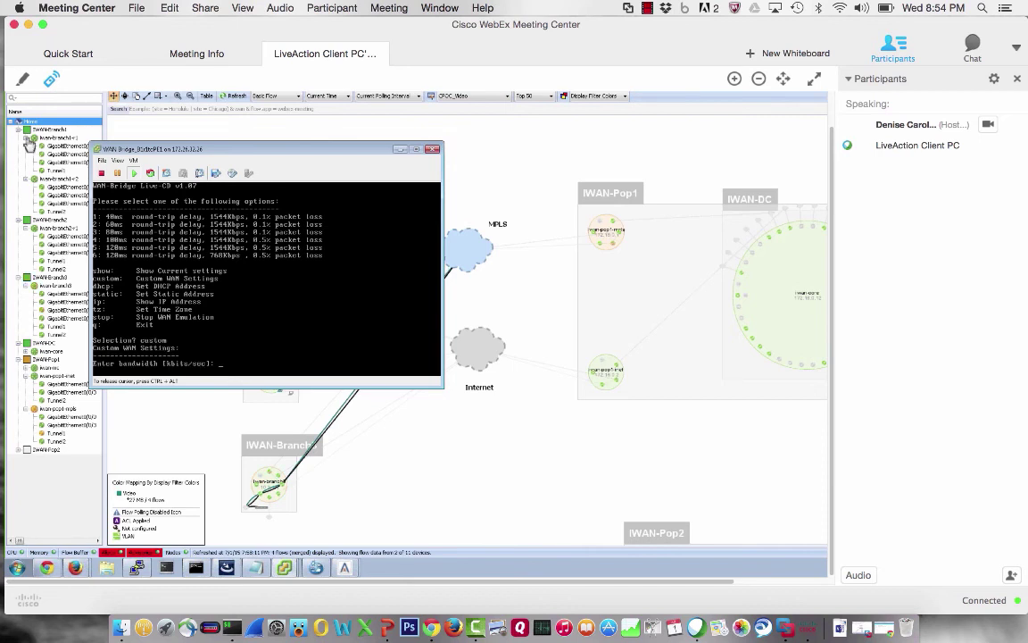
{"action": "type", "text": "155"}
{"action": "key", "text": "Return"}
{"action": "key", "text": "Return"}
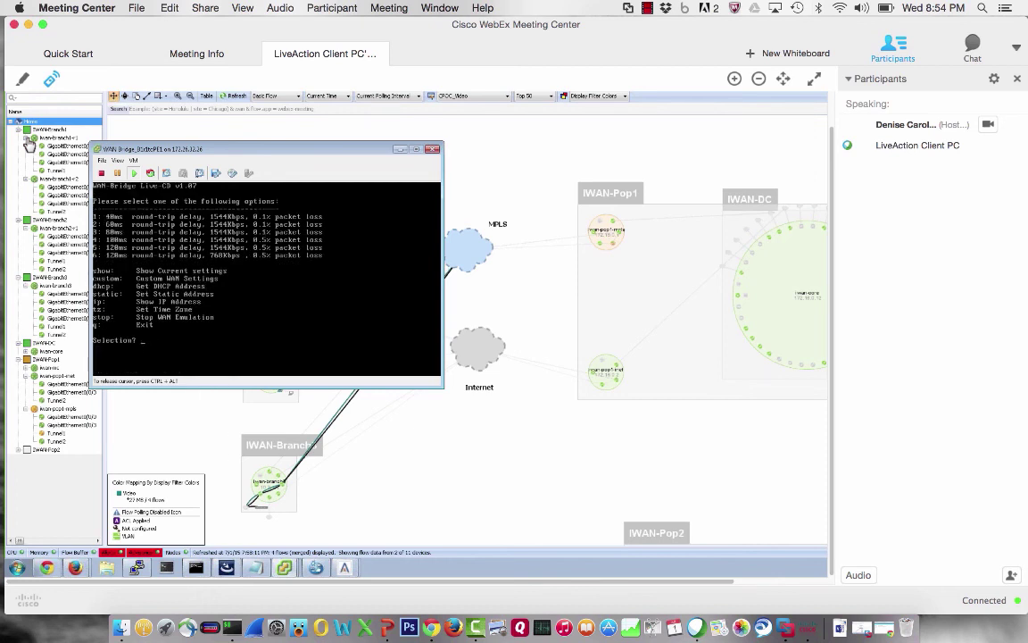
Apply custom WAN settings on the WAN Bridge: bandwidth 1500 kbits/sec, one-way delay 1 ms and packet loss 2 percent.
{"action": "type", "text": "custom"}
{"action": "key", "text": "Return"}
{"action": "type", "text": "1500"}
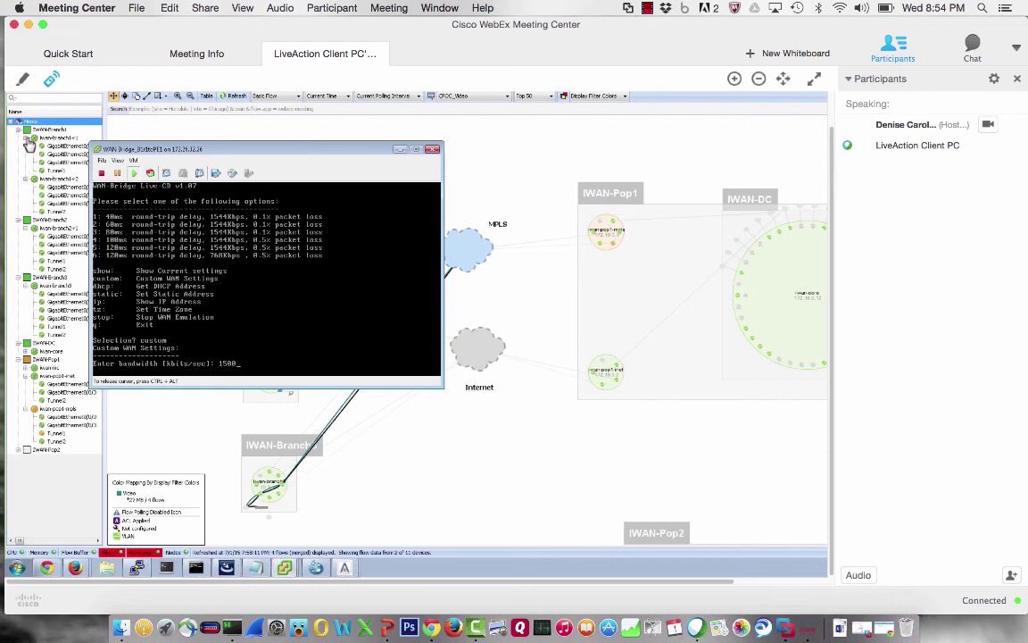
{"action": "key", "text": "Return"}
{"action": "type", "text": "1"}
{"action": "key", "text": "Return"}
{"action": "type", "text": "2"}
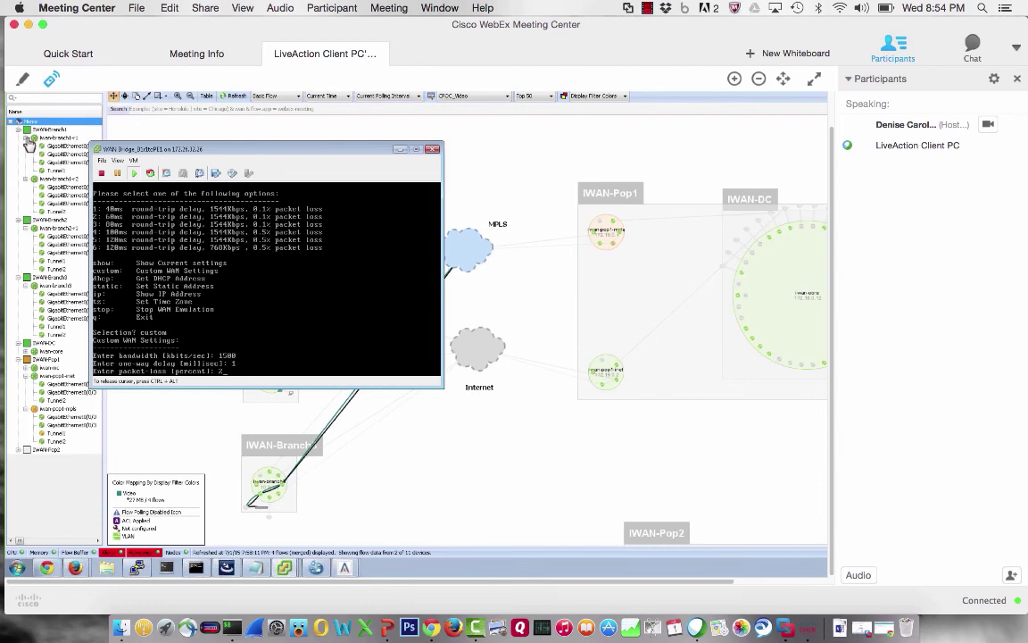
Switch to iTerm and rerun "sh domain default master traffic-classes summary" on iwan-branch1-r1.
{"action": "left_click", "coordinate": [232, 628]}
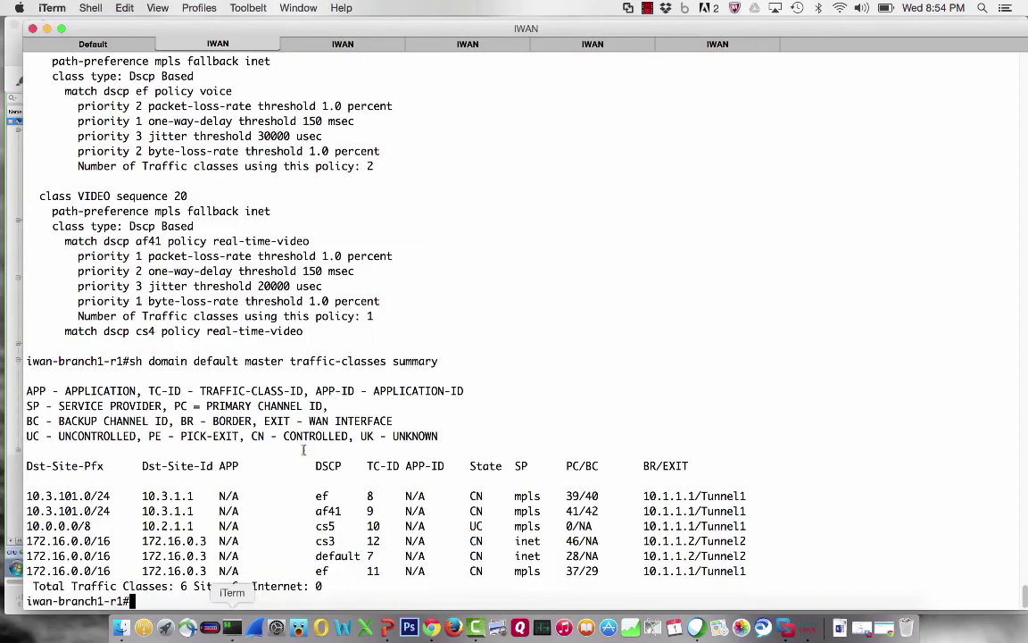
{"action": "key", "text": "Up"}
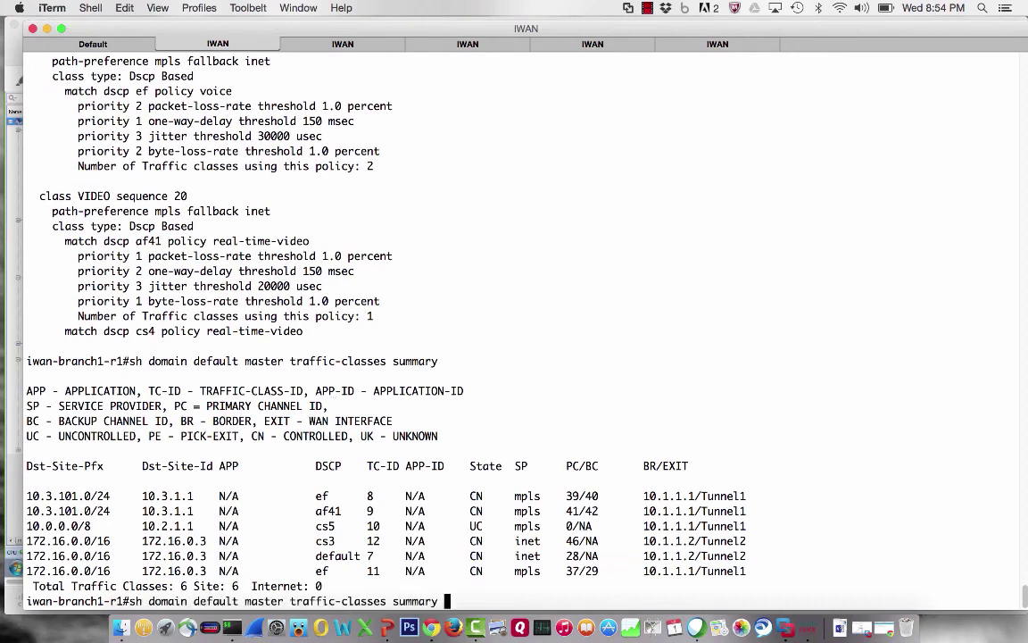
{"action": "key", "text": "Return"}
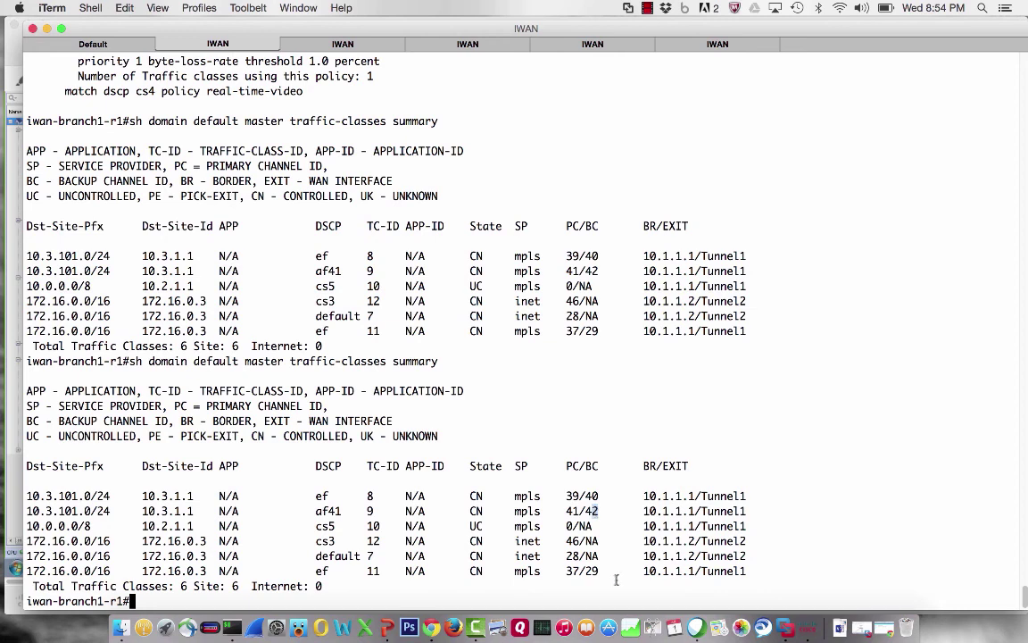
{"action": "left_click", "coordinate": [883, 627]}
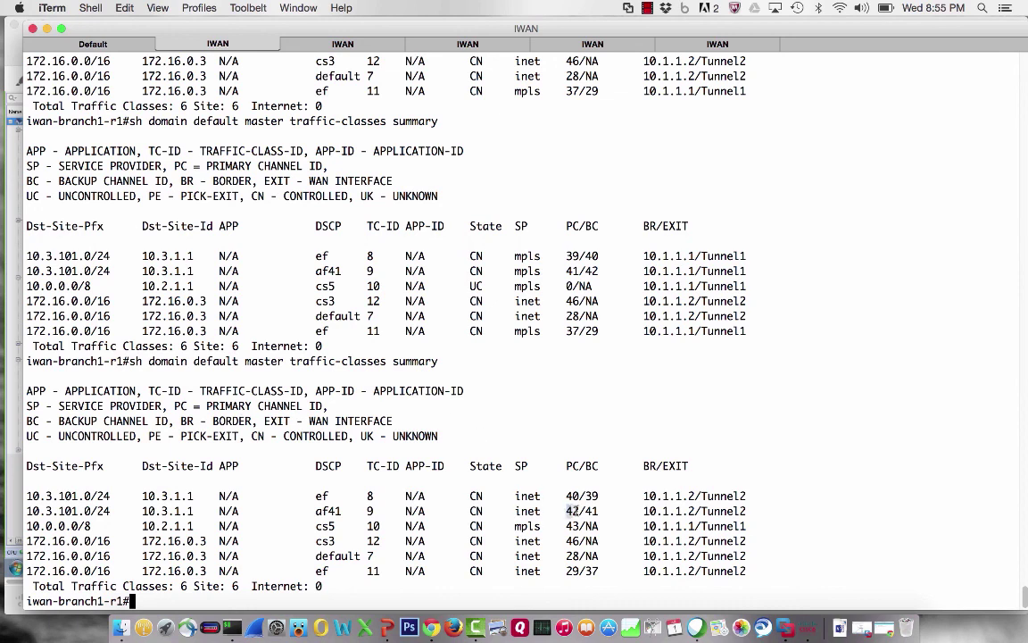
Highlight the PC/BC channel pair and the BR/EXIT entry of the af41 traffic class for 10.3.101.0/24, and clear the highlight.
{"action": "left_click_drag", "start_coordinate": [566, 510], "coordinate": [603, 511]}
{"action": "left_click_drag", "start_coordinate": [650, 511], "coordinate": [694, 511]}
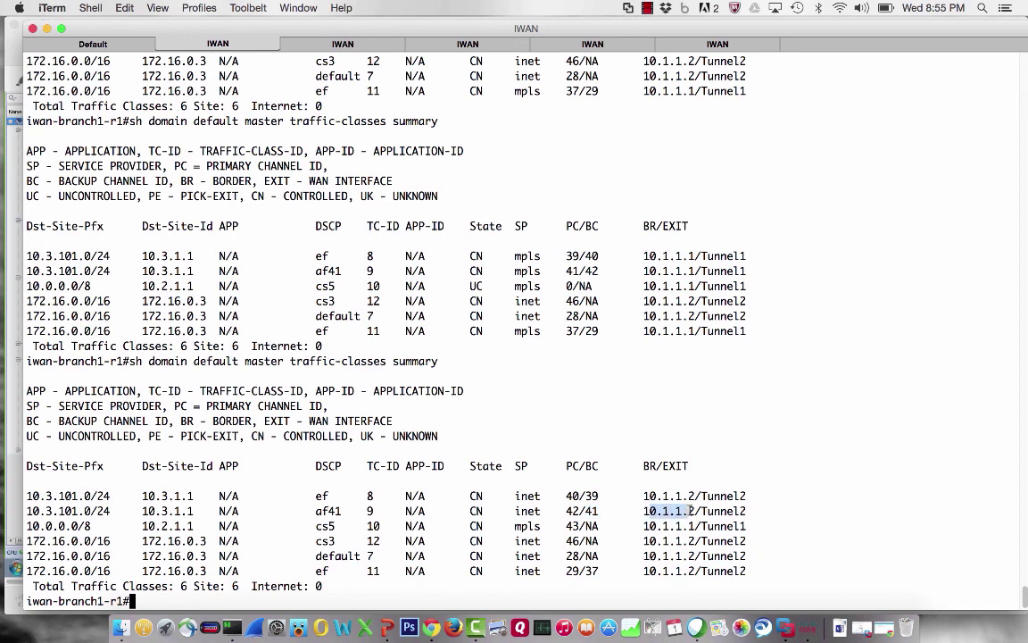
{"action": "left_click_drag", "start_coordinate": [701, 510], "coordinate": [748, 510]}
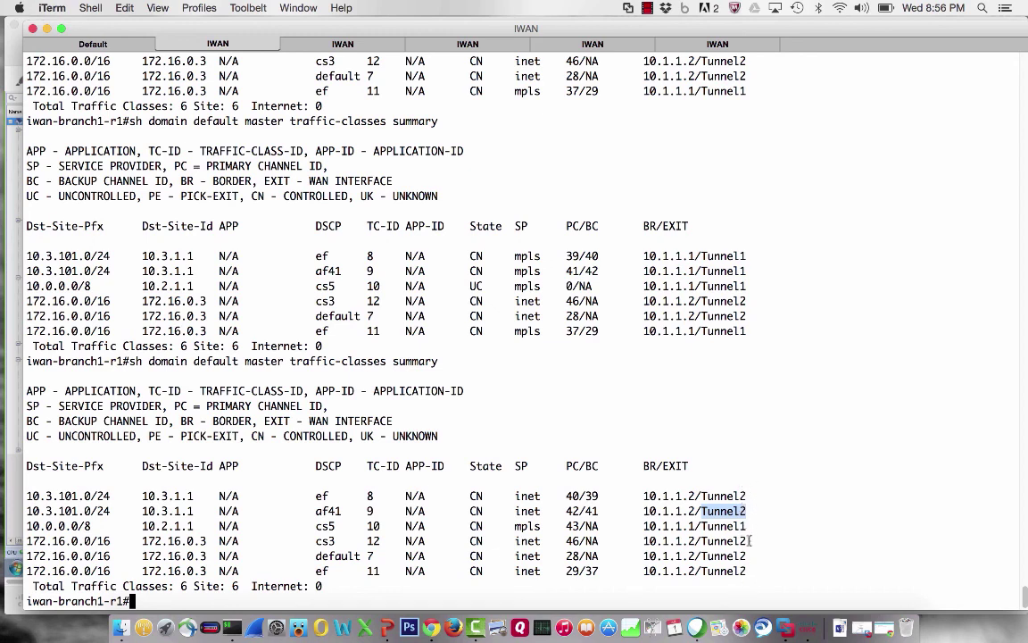
{"action": "left_click", "coordinate": [549, 541]}
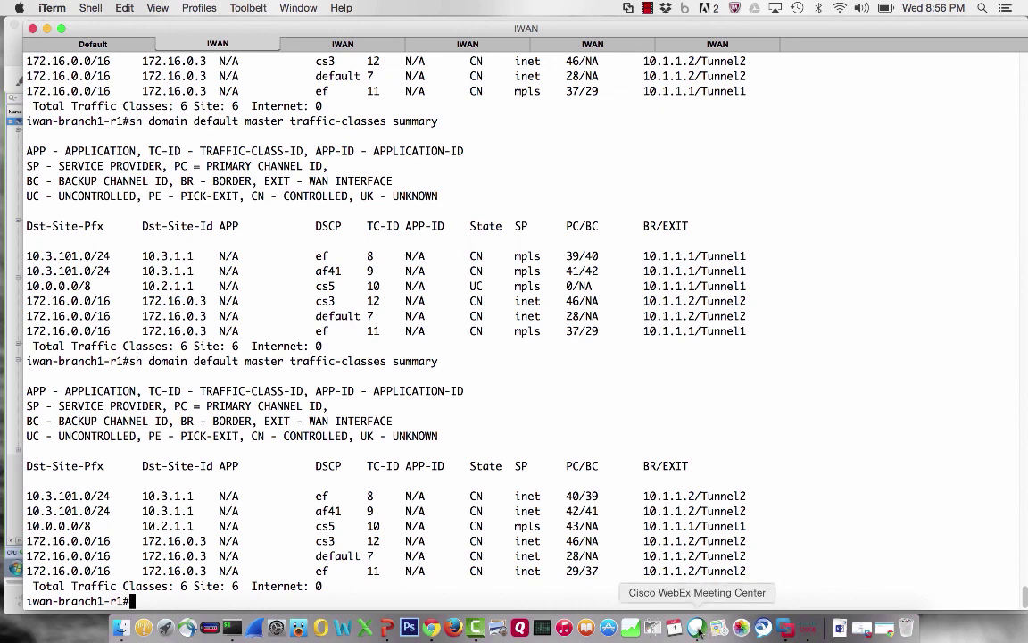
Switch to WebEx Meeting Center and refresh the CPOC_Video flow display in the LiveAction topology.
{"action": "key", "text": "super+Tab"}
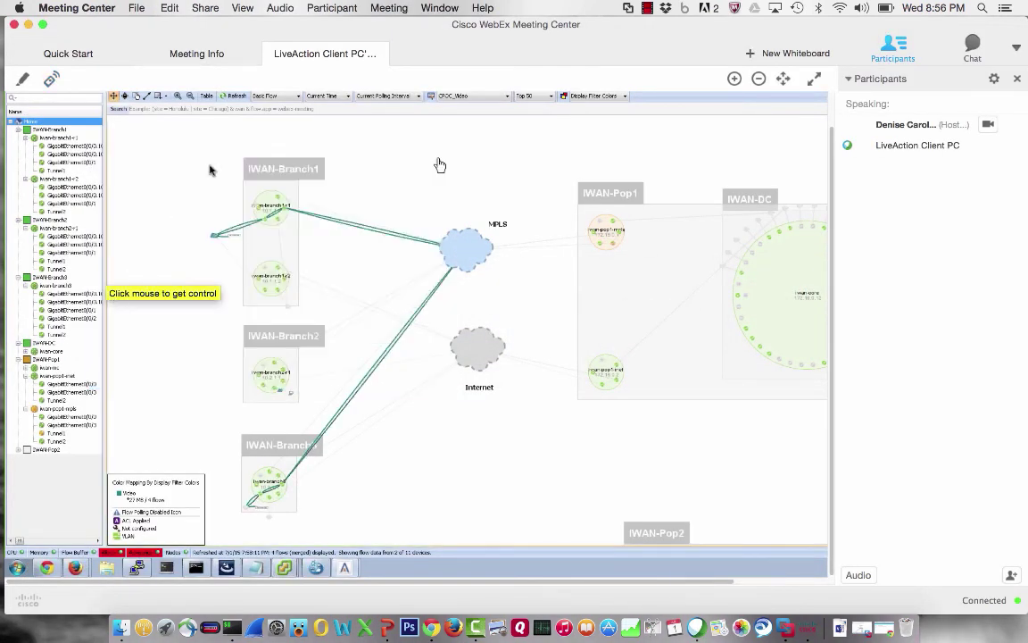
{"action": "left_click", "coordinate": [232, 102]}
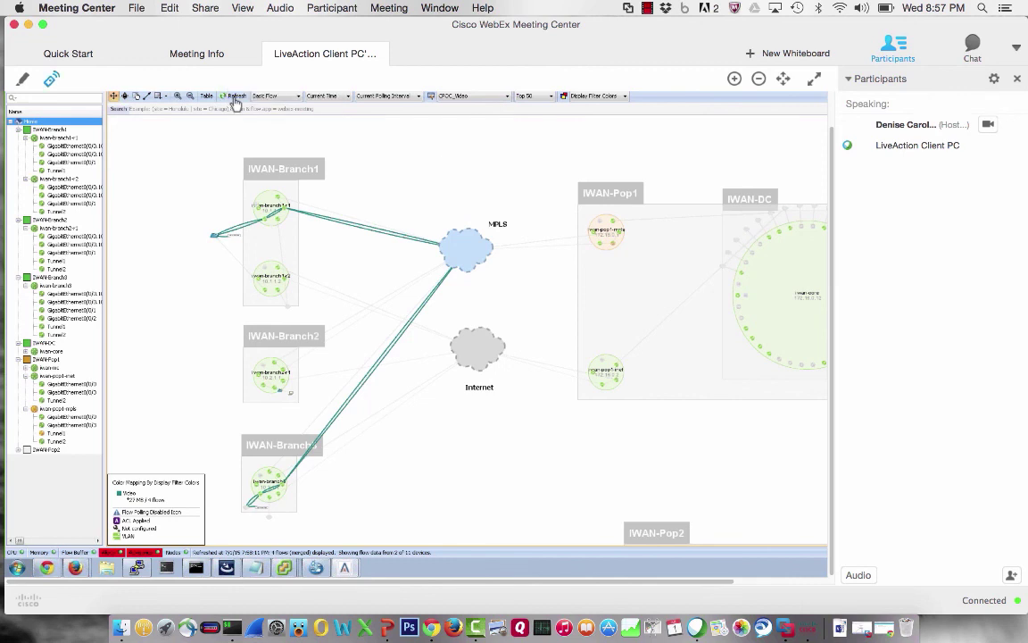
{"action": "left_click", "coordinate": [235, 98]}
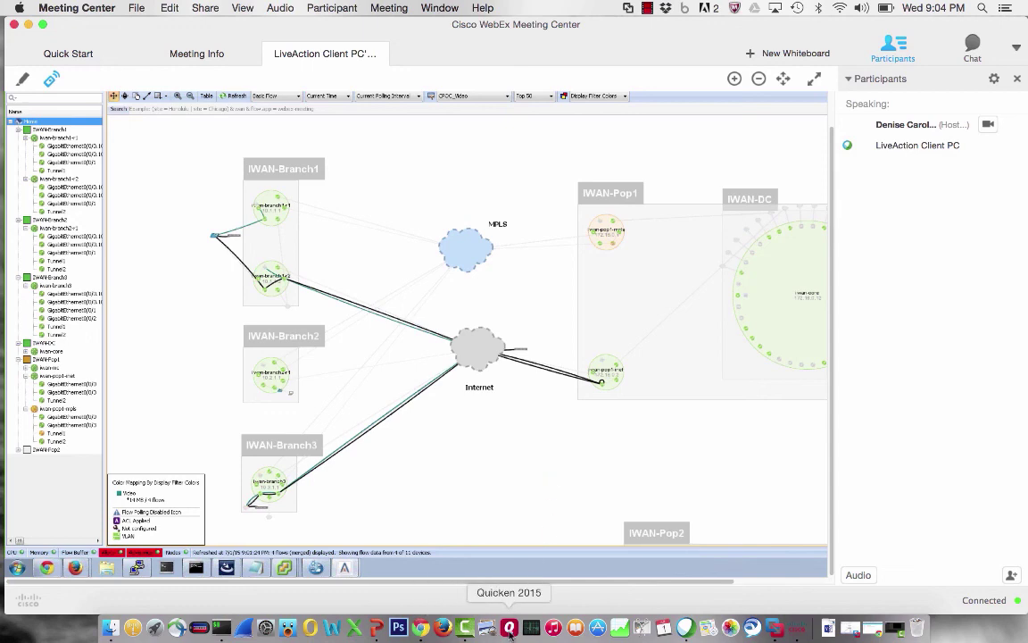
{"action": "left_click", "coordinate": [465, 628]}
{"action": "left_click", "coordinate": [116, 8]}
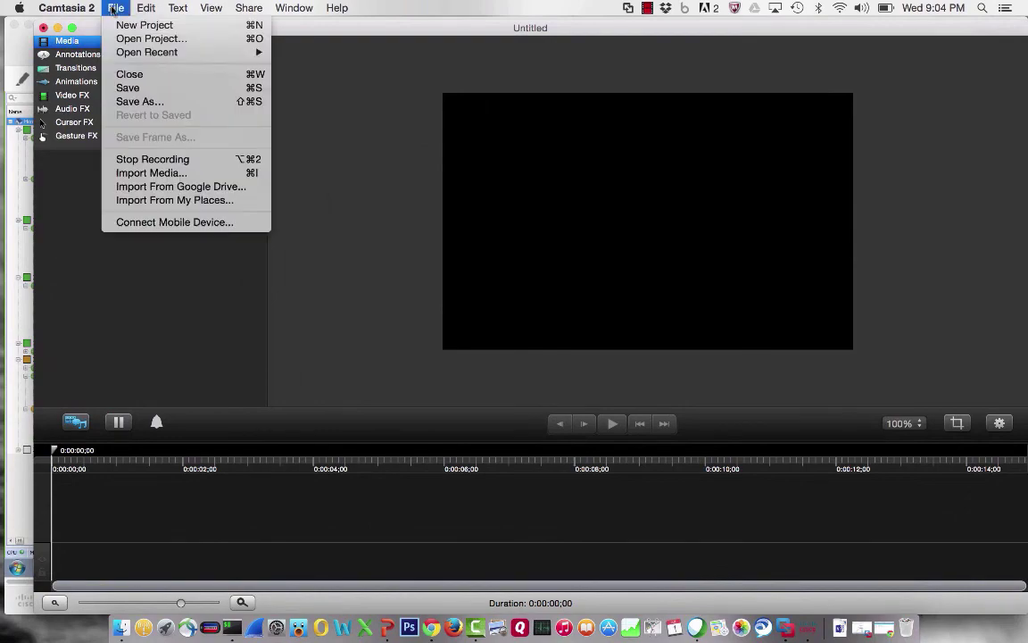